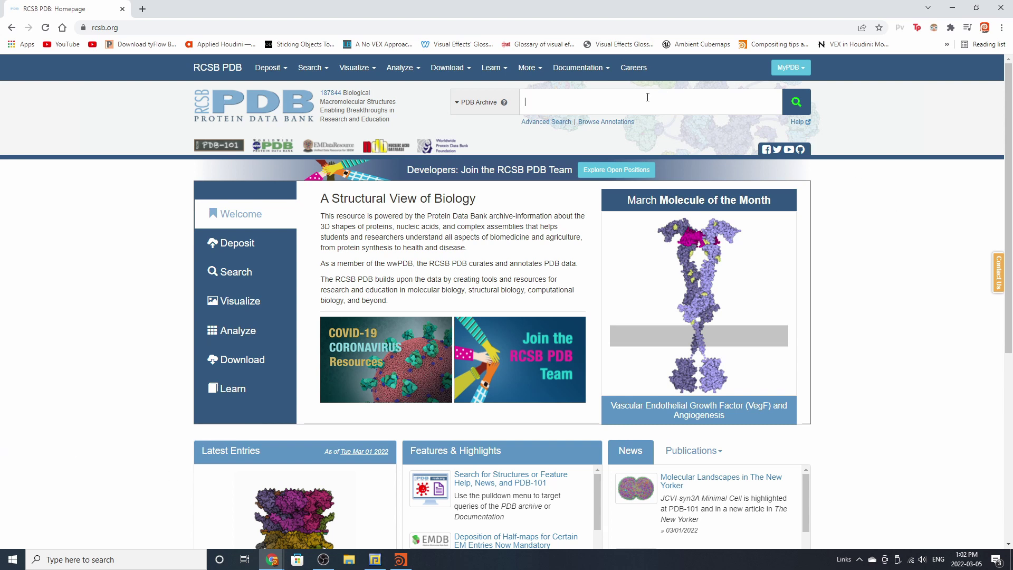
Step: Search the PDB archive for "marine"
click(611, 79)
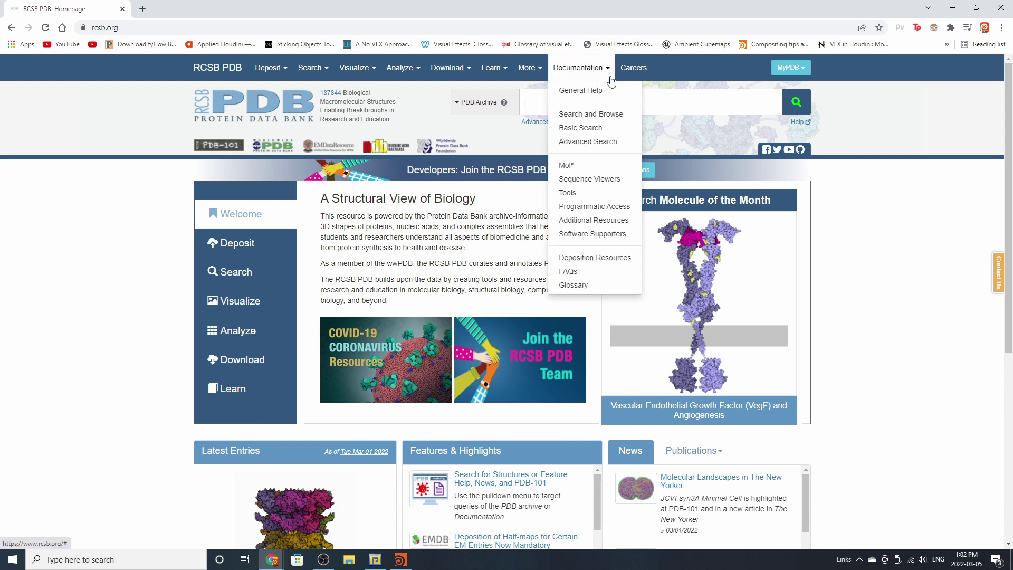
text(maribn)
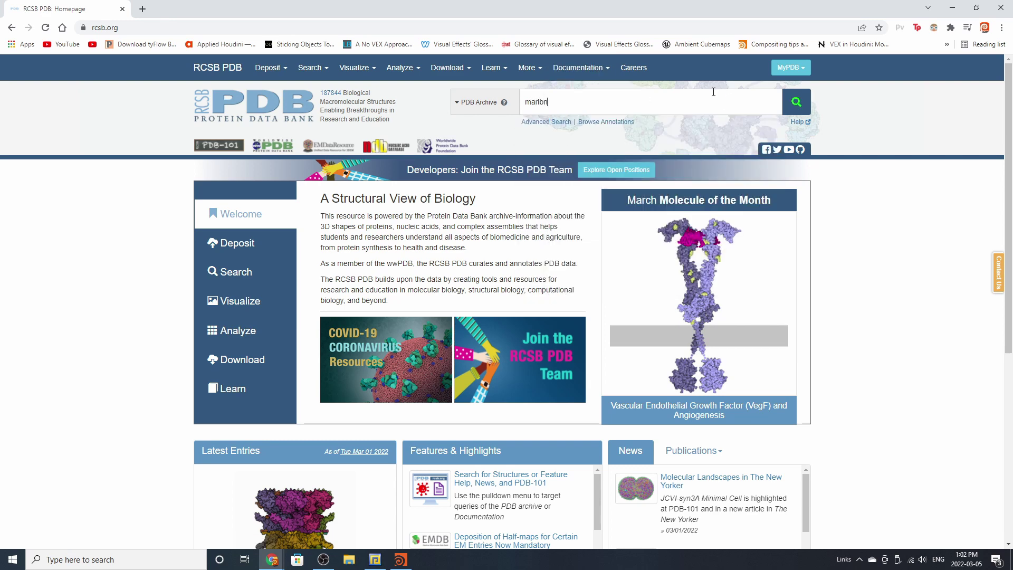
key(BackSpace)
key(BackSpace)
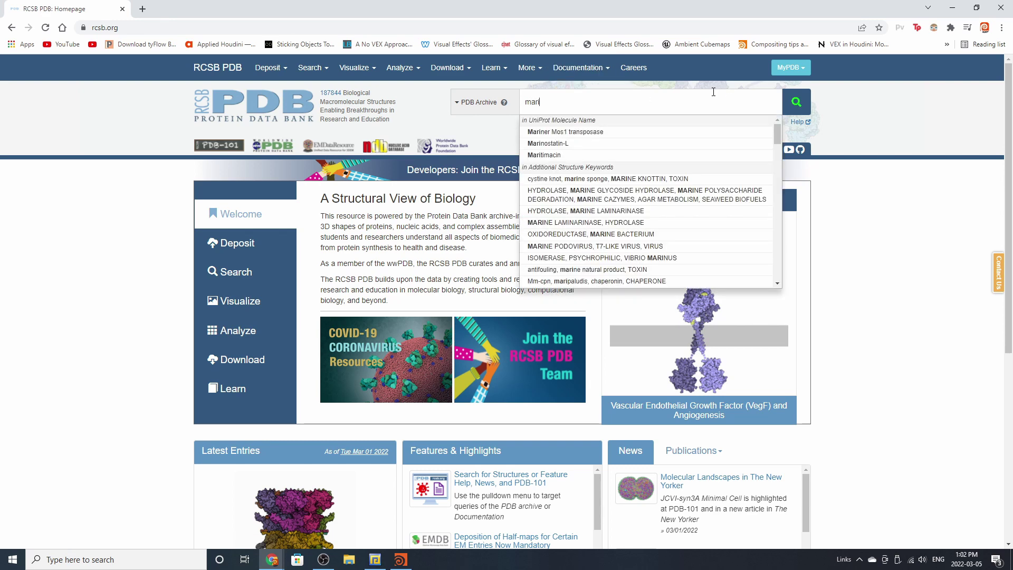
text(ne)
key(Return)
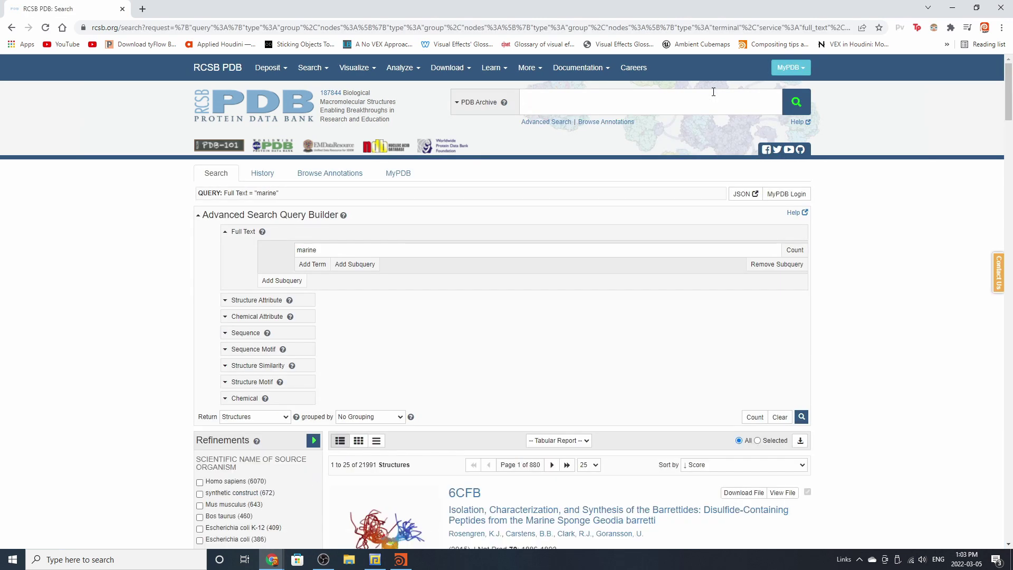
Step: Open the 5FUI structure entry from the search results and review its available download file formats
scroll(335, 338, down, 5)
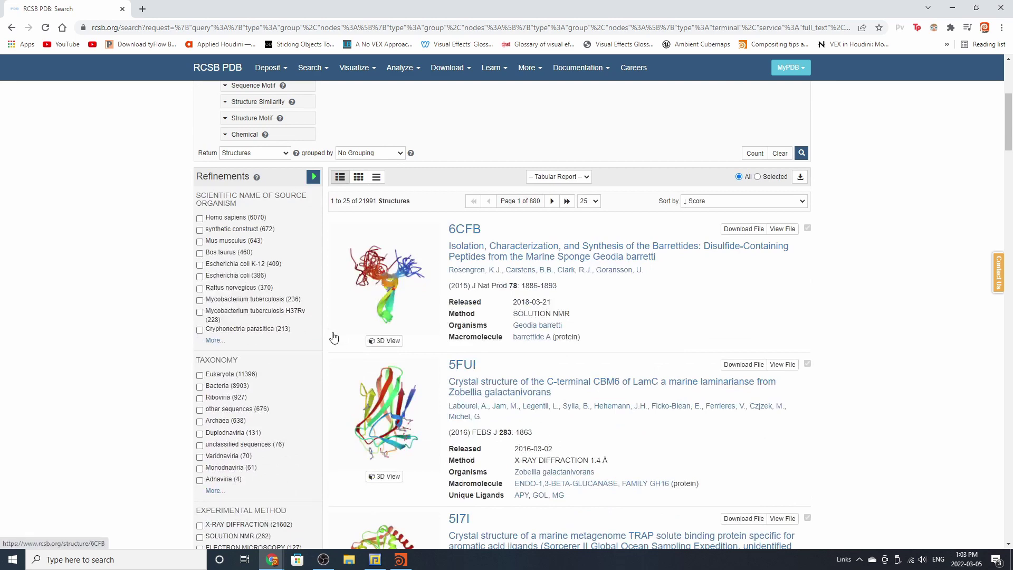
scroll(335, 338, down, 5)
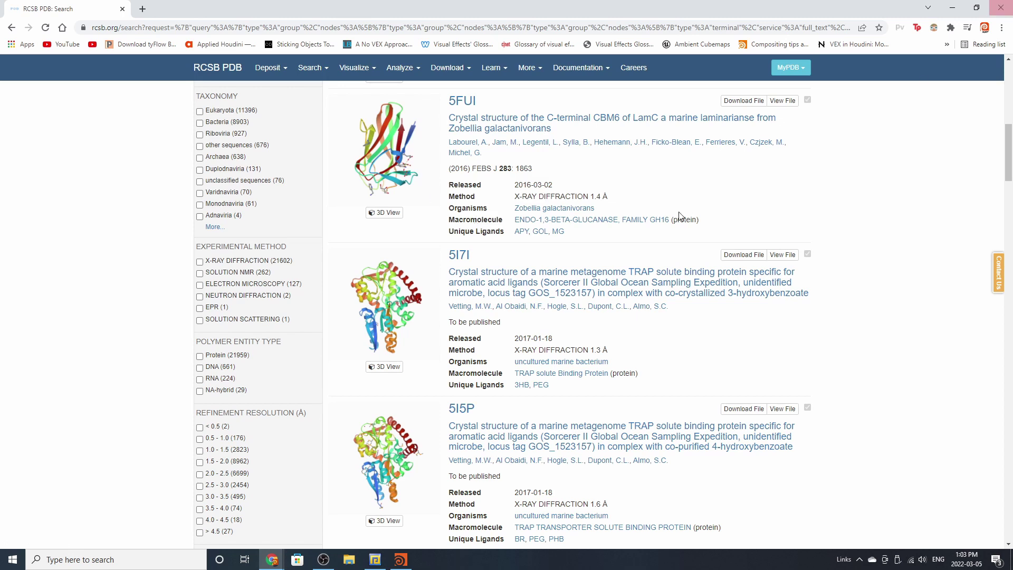
click(676, 125)
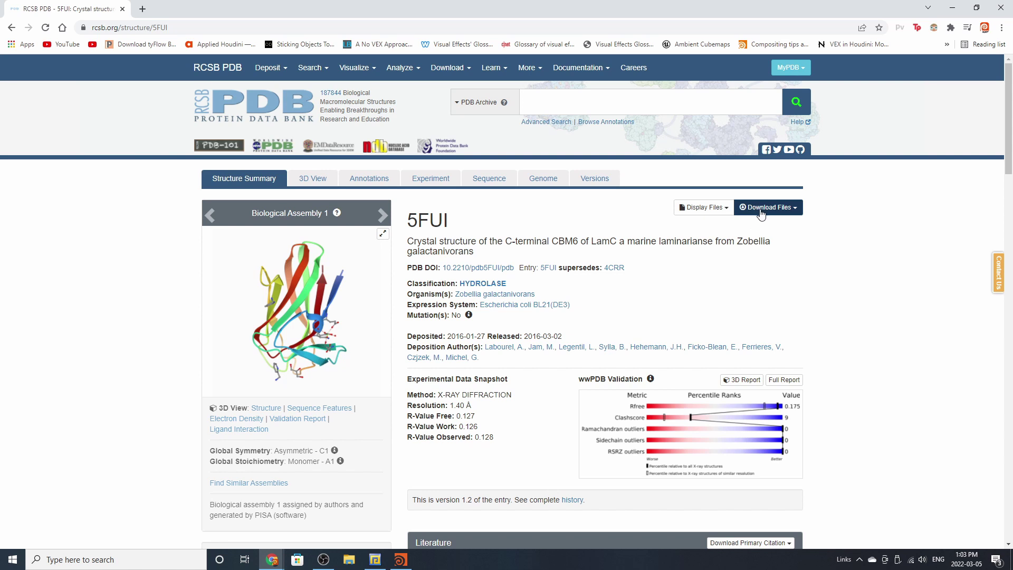
click(760, 211)
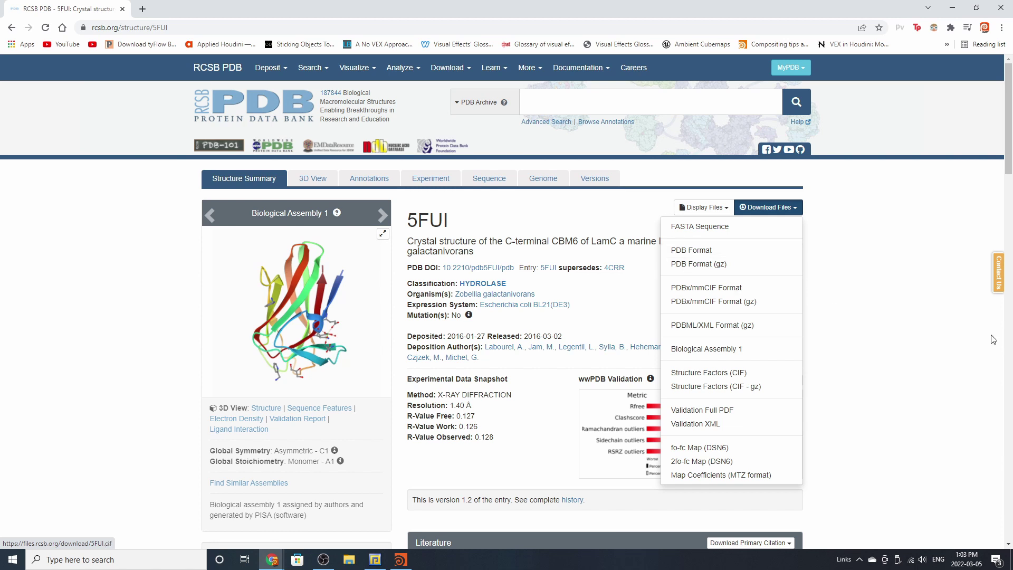
click(903, 341)
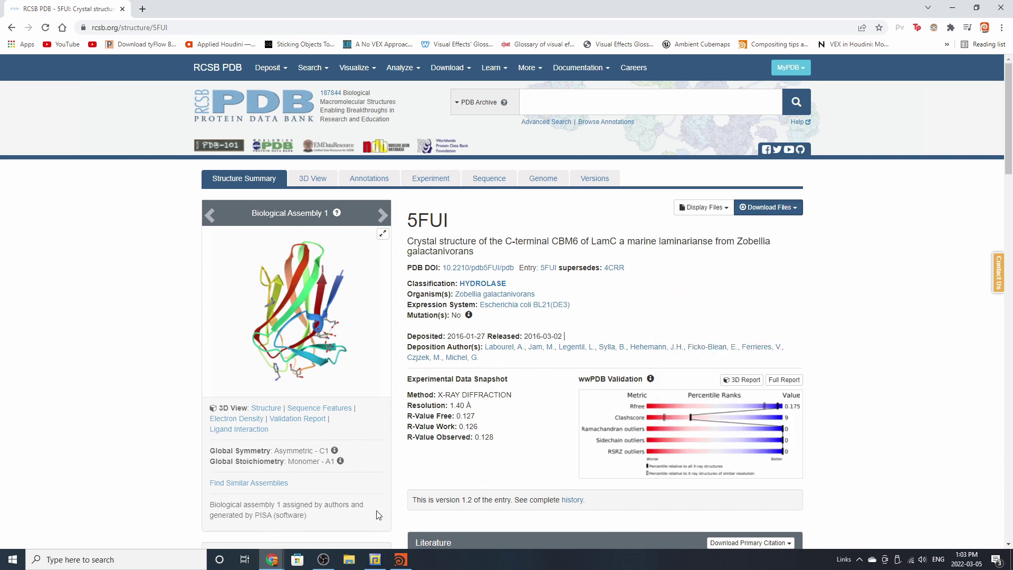
Step: Switch to Houdini and inspect the assembled 4NEF protein model's chains from several angles
right_click(408, 563)
click(406, 561)
click(406, 560)
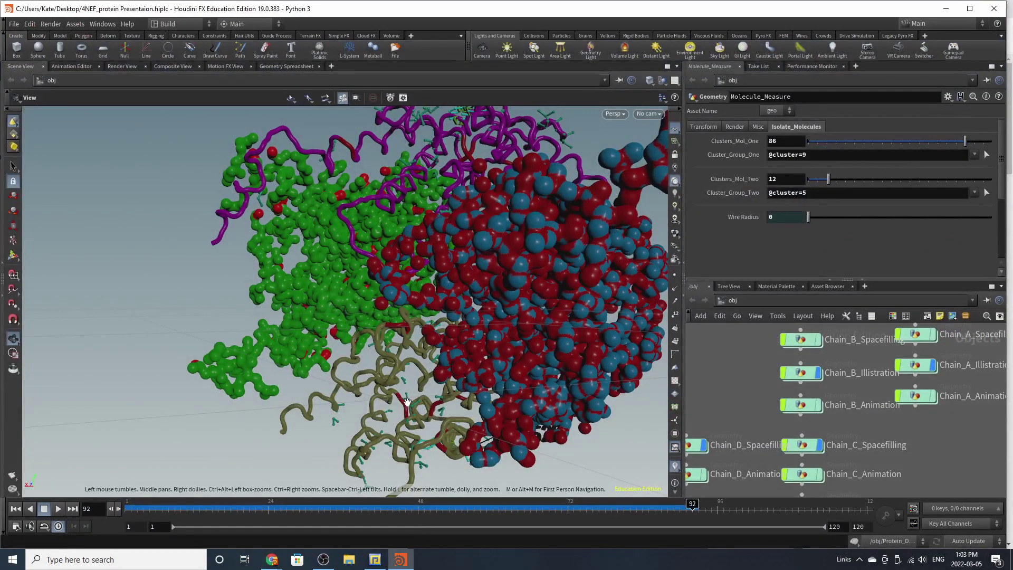
right_drag(407, 402, 306, 422)
mouse_move(330, 393)
middle_down()
mouse_move(335, 413)
mouse_move(317, 406)
middle_up()
drag(316, 406, 452, 362)
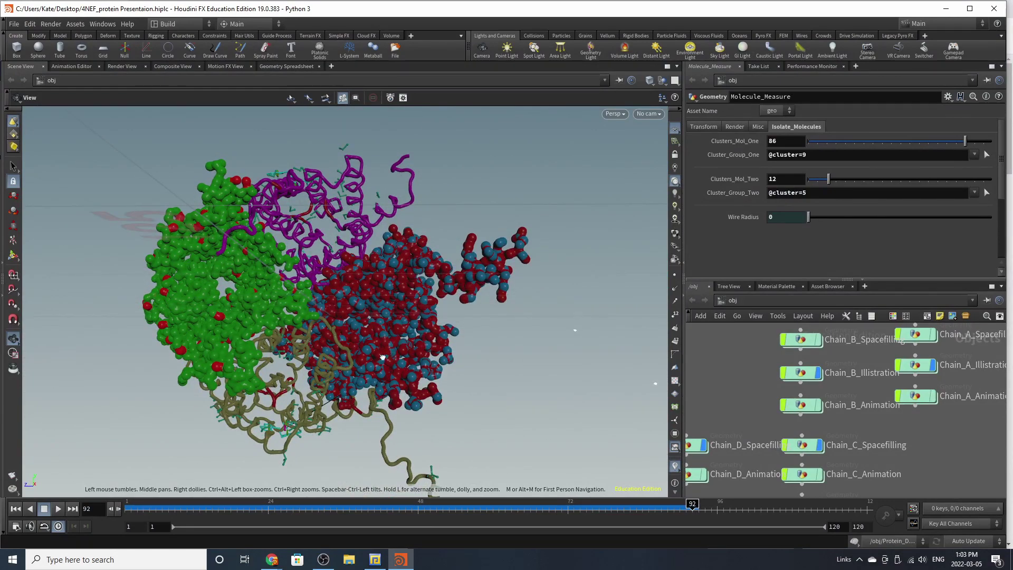
drag(390, 356, 347, 374)
scroll(431, 231, up, 3)
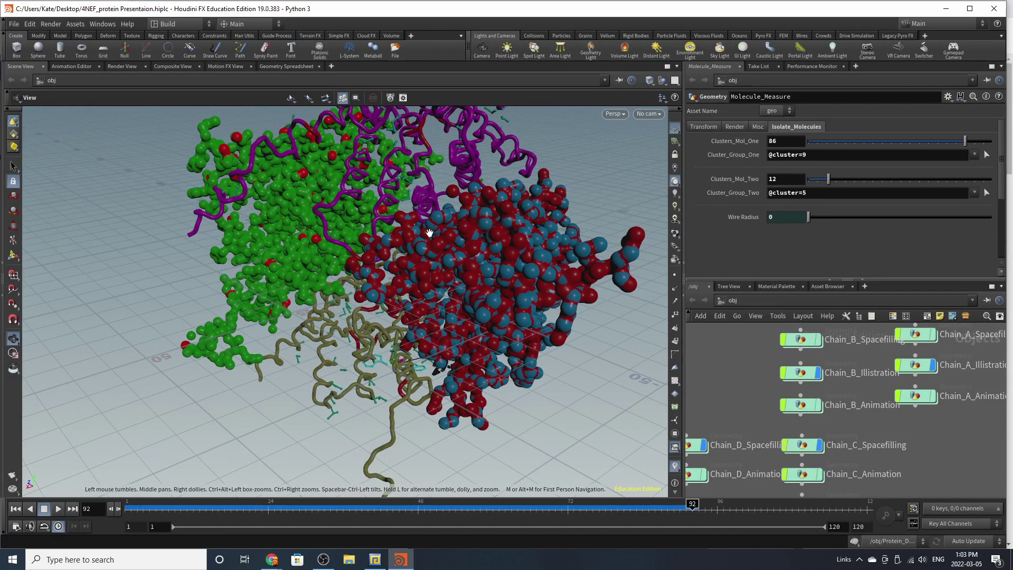
drag(275, 372, 289, 315)
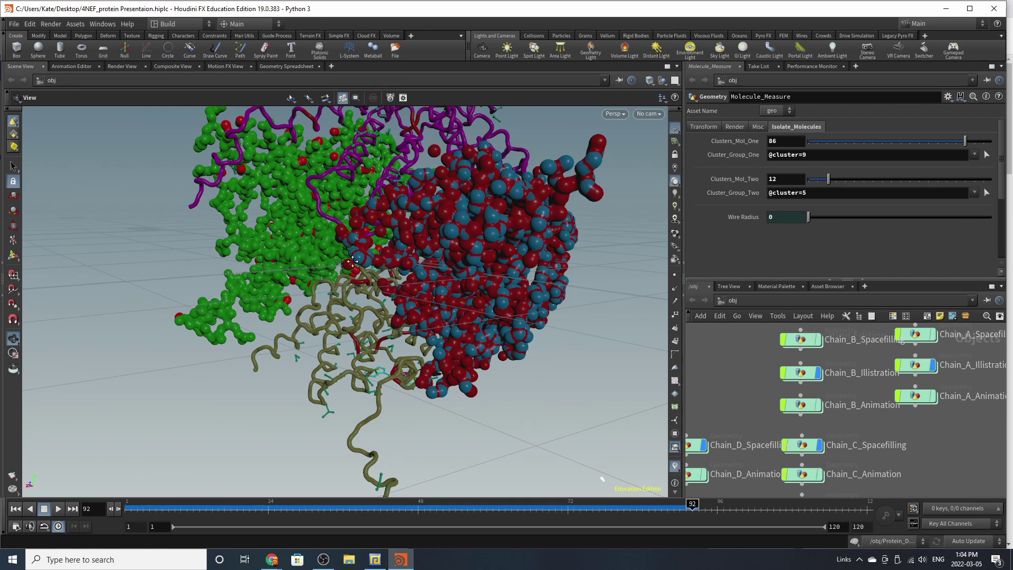
drag(353, 261, 313, 285)
middle_drag(312, 285, 370, 357)
drag(351, 349, 359, 316)
middle_drag(359, 317, 357, 349)
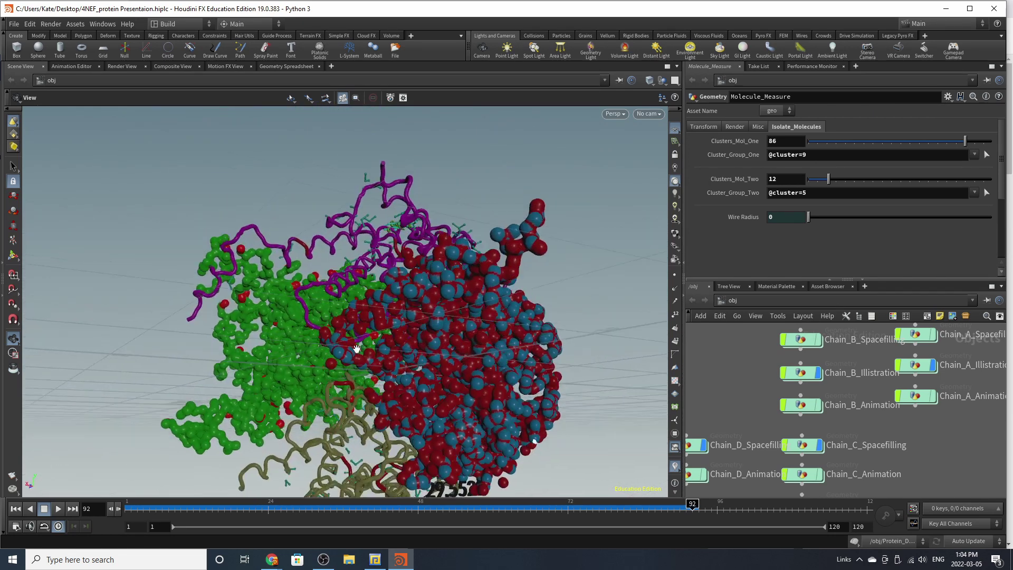
drag(357, 349, 351, 263)
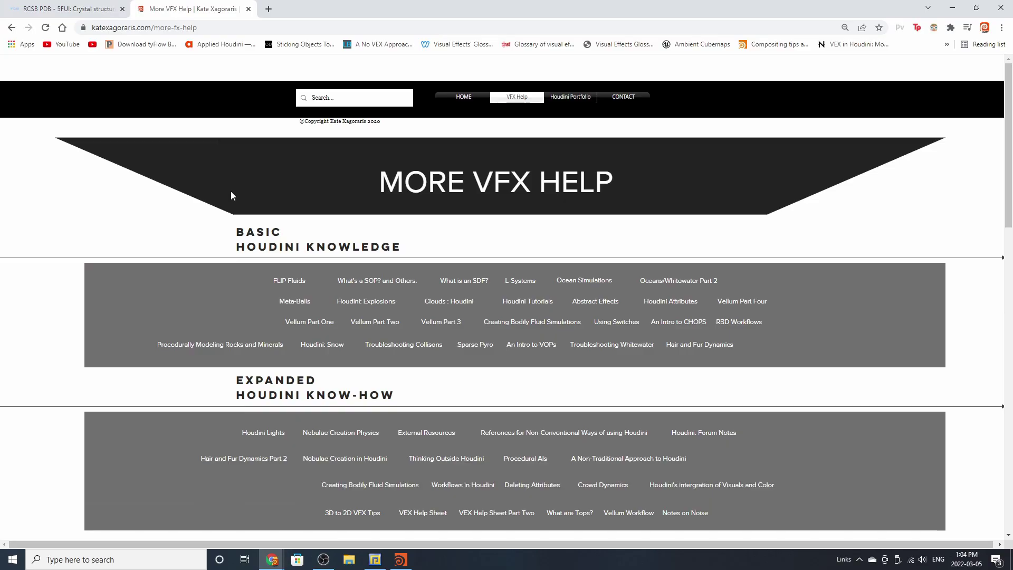
Step: In Chrome, find The PBD Houdini Toolkit under Miscellaneous Projects on the More VFX Help page and download it
scroll(230, 195, down, 4)
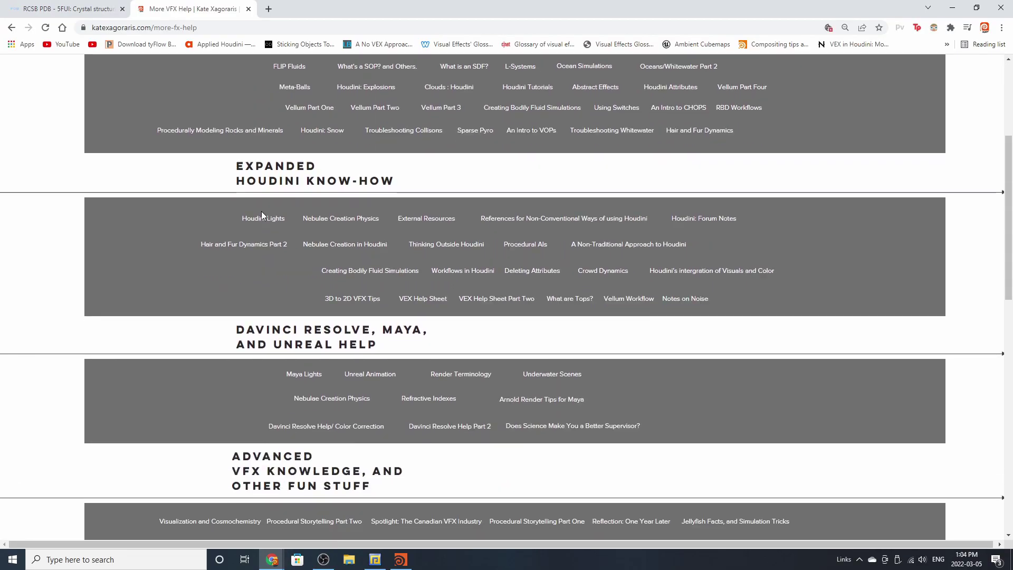
scroll(267, 216, down, 4)
scroll(283, 229, up, 2)
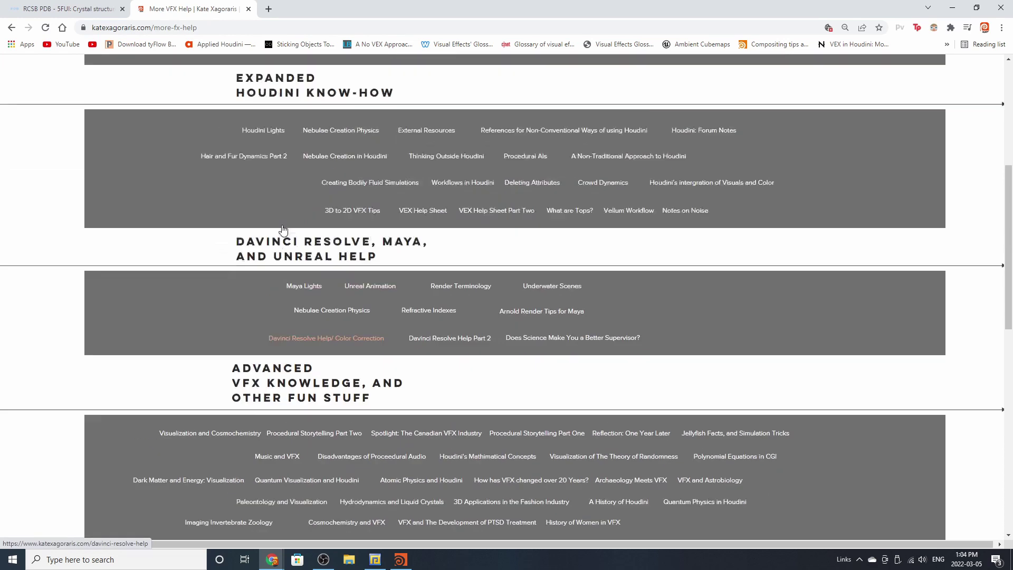
scroll(303, 239, up, 1)
scroll(309, 245, down, 2)
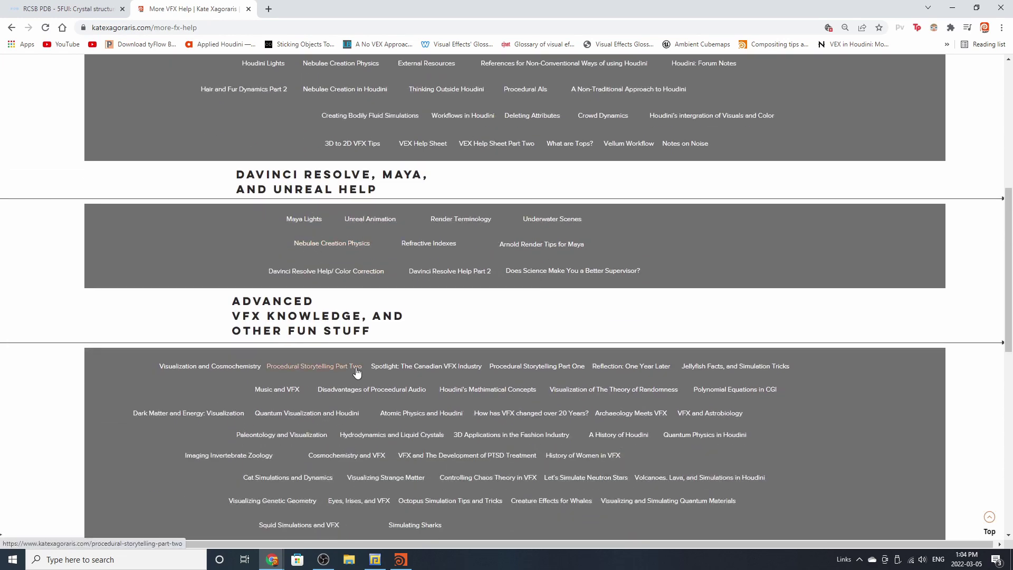
scroll(359, 372, down, 7)
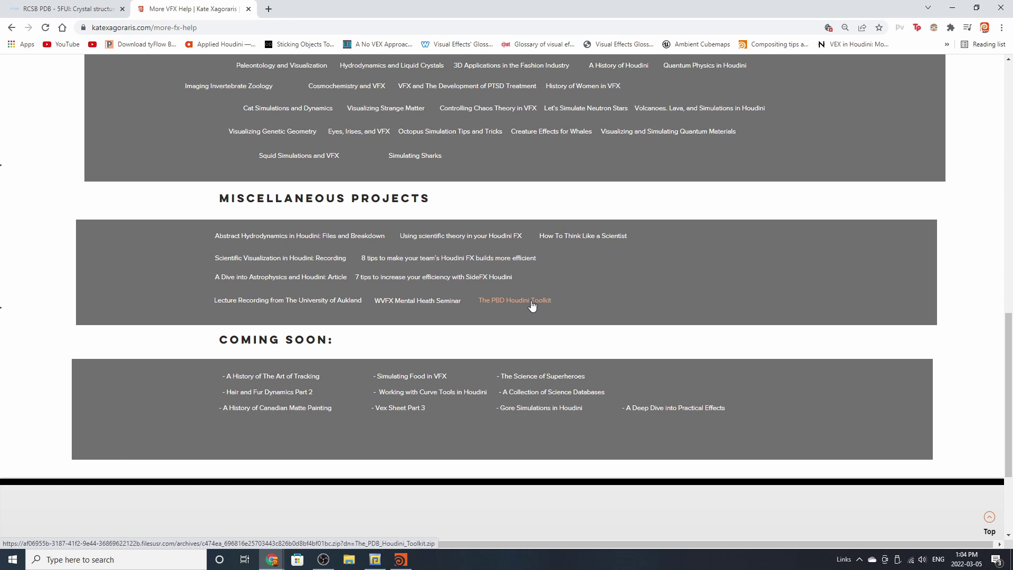
click(532, 302)
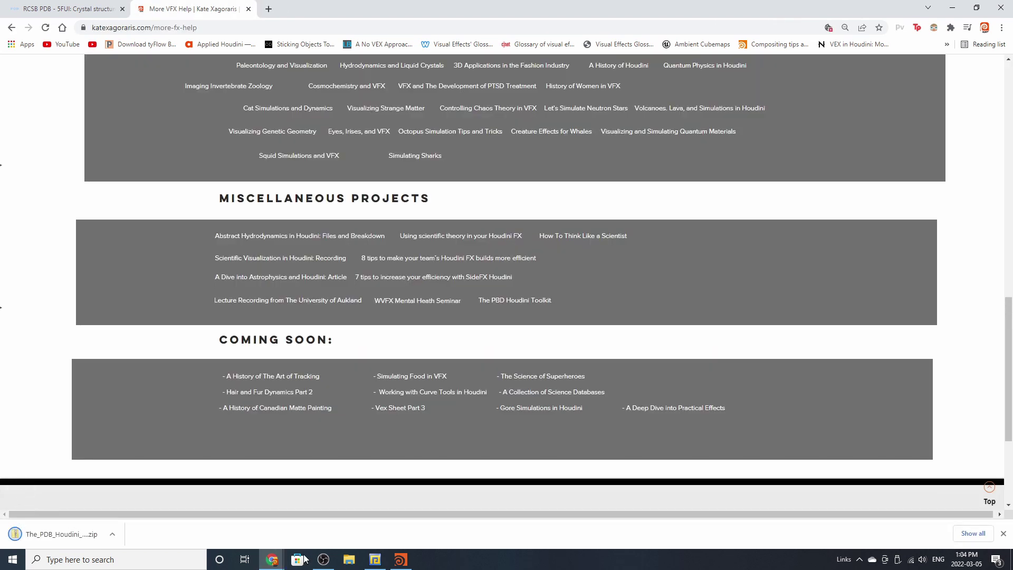
Step: Open the downloaded toolkit archive and examine its Houdini asset files and the PDB files in the Example_Data folder
click(52, 534)
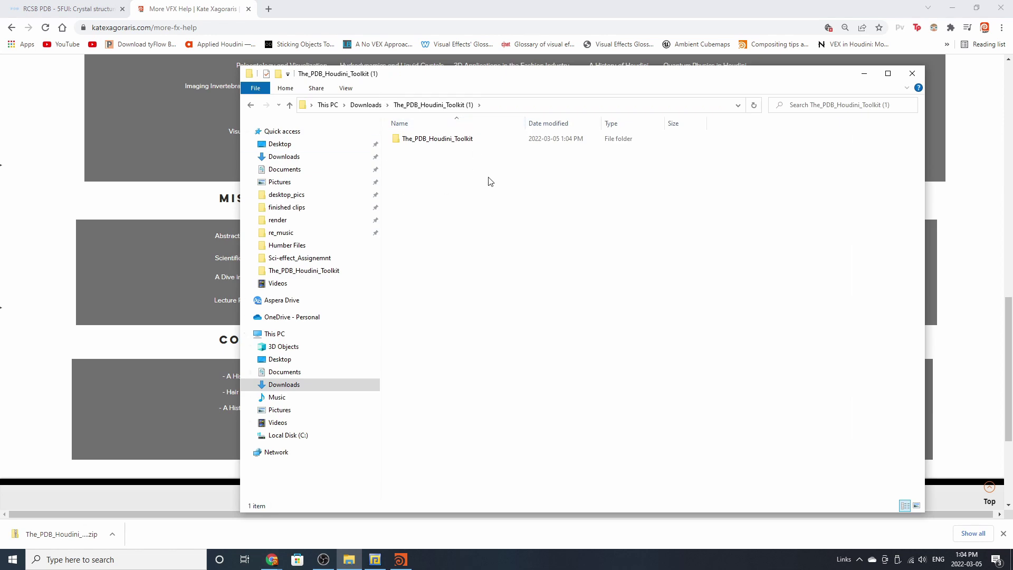
double_click(430, 138)
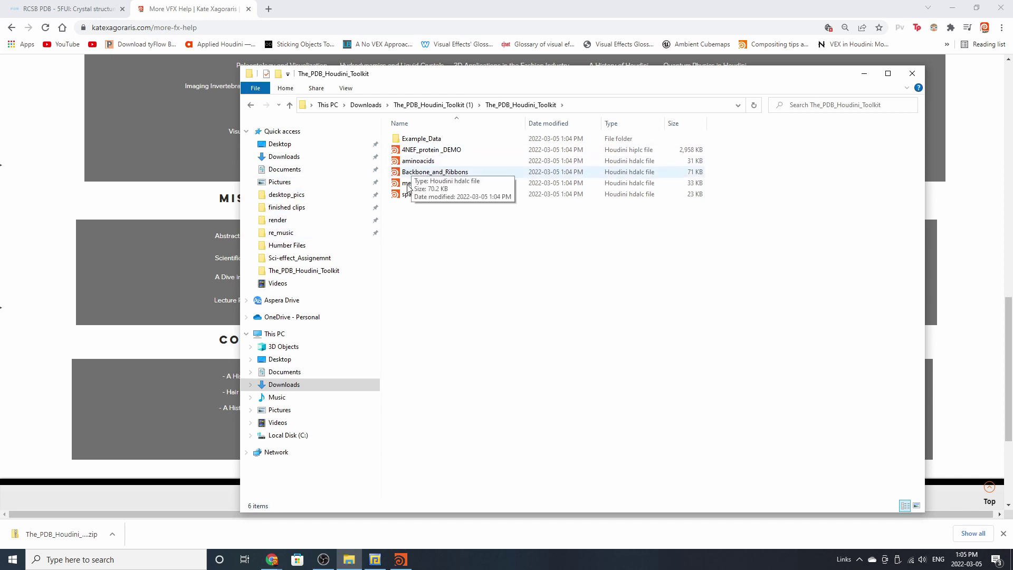
double_click(437, 139)
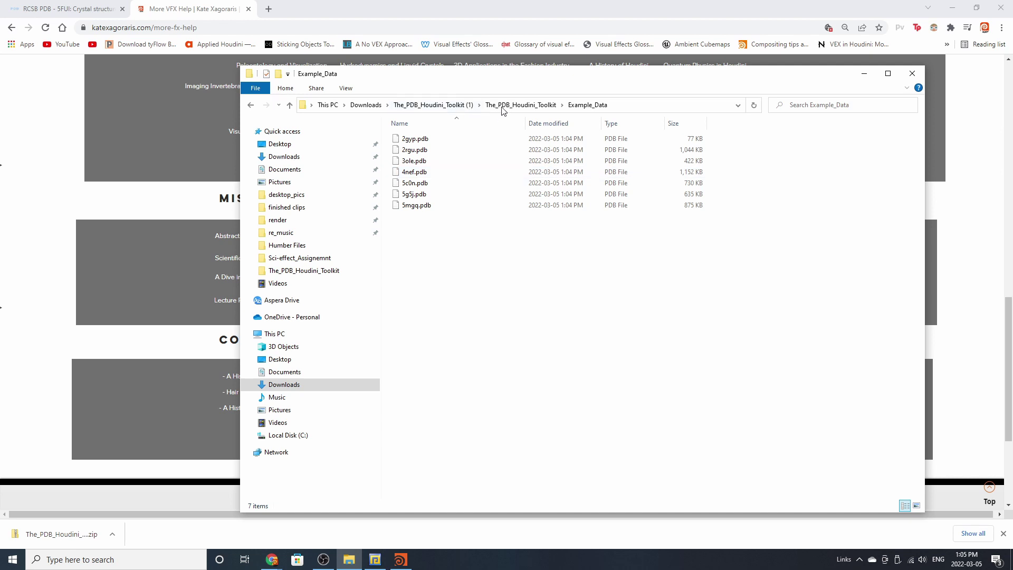
click(528, 108)
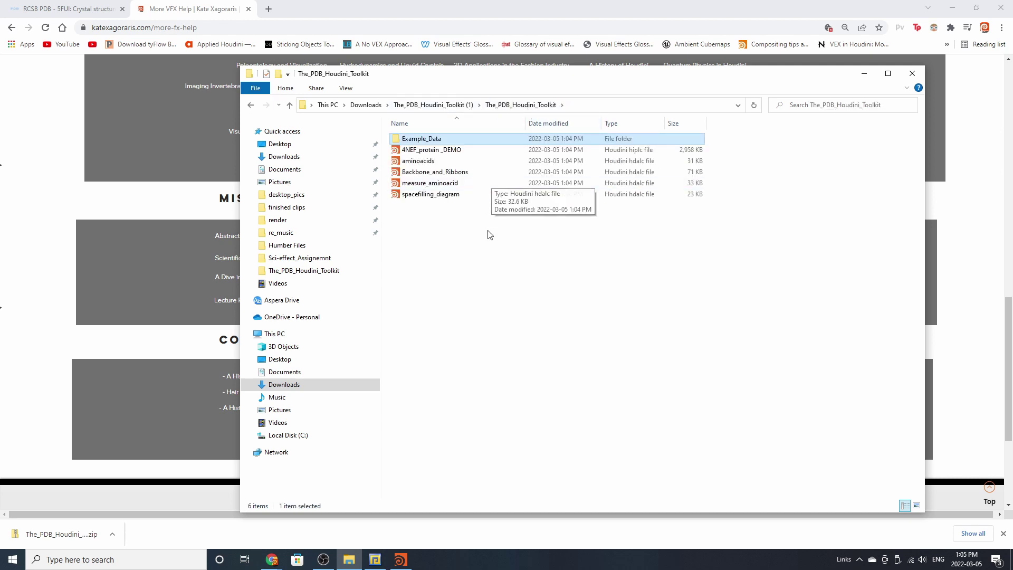
click(469, 235)
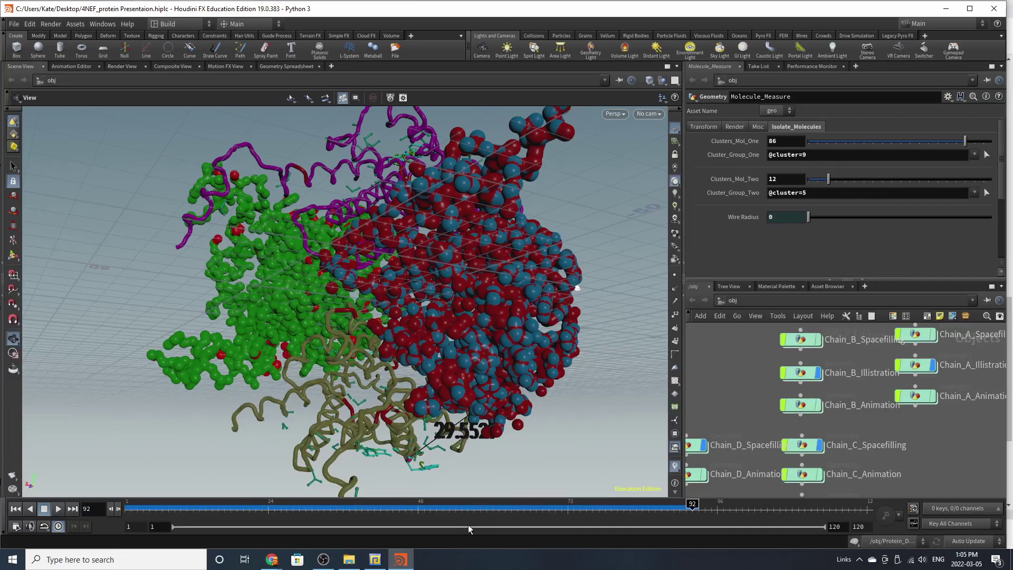
Step: In Houdini, enter the DATA_SETUP_4NEF_Molecules network and hide the other objects in the viewport
scroll(807, 370, up, 8)
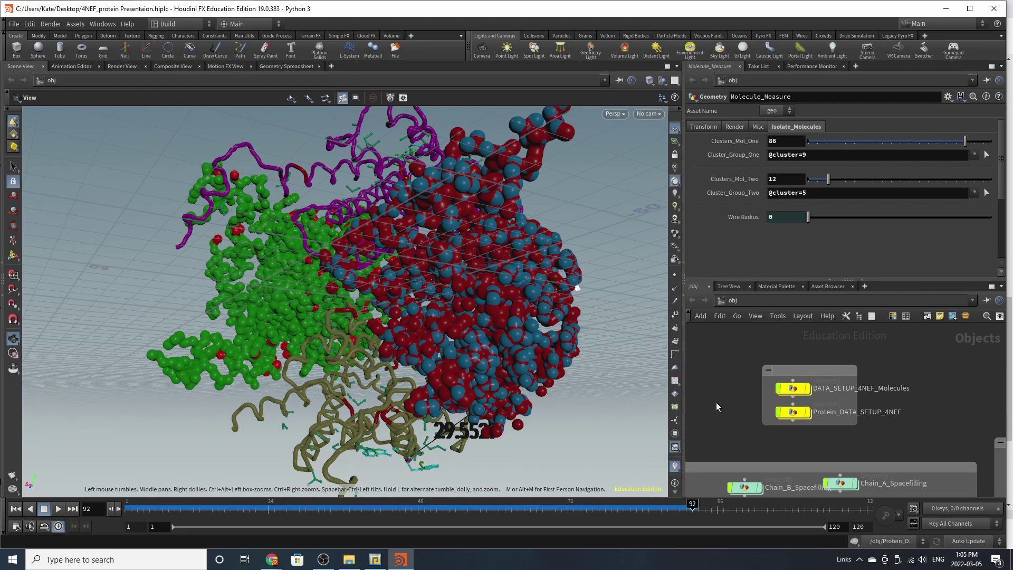
scroll(773, 404, up, 2)
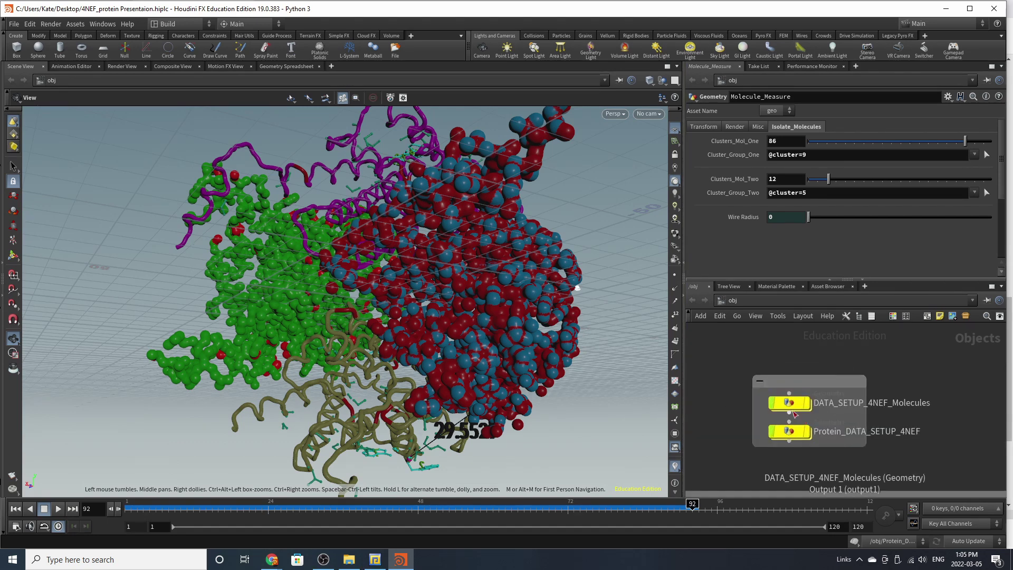
double_click(790, 407)
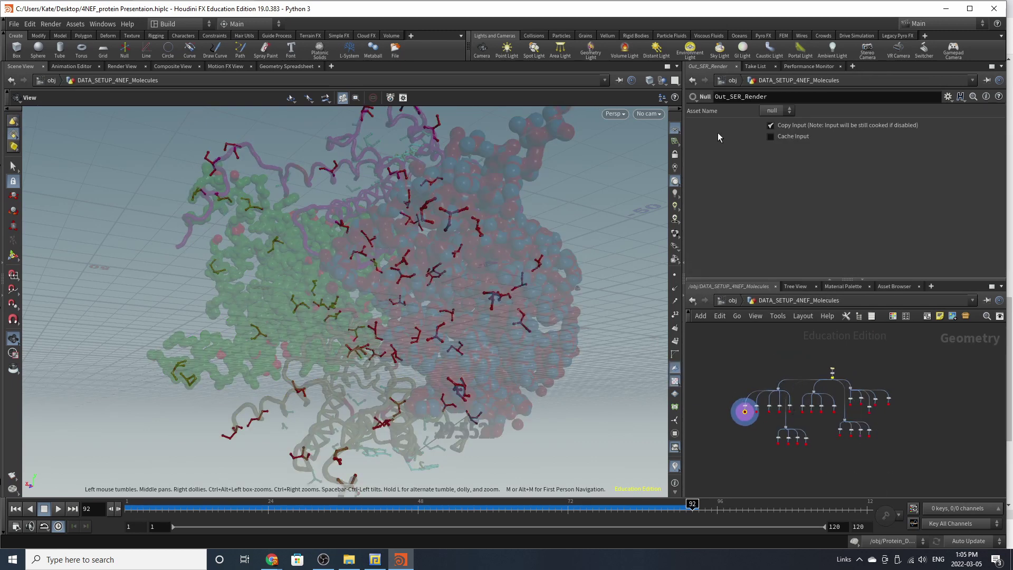
click(663, 80)
click(681, 116)
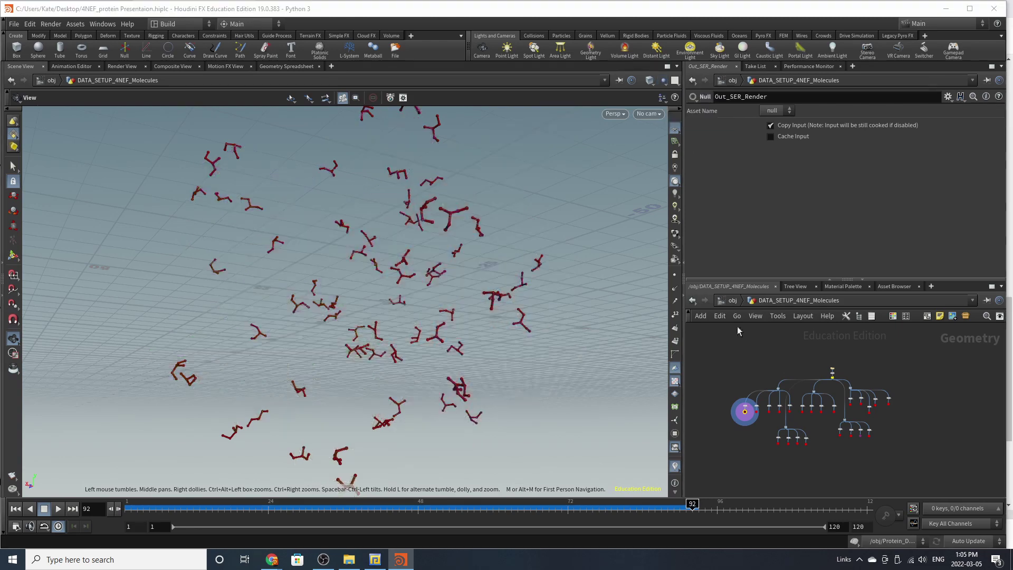
Step: Display the file1 node that loads 4nef.pdb and inspect its raw point cloud
scroll(848, 372, up, 1)
scroll(844, 364, up, 6)
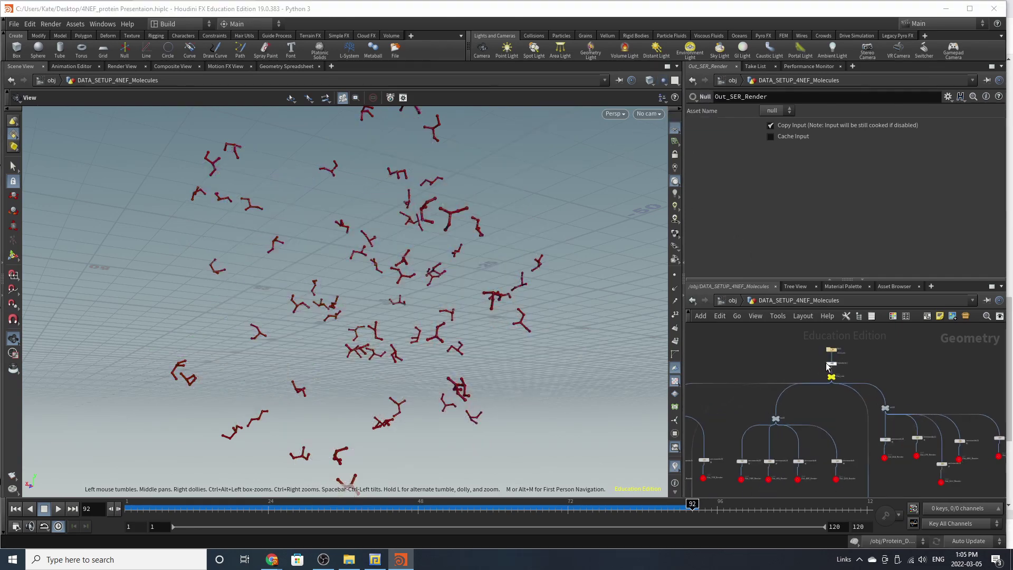
click(817, 386)
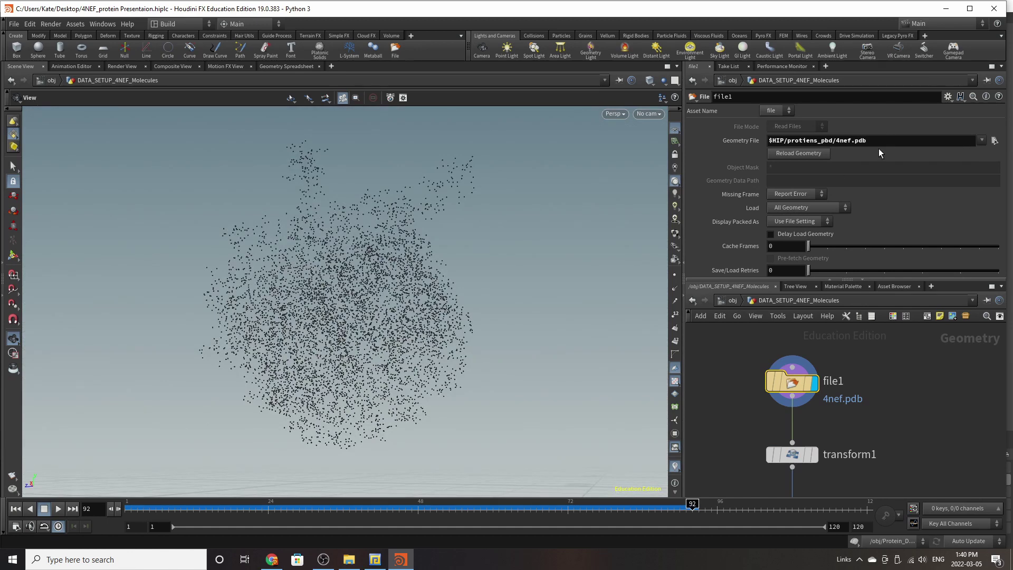
drag(389, 280, 463, 235)
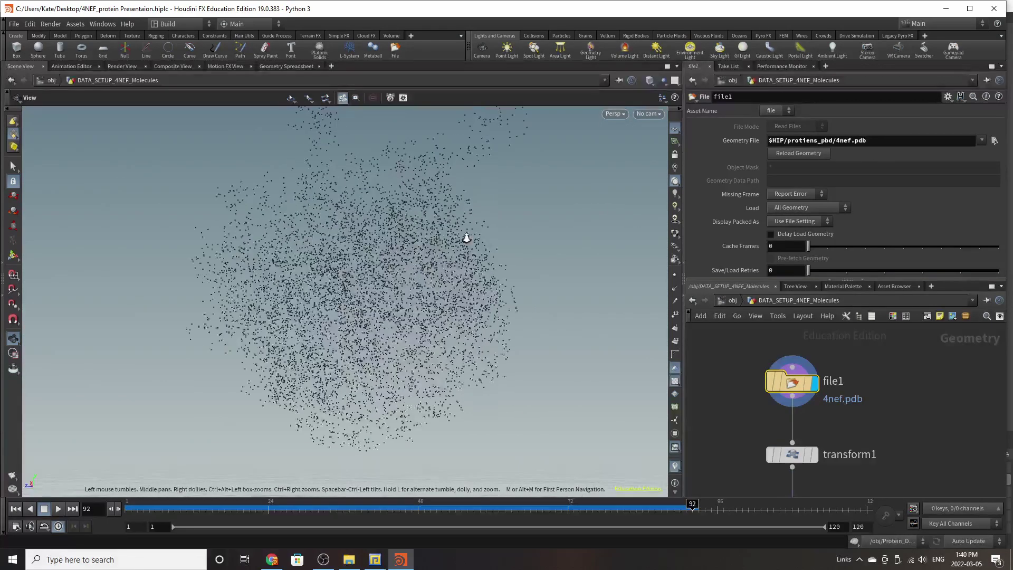
Step: Display the transform1 node and frame its repositioned point cloud in the viewport
click(814, 454)
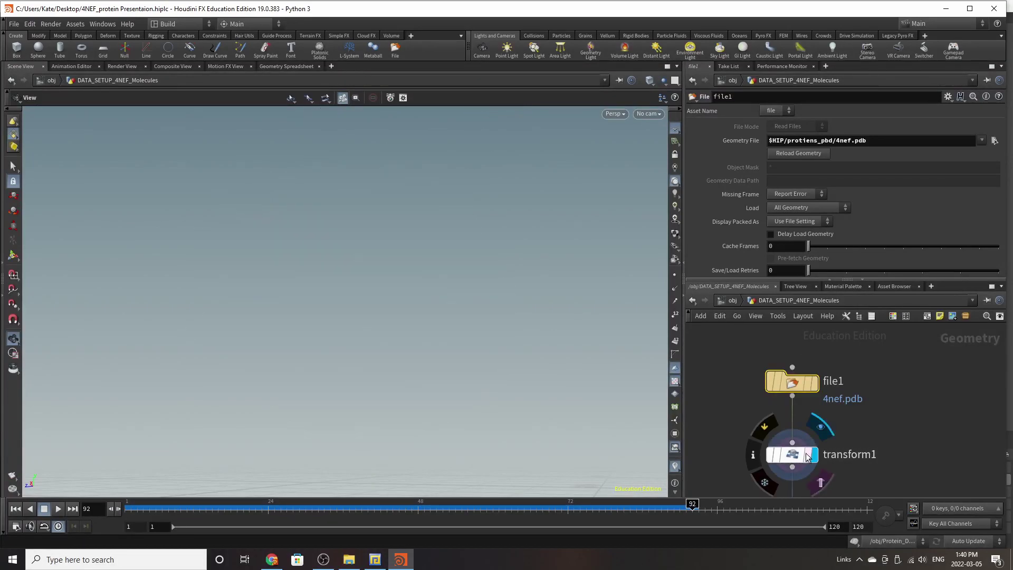
click(792, 452)
key(g)
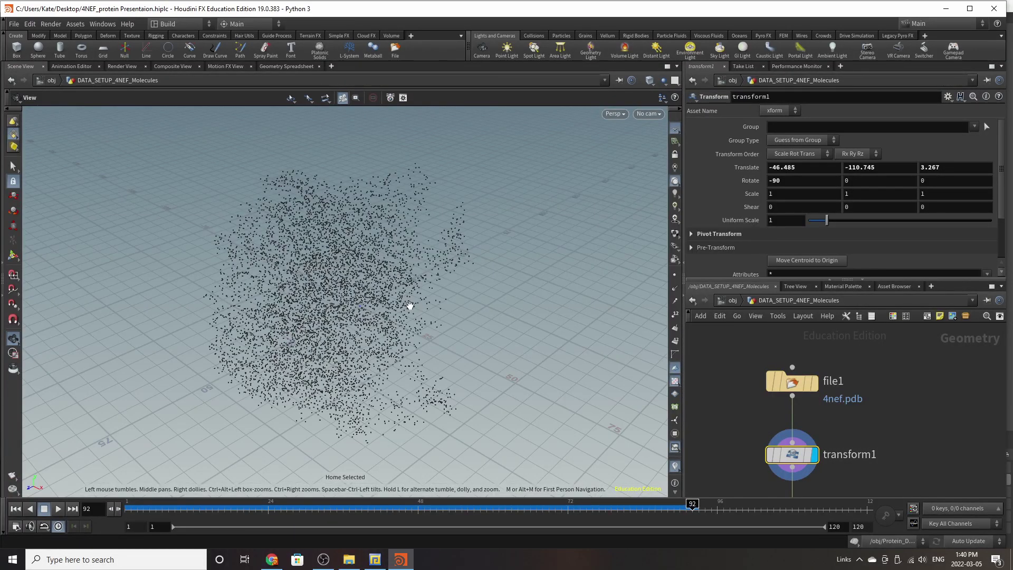
drag(410, 305, 291, 235)
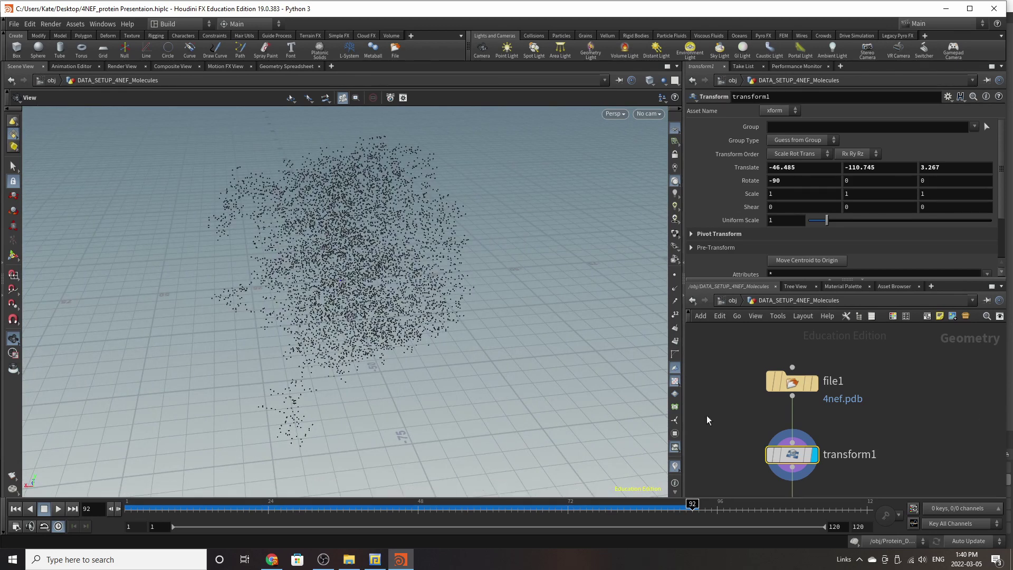
Step: Display the Out_Info null below transform1 in the DATA_SETUP_4NEF_Molecules network
drag(351, 301, 327, 288)
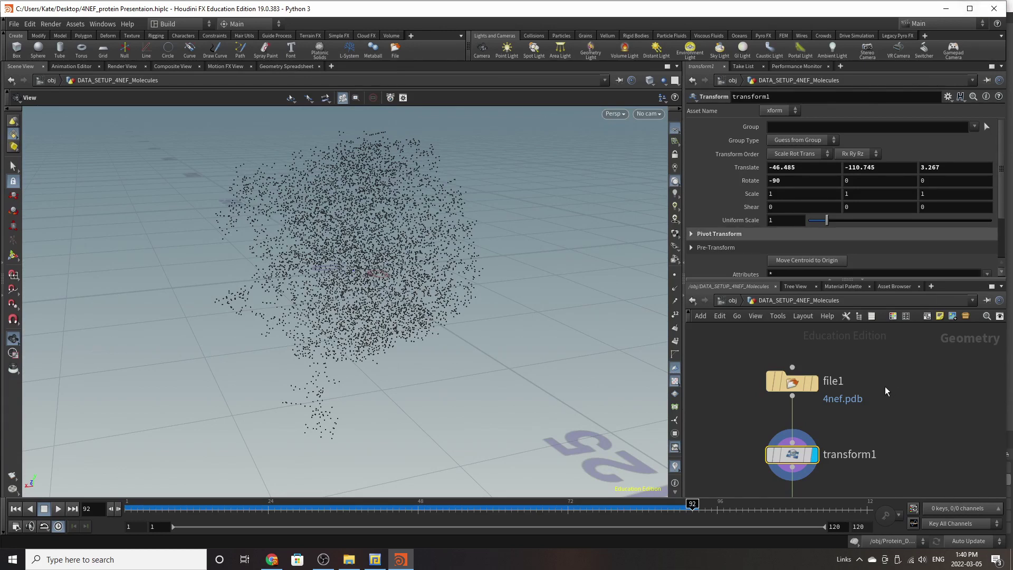
scroll(855, 376, down, 4)
scroll(868, 424, up, 5)
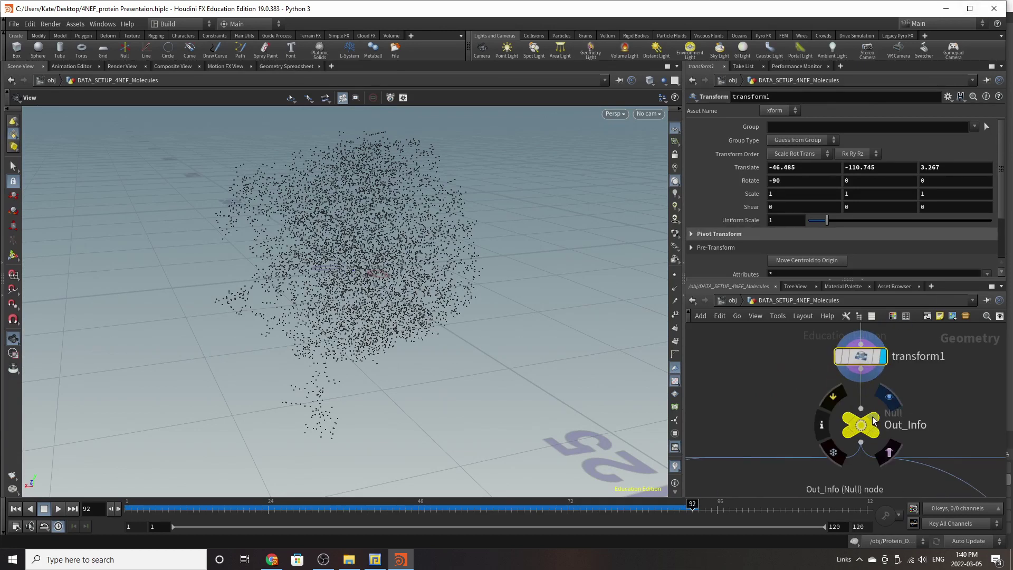
click(868, 425)
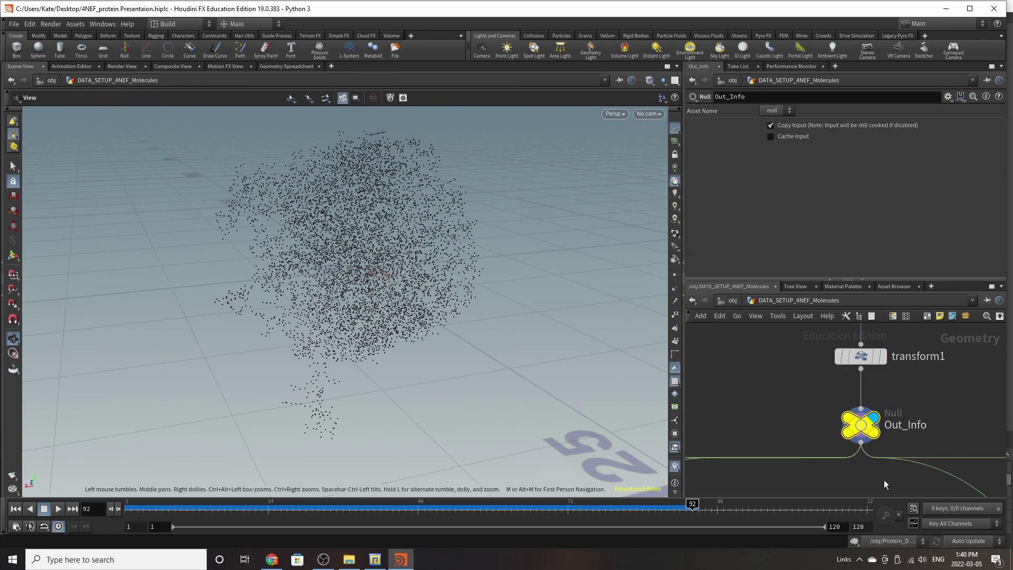
Step: Find the amino acid branches fed by Out_Info and display the Out_ILE_Render null
scroll(869, 372, down, 6)
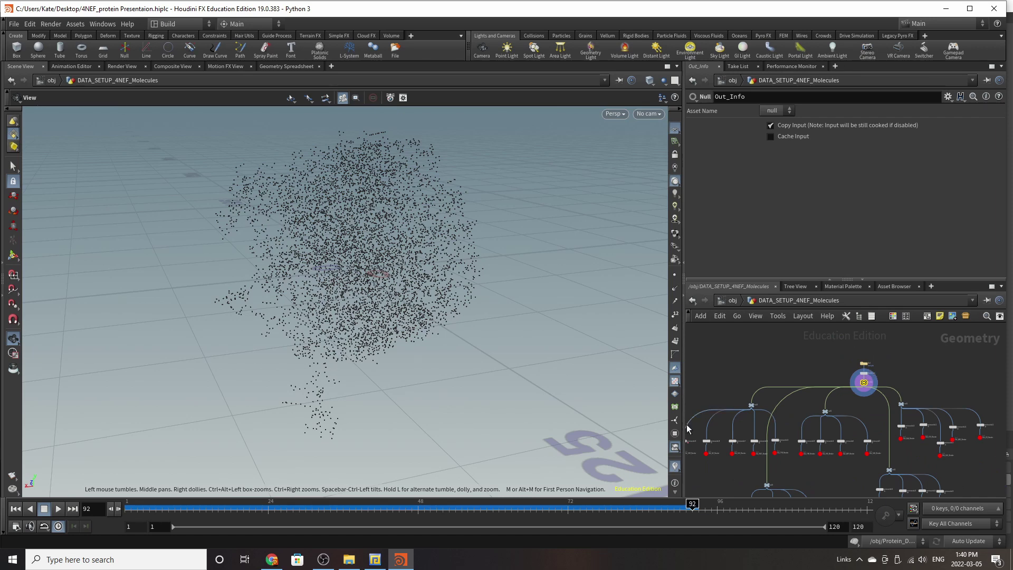
scroll(766, 385, down, 2)
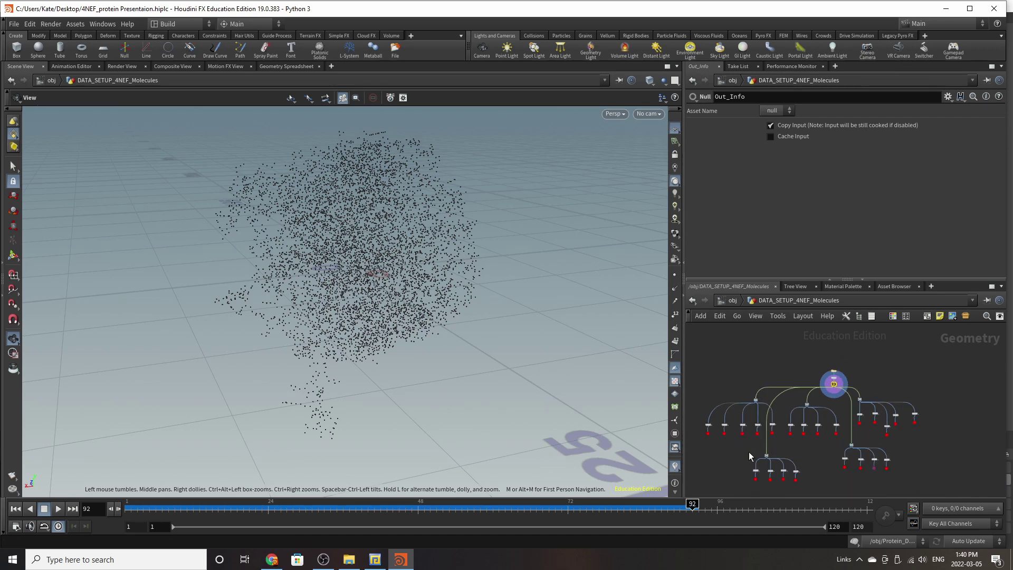
scroll(763, 485, up, 8)
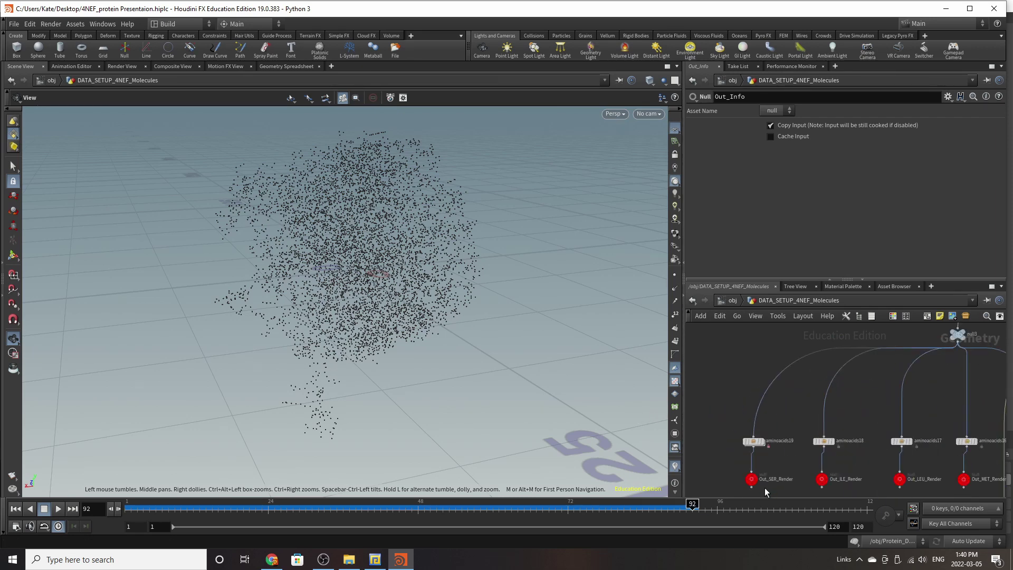
scroll(749, 460, down, 3)
scroll(866, 462, up, 3)
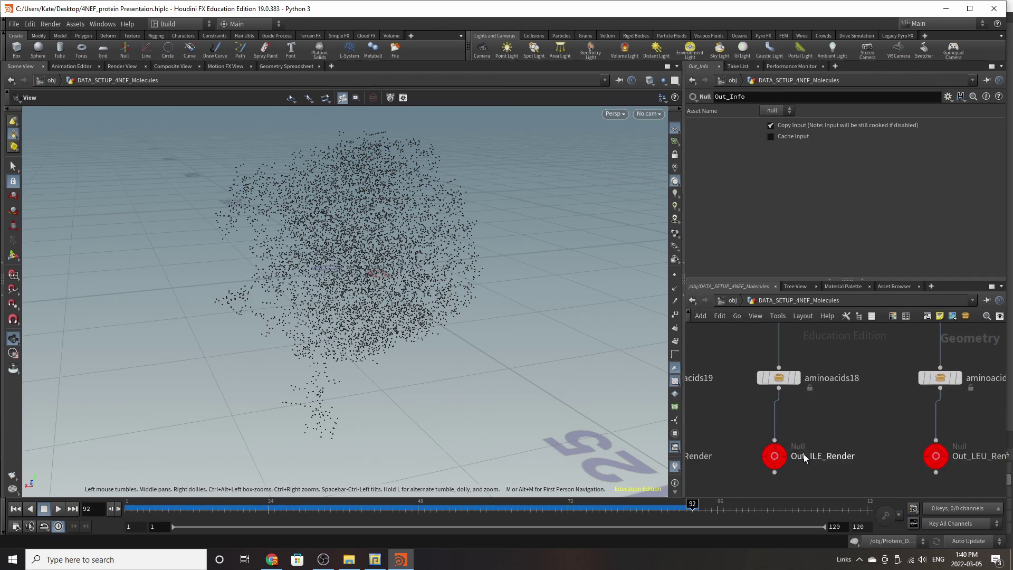
click(774, 440)
key(Escape)
click(786, 458)
Step: Examine the ILE molecule models up close and select the aminoacids18 node to show its parameters
scroll(389, 199, up, 10)
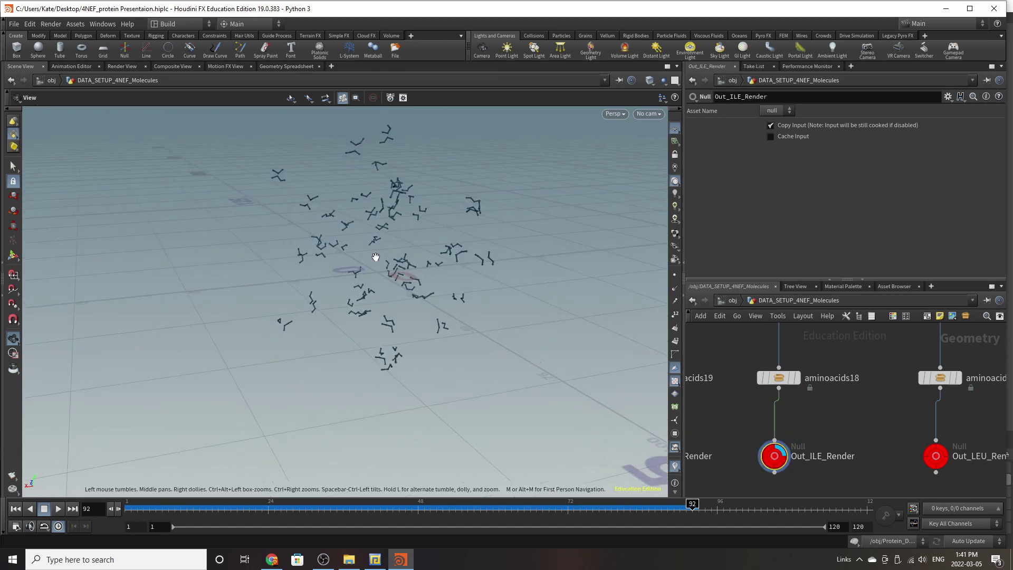
drag(441, 173, 422, 328)
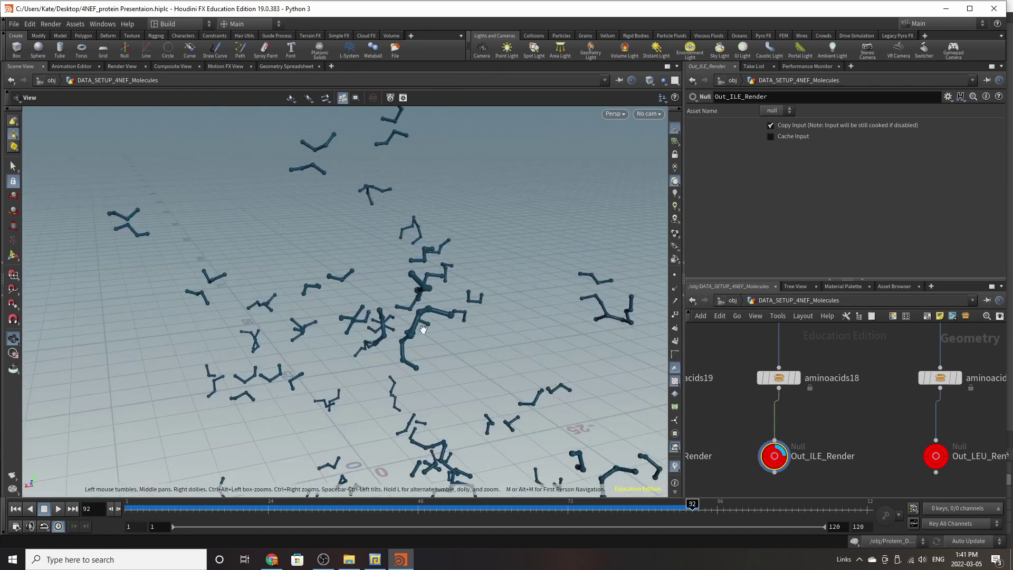
drag(373, 360, 342, 324)
right_drag(529, 229, 552, 198)
right_drag(366, 367, 369, 355)
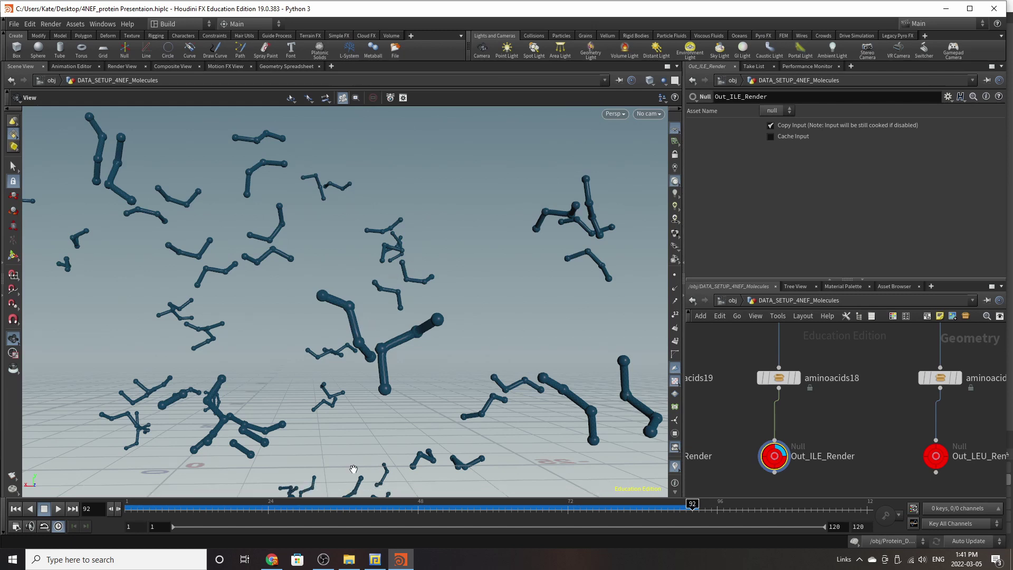
click(778, 378)
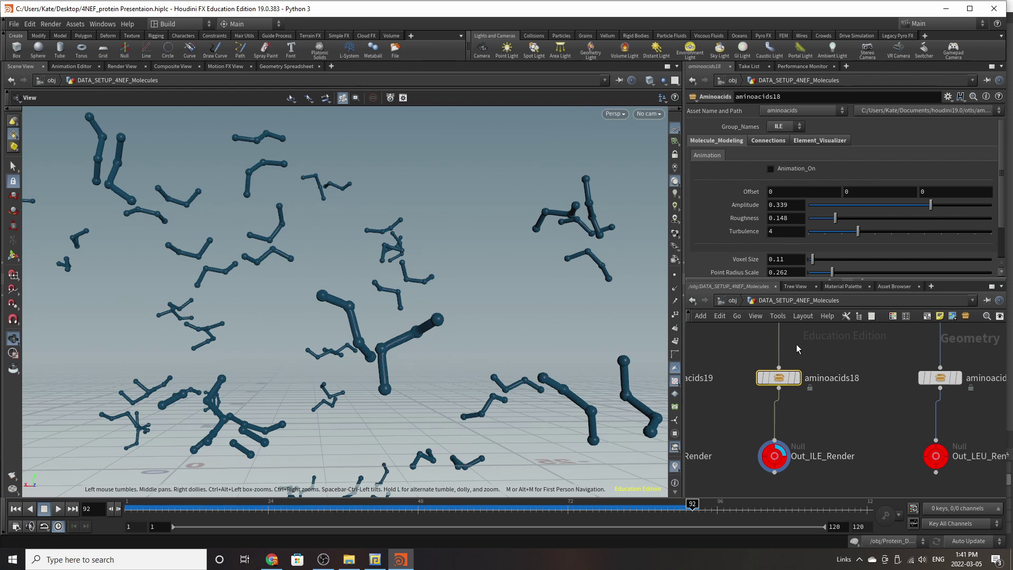
Step: Switch the aminoacids18 node's Group_Names to GLU and inspect the resulting molecules
click(792, 128)
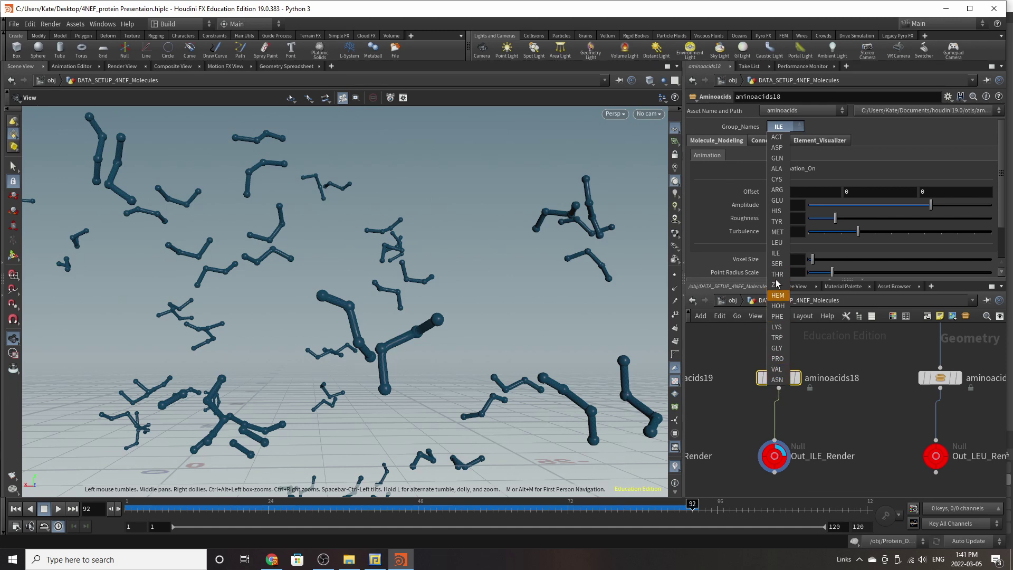
click(773, 201)
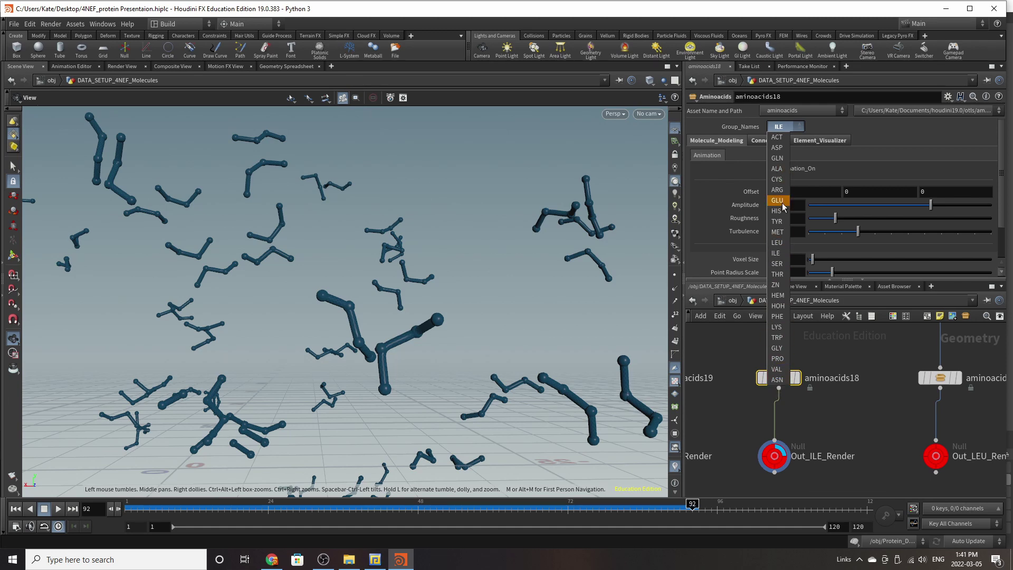
middle_drag(480, 293, 440, 320)
right_drag(441, 320, 406, 362)
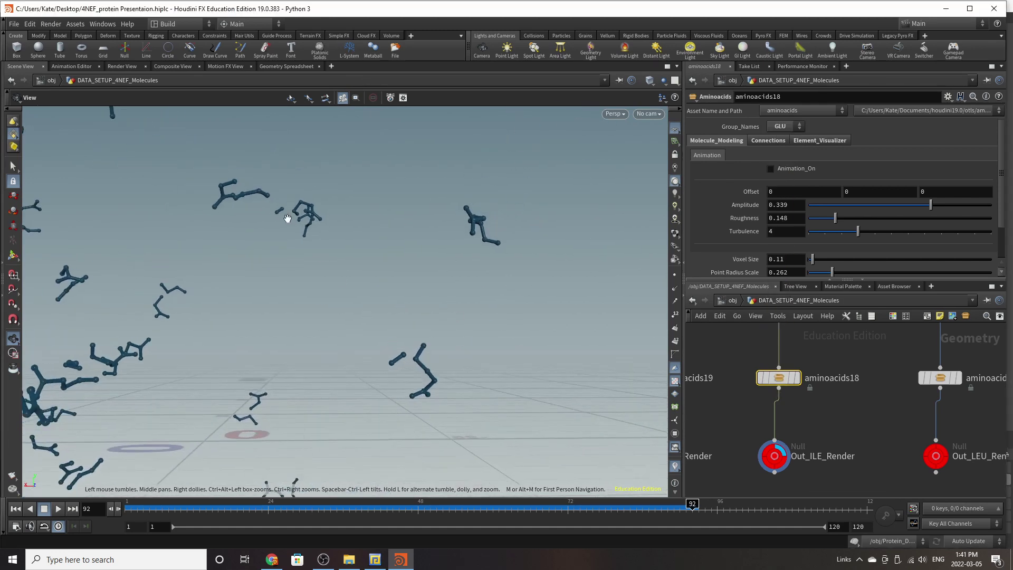
right_drag(409, 320, 438, 274)
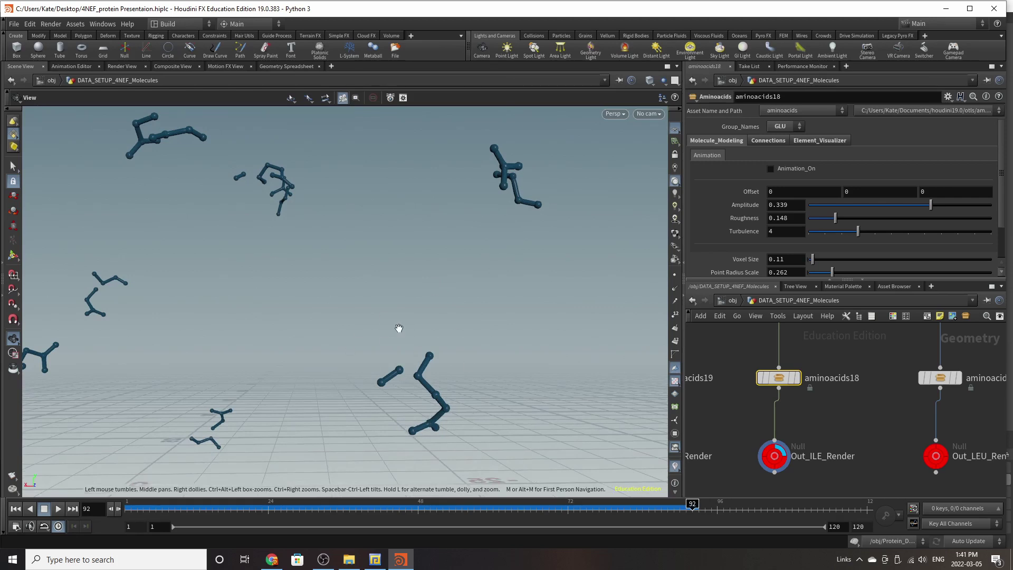
Step: Switch the aminoacids18 node's Group_Names to SER and view those molecules from several angles
click(785, 127)
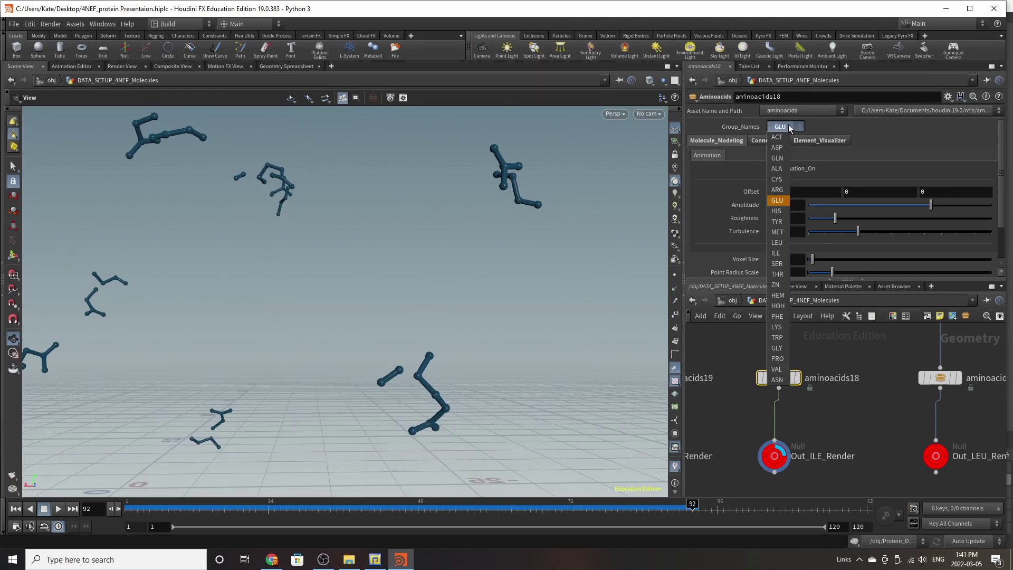
click(777, 263)
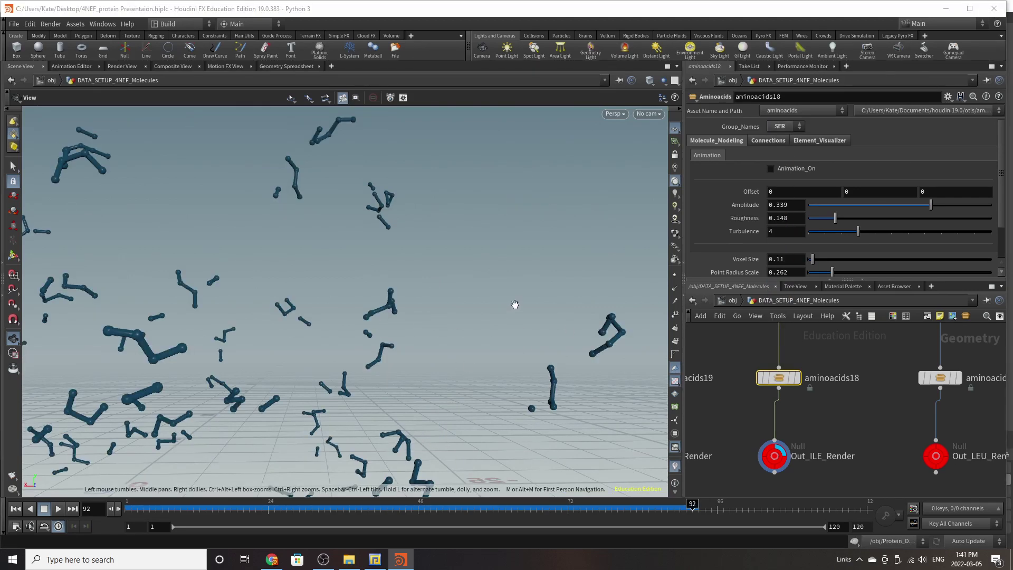
drag(515, 304, 459, 306)
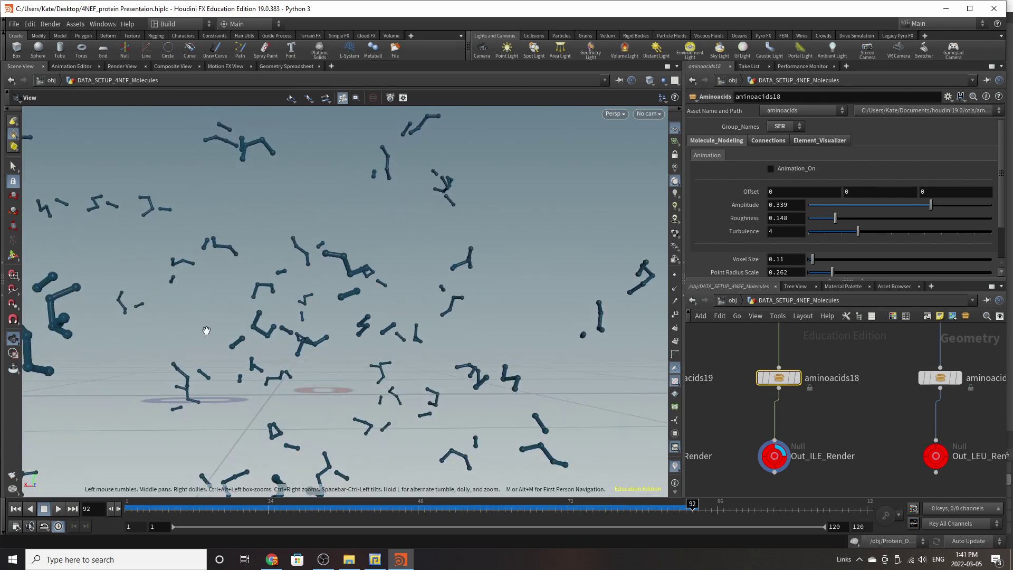
drag(203, 332, 386, 262)
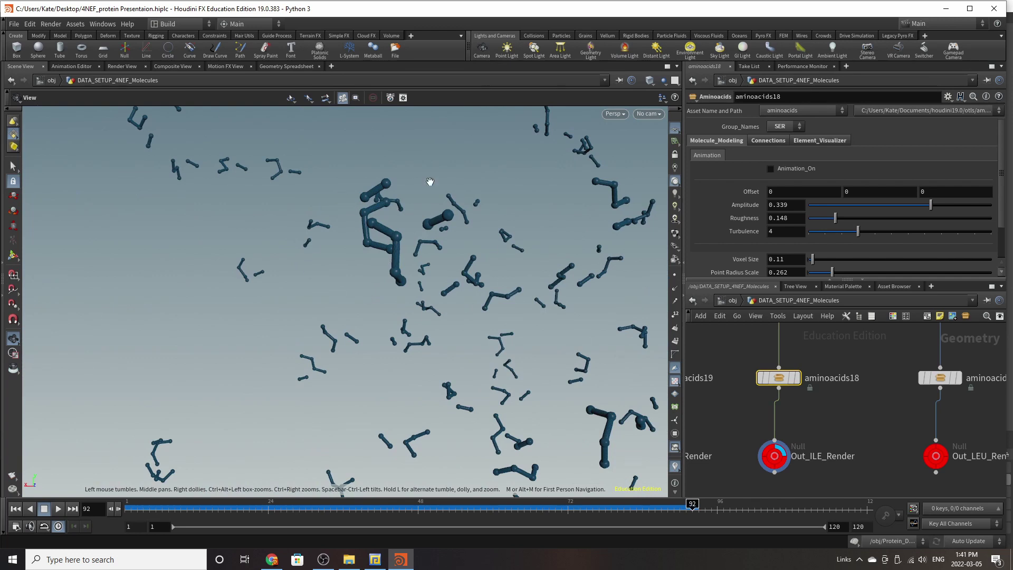
Step: Preview the LEU group on aminoacids18 and restore Group_Names to ILE
click(786, 128)
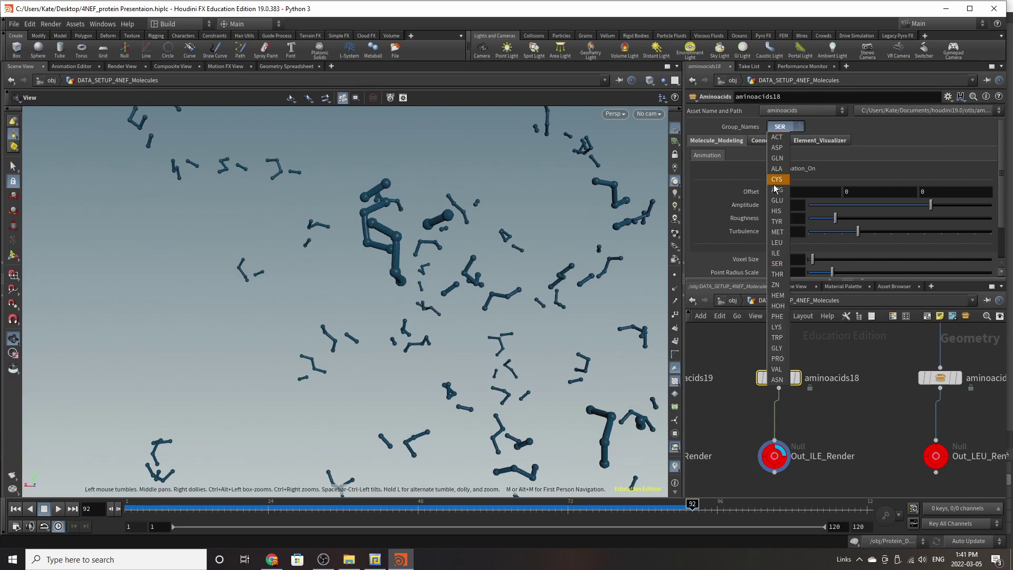
click(786, 245)
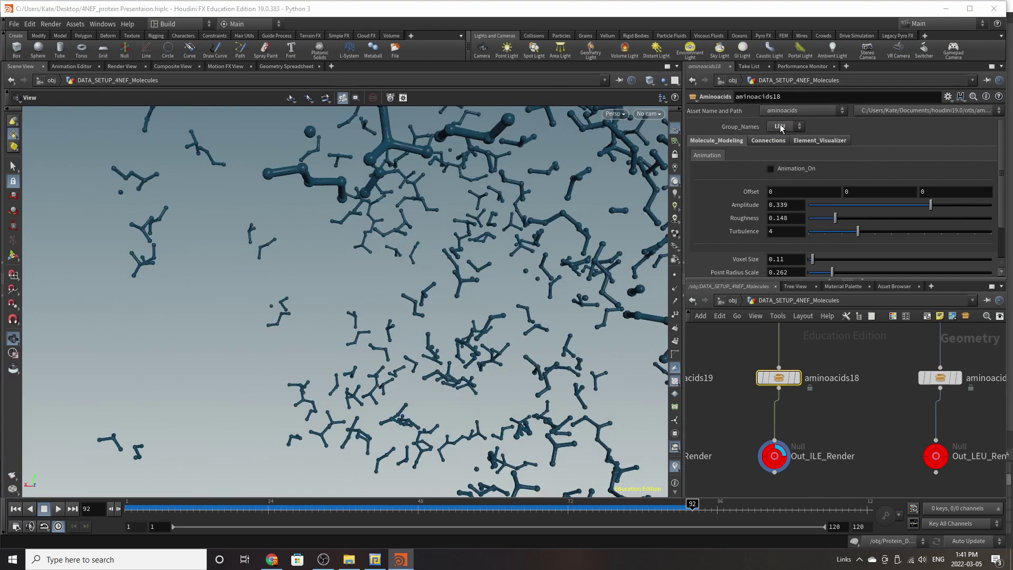
click(784, 128)
click(777, 253)
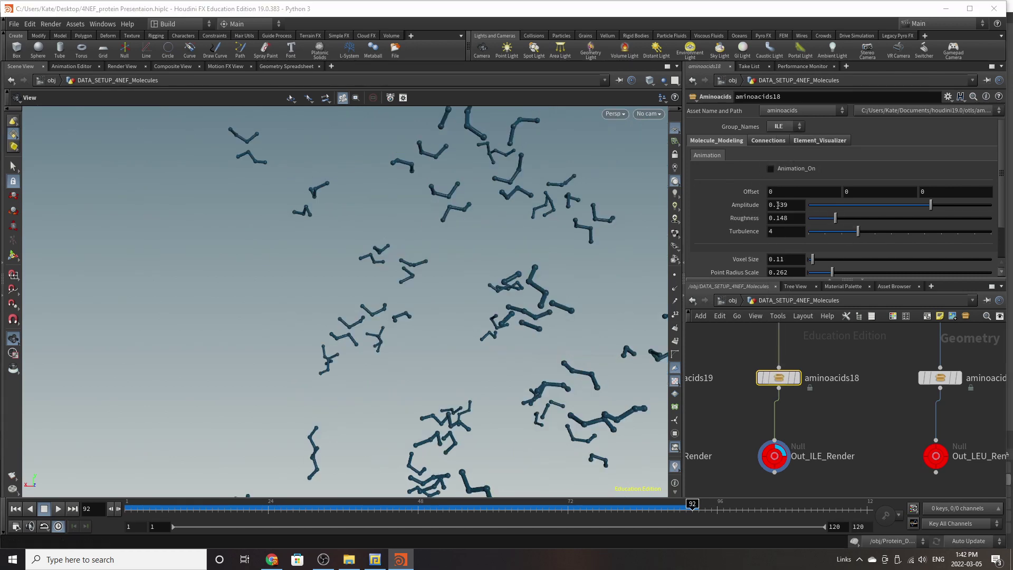
Step: Enable Animation_On for aminoacids18 and check the molecules across the timeline, stopping at frame 35
scroll(792, 199, down, 3)
scroll(804, 192, up, 3)
click(787, 168)
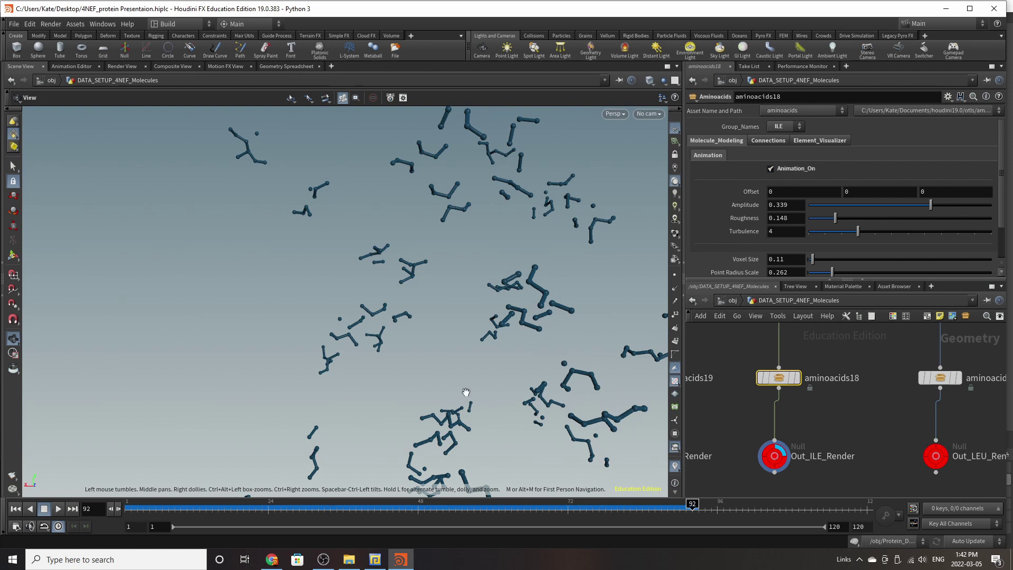
drag(240, 504, 514, 481)
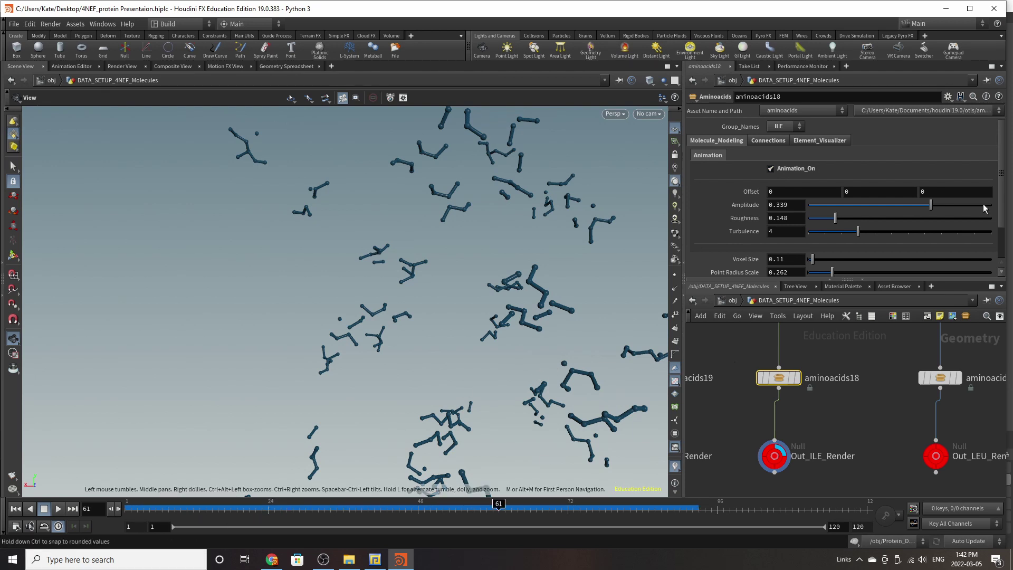
scroll(897, 188, down, 3)
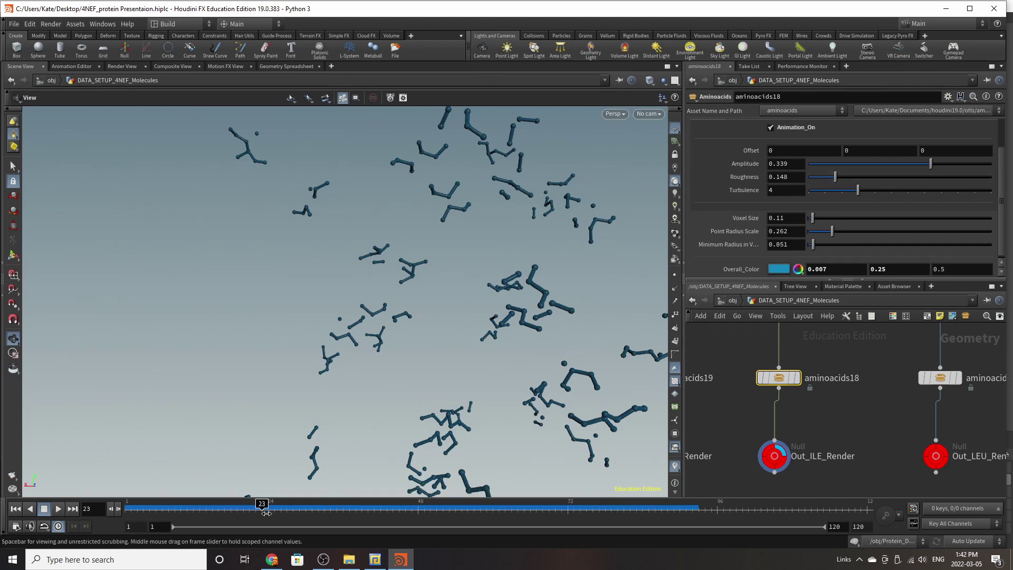
click(337, 508)
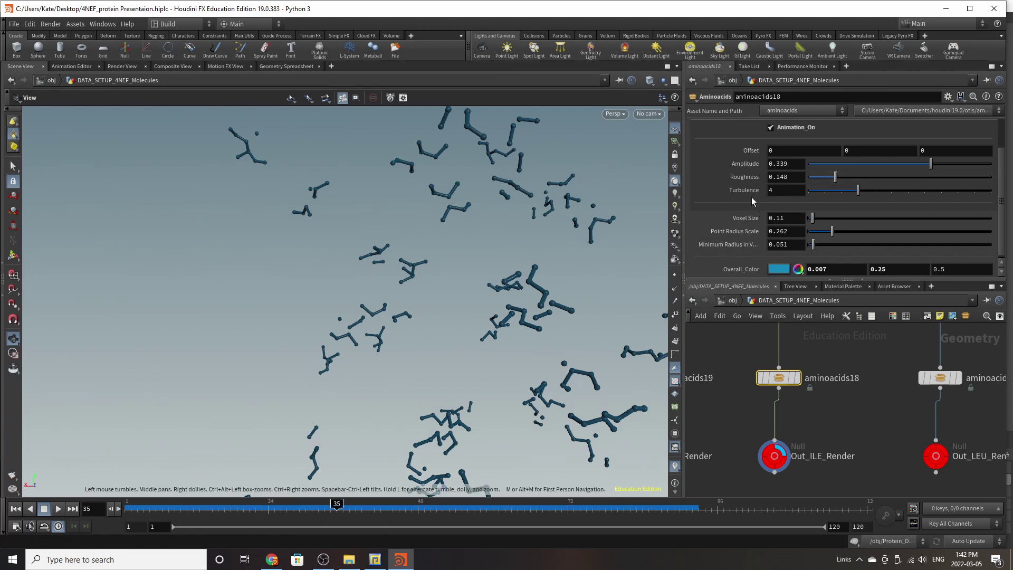
Step: Set the first animation Offset value to the expression $F/23 and scrub the timeline to check the motion
scroll(760, 197, up, 3)
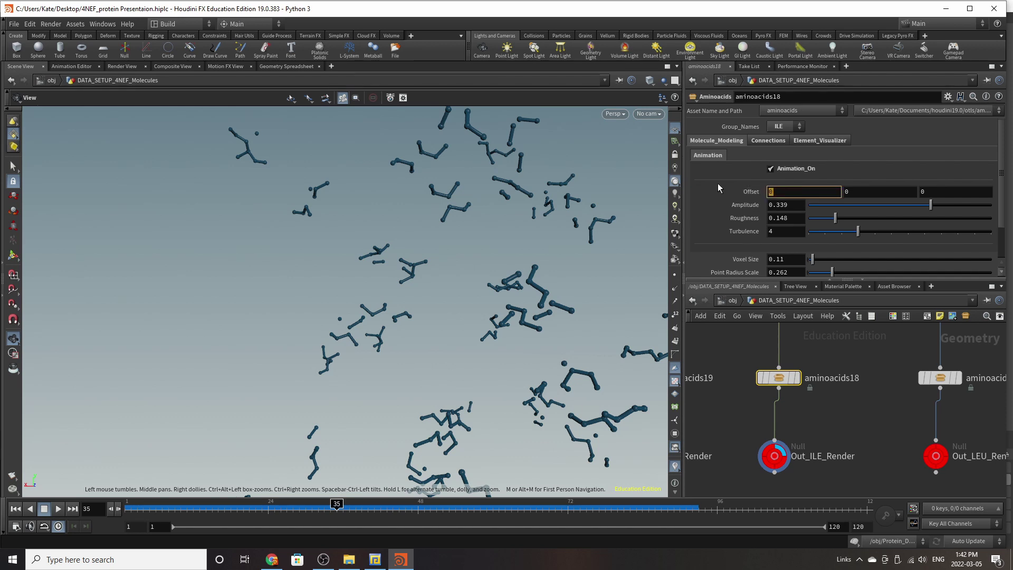
text($F/)
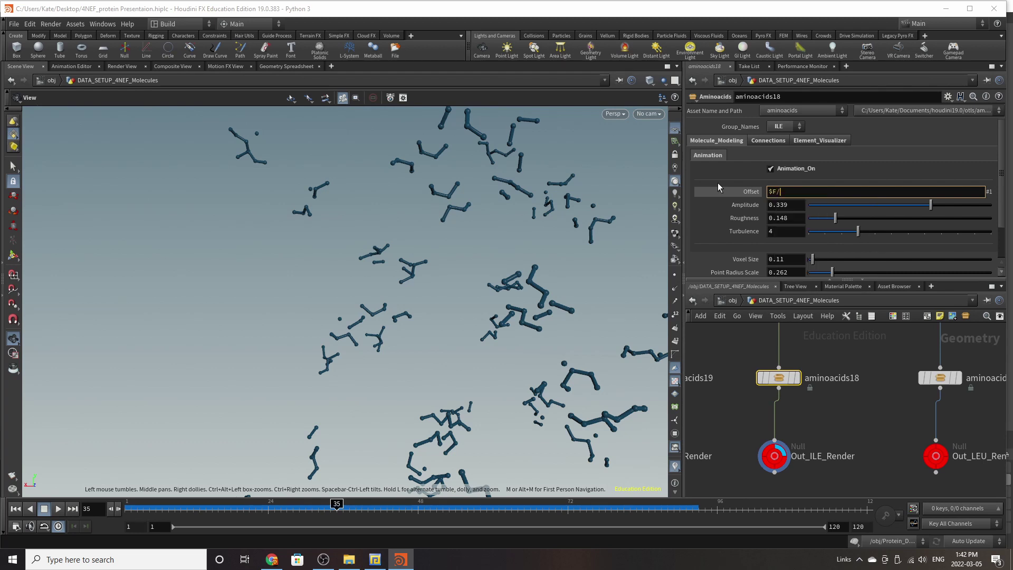
text(23)
click(859, 430)
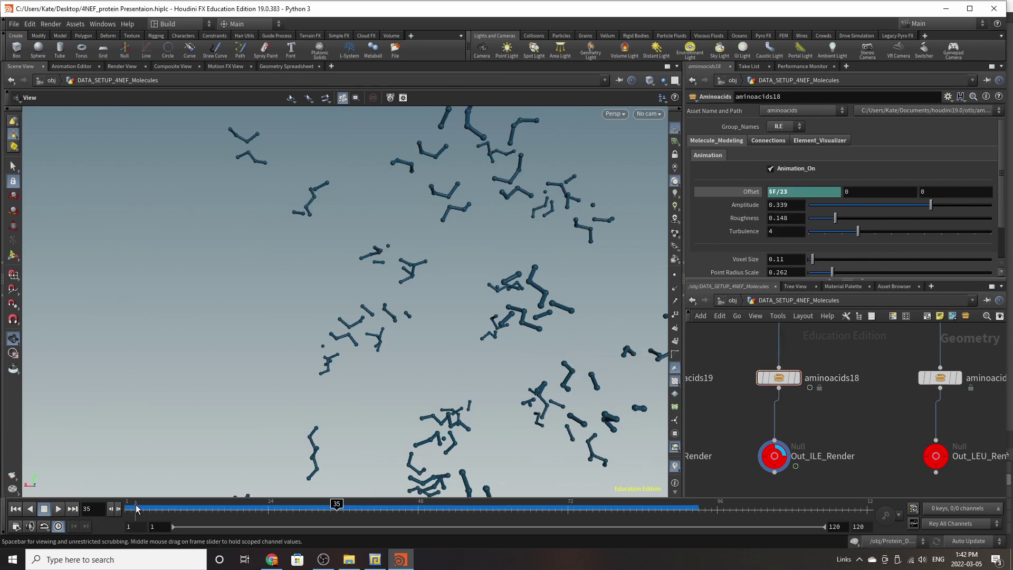
drag(155, 513, 350, 517)
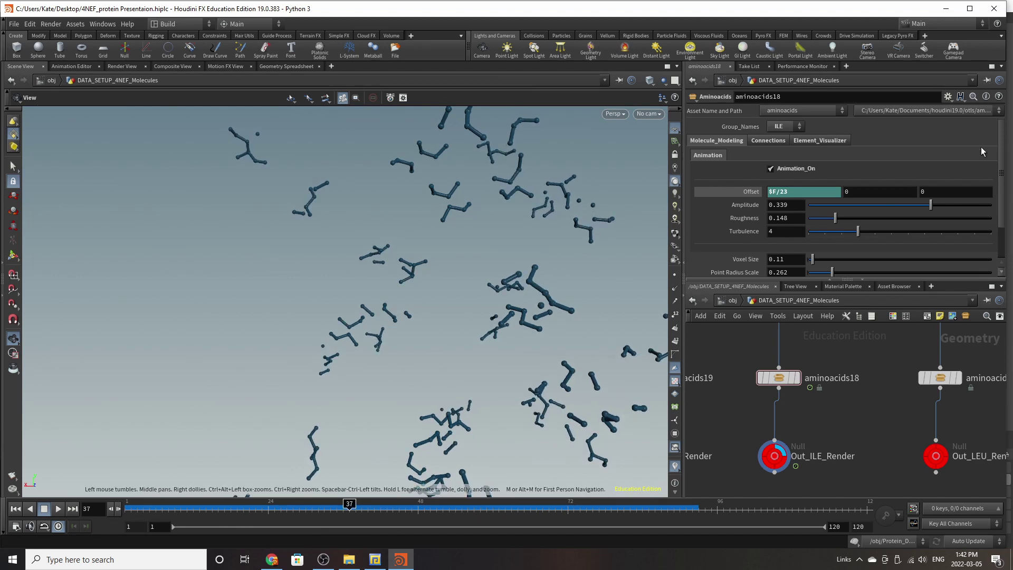
Step: Set Max Search Points to 6 in the aminoacids18 Connections settings
scroll(886, 142, down, 2)
scroll(818, 264, up, 2)
click(753, 141)
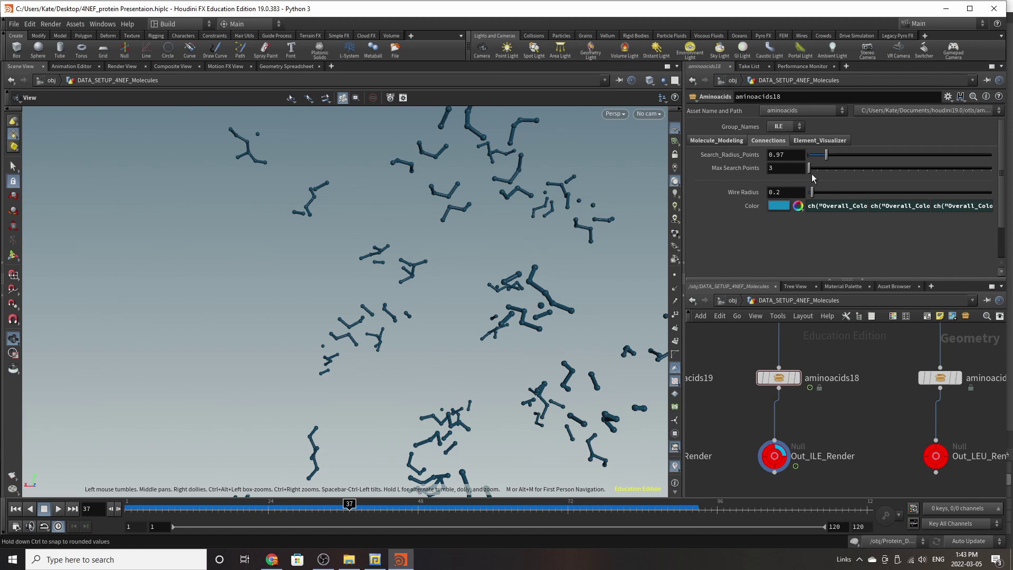
click(787, 168)
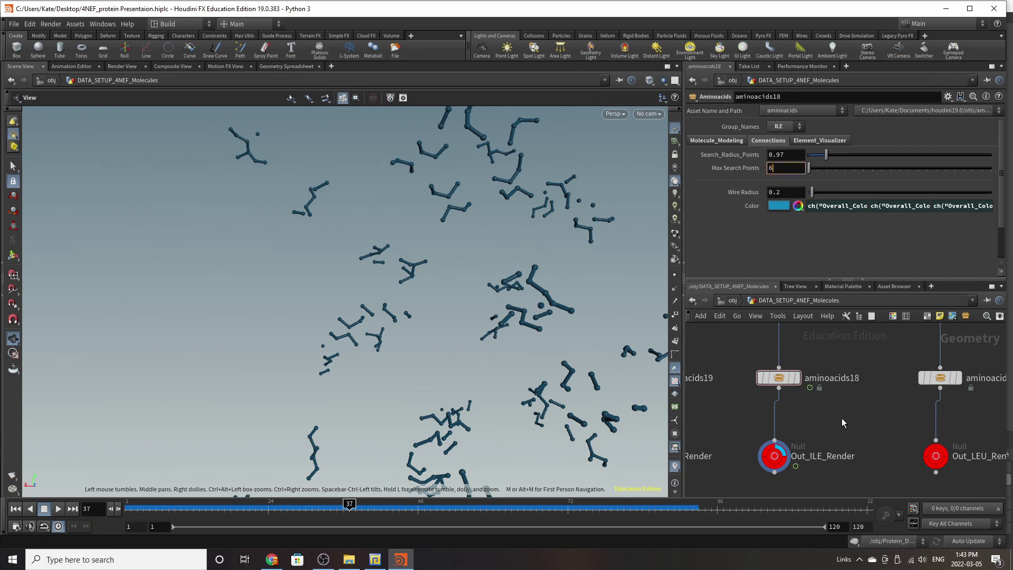
text(6)
key(Return)
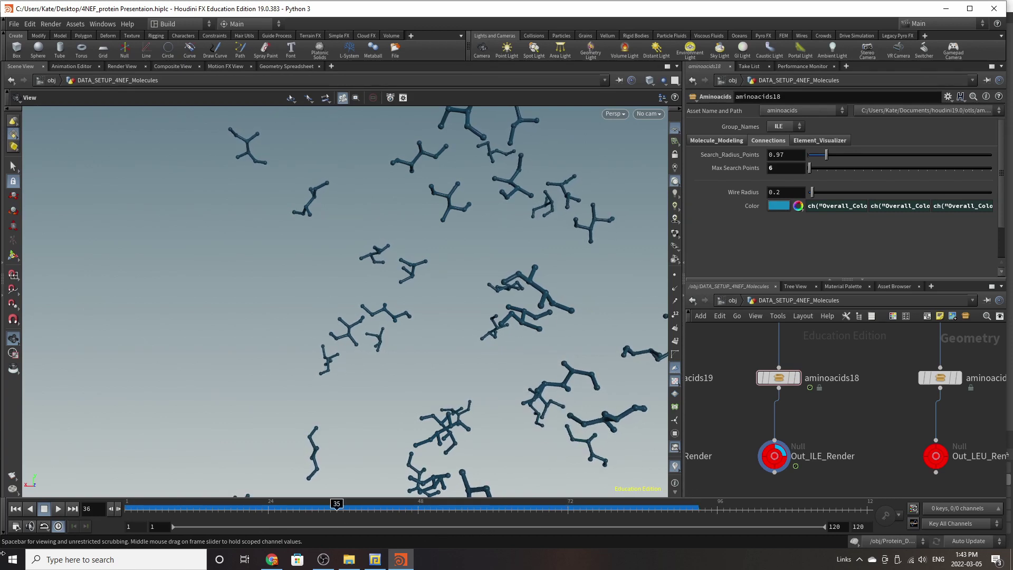
Step: Show the connection Color as evaluated numbers and reduce the Wire Radius to 0.03
click(756, 206)
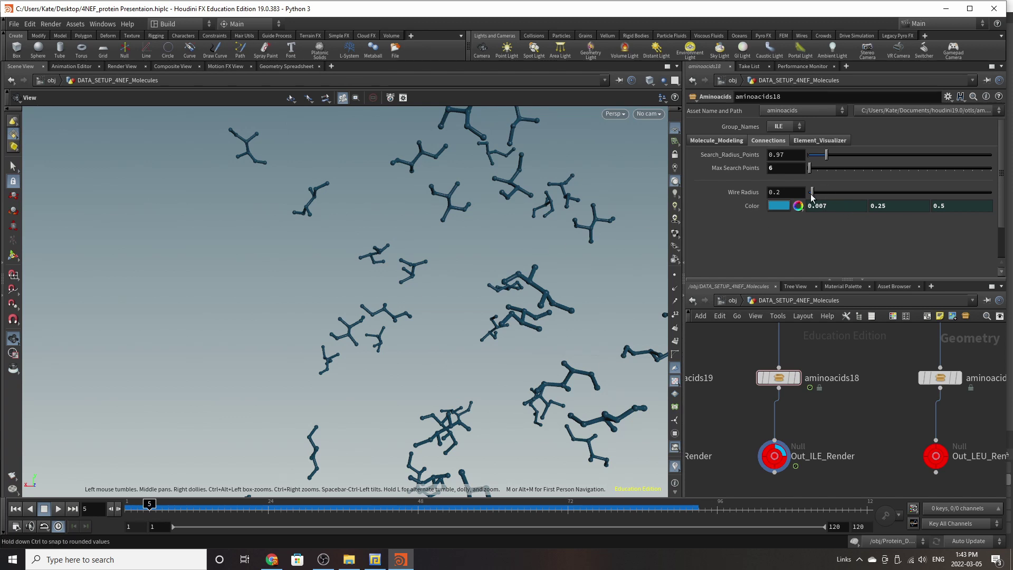
mouse_move(812, 193)
mouse_down()
mouse_move(821, 194)
mouse_move(809, 192)
mouse_up()
key(ctrl+z)
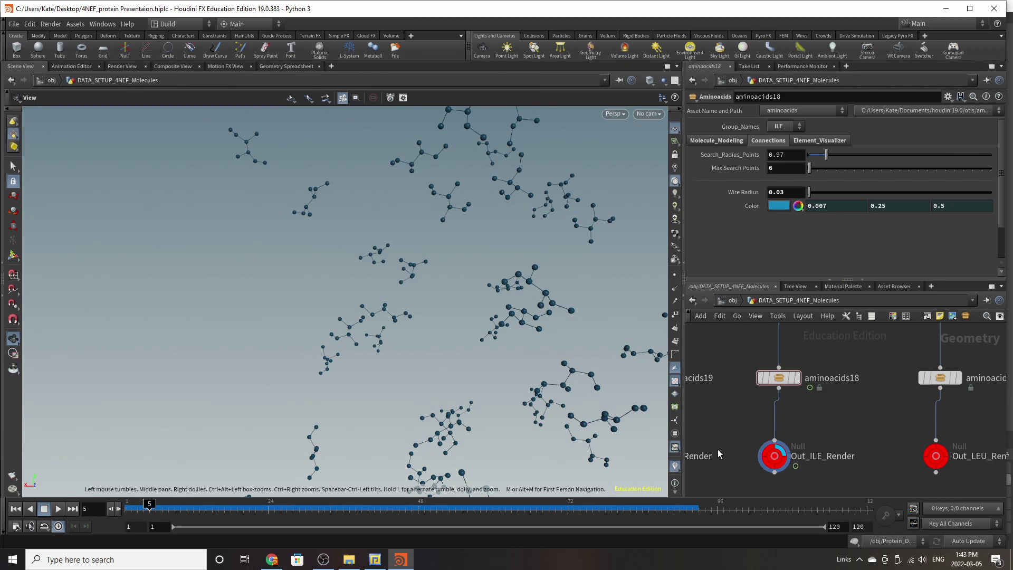
Step: Undo the last Wire Radius change and set the connection Color to blue (0, 0, 0.5)
key(ctrl+z)
scroll(852, 451, up, 2)
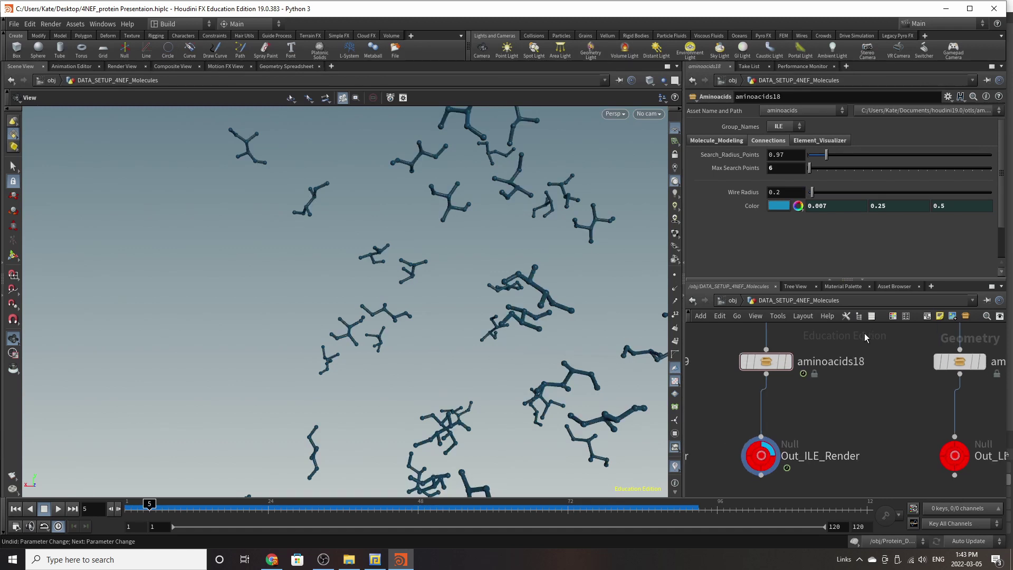
click(779, 206)
click(810, 153)
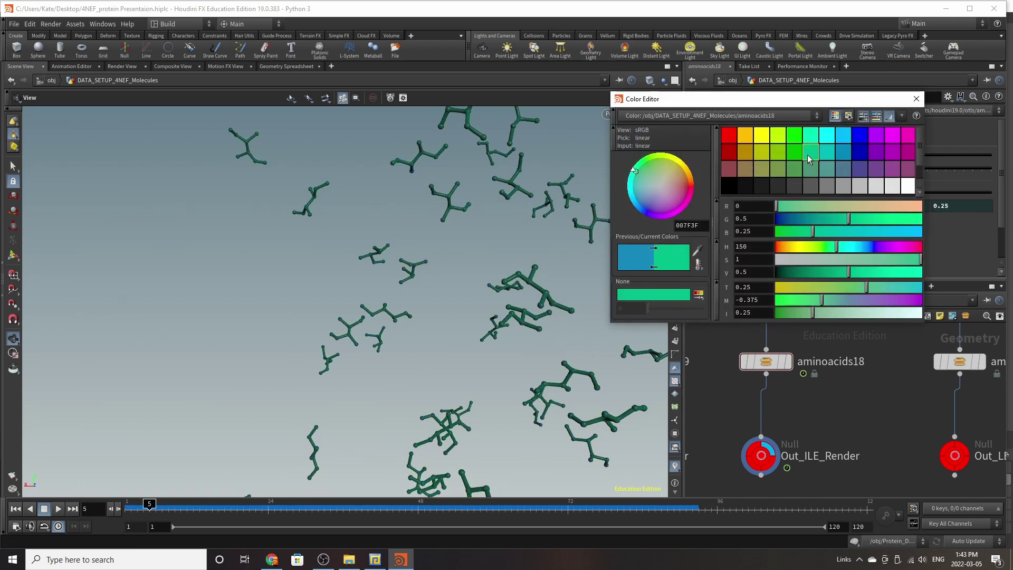
click(859, 135)
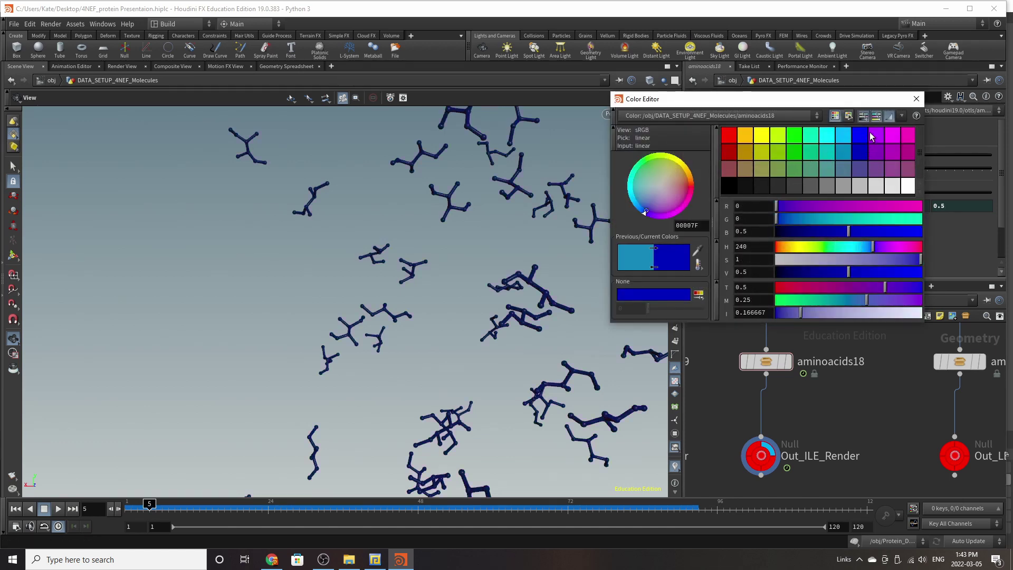
click(876, 135)
click(917, 98)
key(ctrl+z)
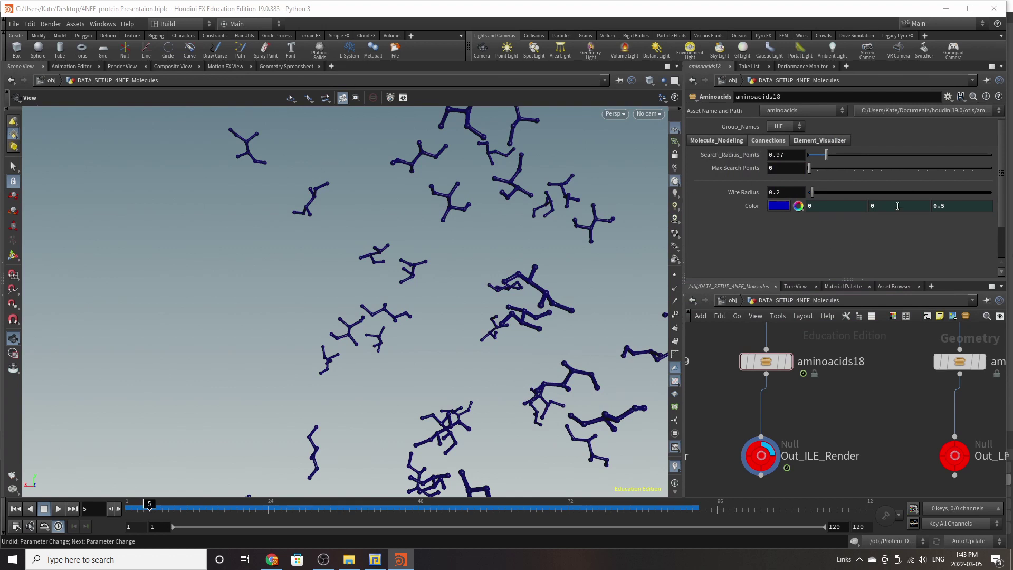
Step: Examine the Voxel Size and Point Radius Scale settings in Molecule_Modeling against a close-up of one molecule
click(717, 141)
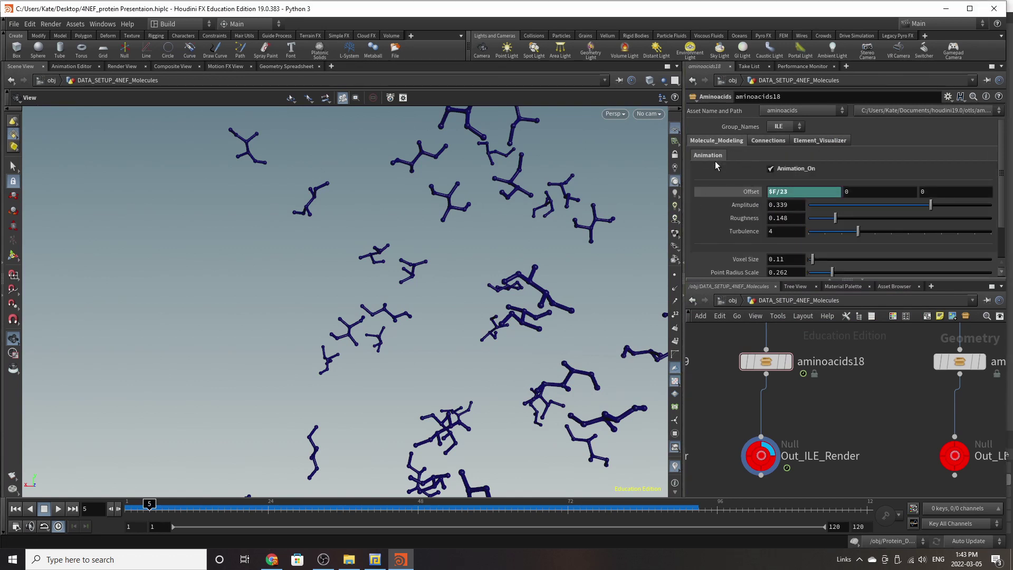
scroll(840, 207, down, 3)
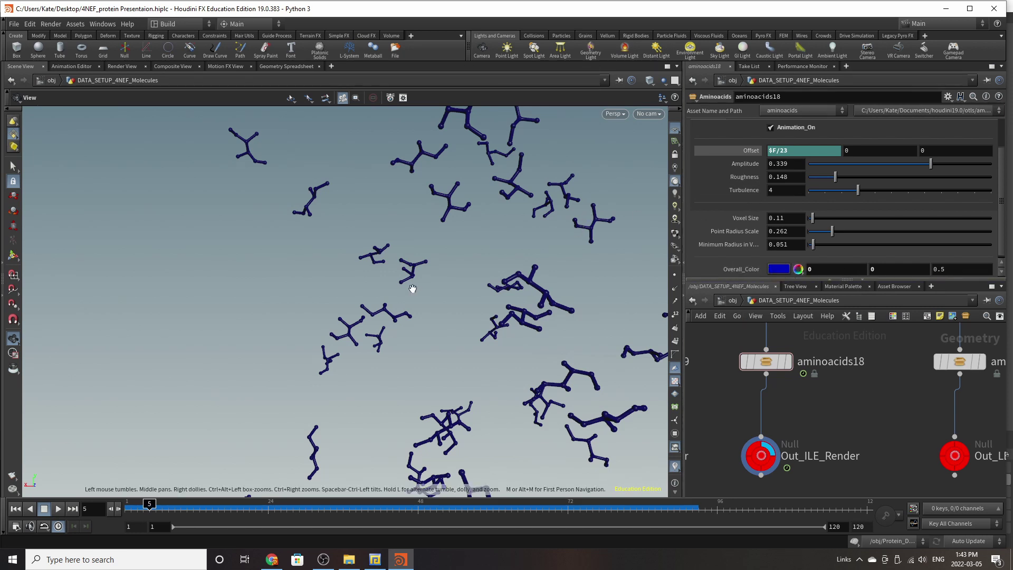
drag(413, 289, 493, 211)
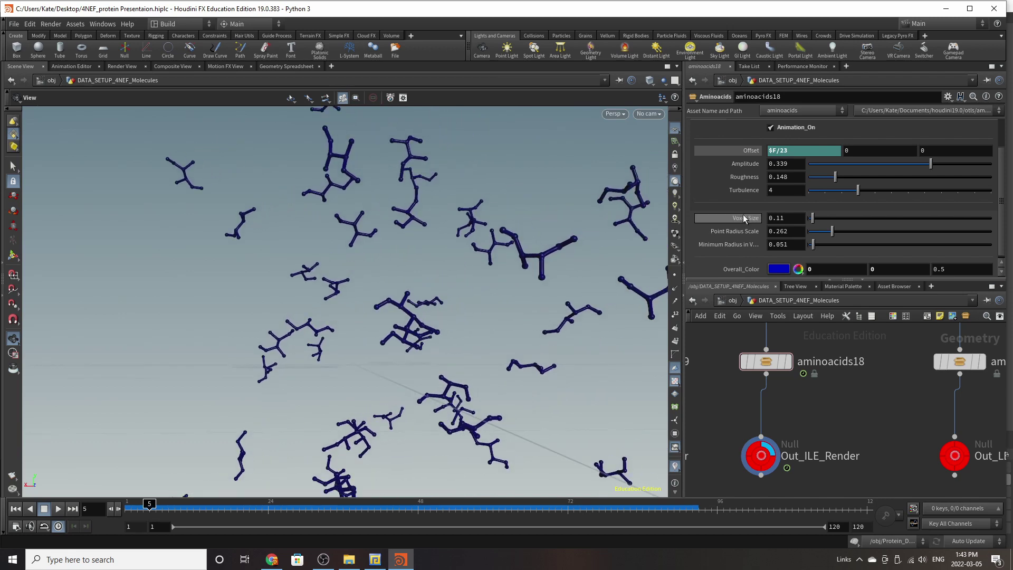
right_drag(573, 243, 666, 182)
middle_drag(640, 190, 618, 198)
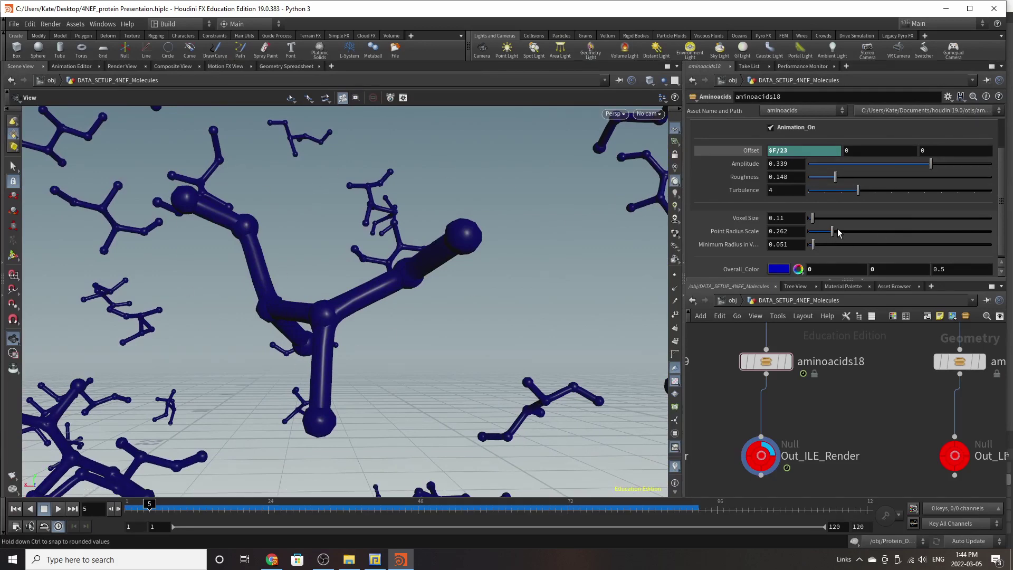
mouse_move(837, 229)
mouse_down()
mouse_move(880, 232)
mouse_move(832, 232)
mouse_up()
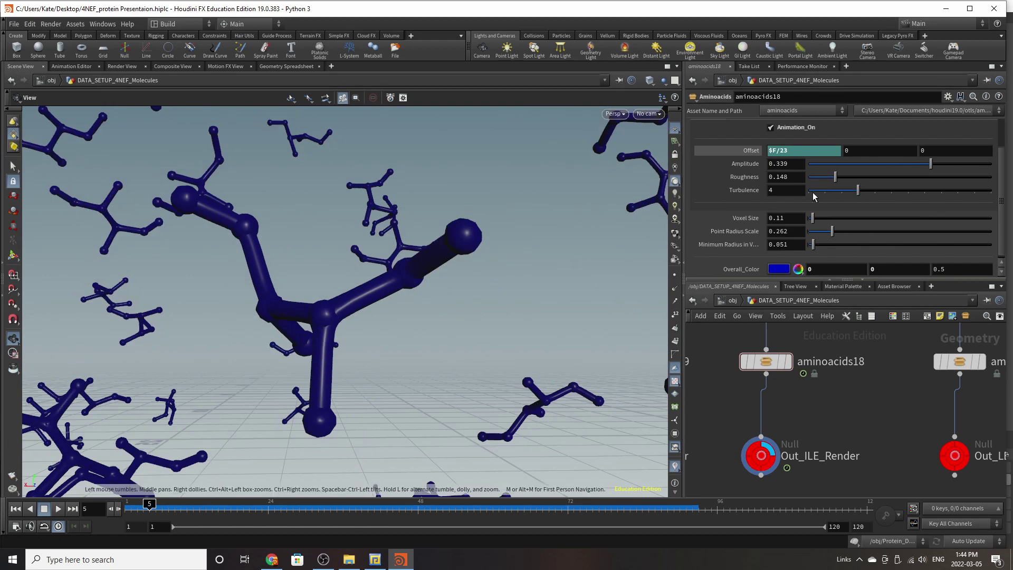
scroll(814, 197, up, 3)
Step: Enable the Element_Visualizer of aminoacids18 for element N and inspect the highlighted atoms up close
click(802, 142)
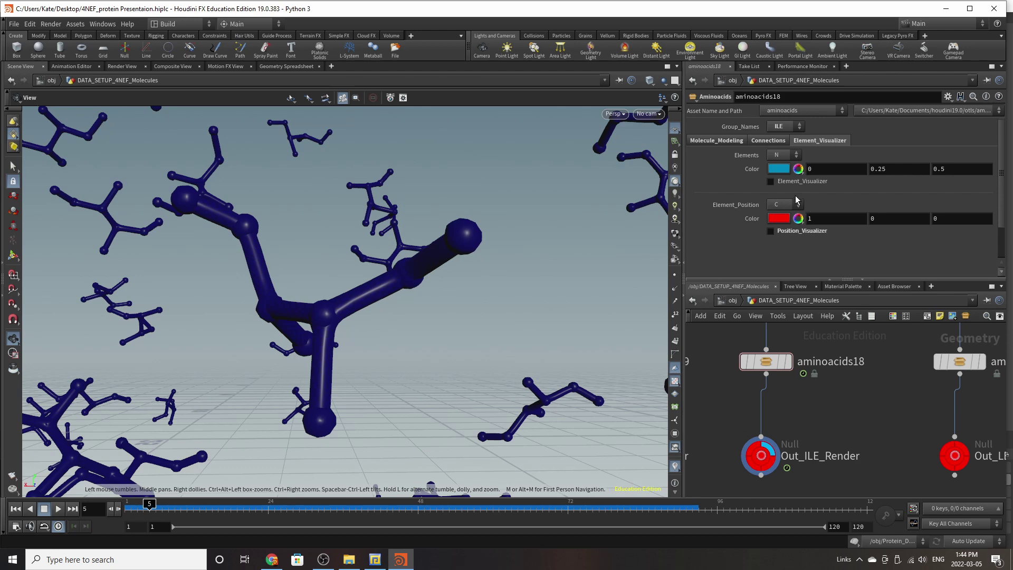
click(809, 182)
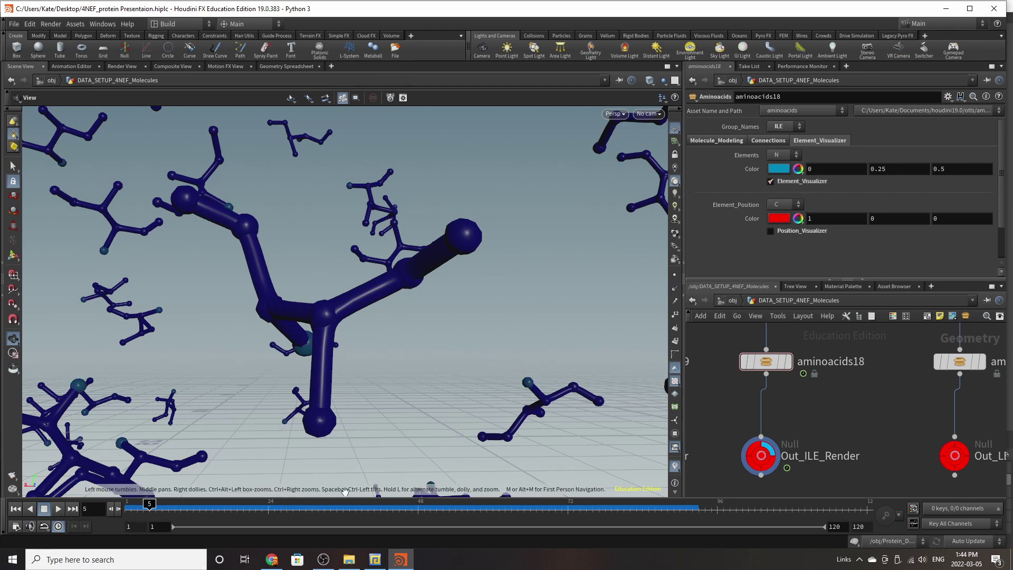
scroll(248, 335, down, 5)
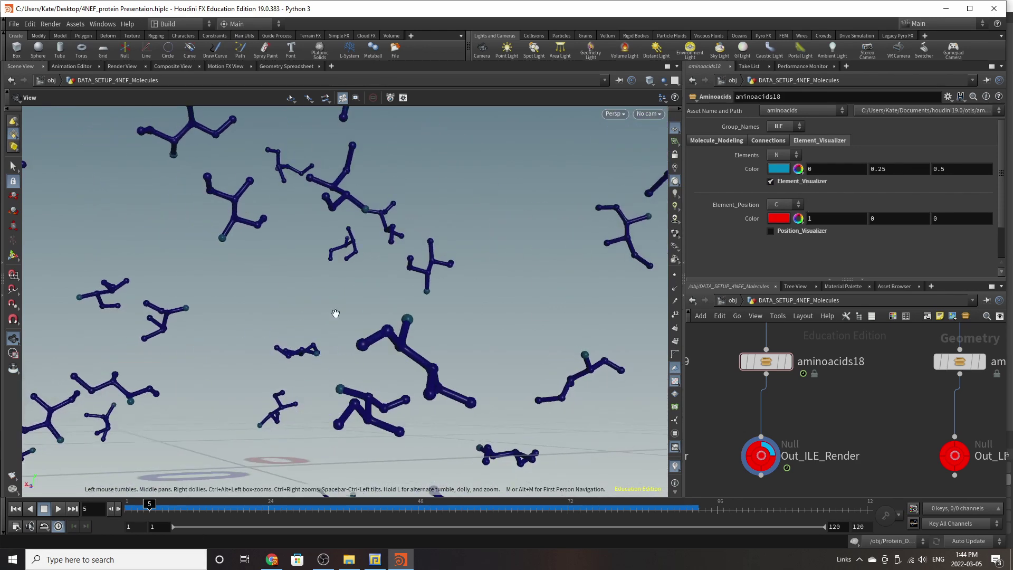
middle_drag(334, 315, 159, 277)
right_drag(246, 273, 308, 237)
middle_drag(239, 338, 310, 169)
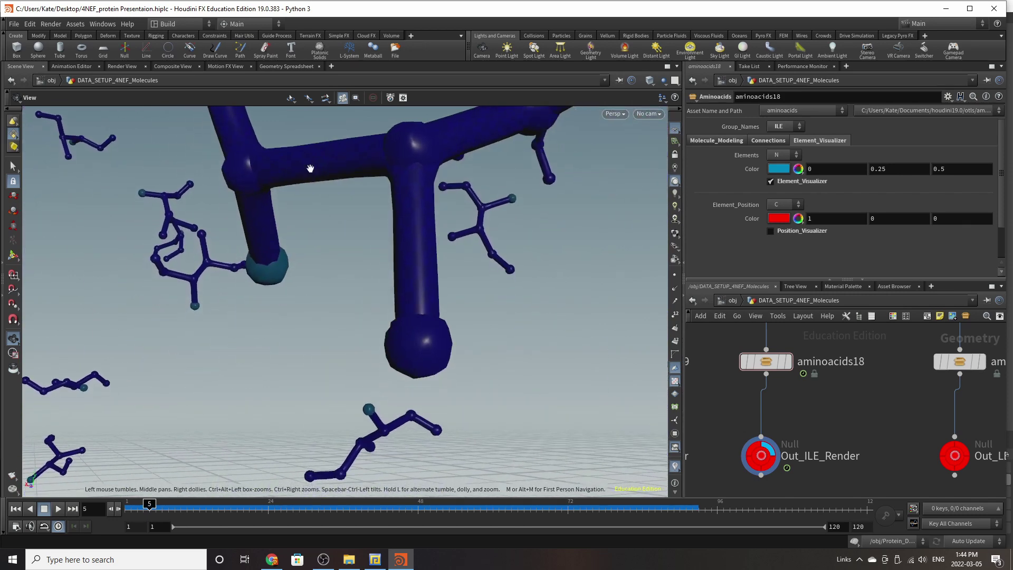
Step: Set the Element_Visualizer Color to red (1, 0, 0) and check the N atoms on the molecules
click(779, 169)
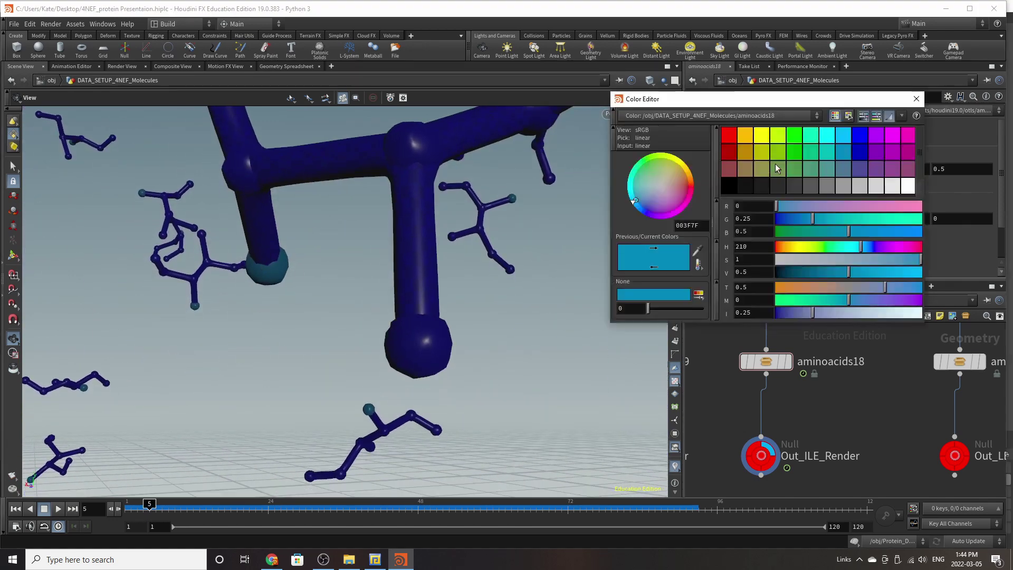
click(729, 135)
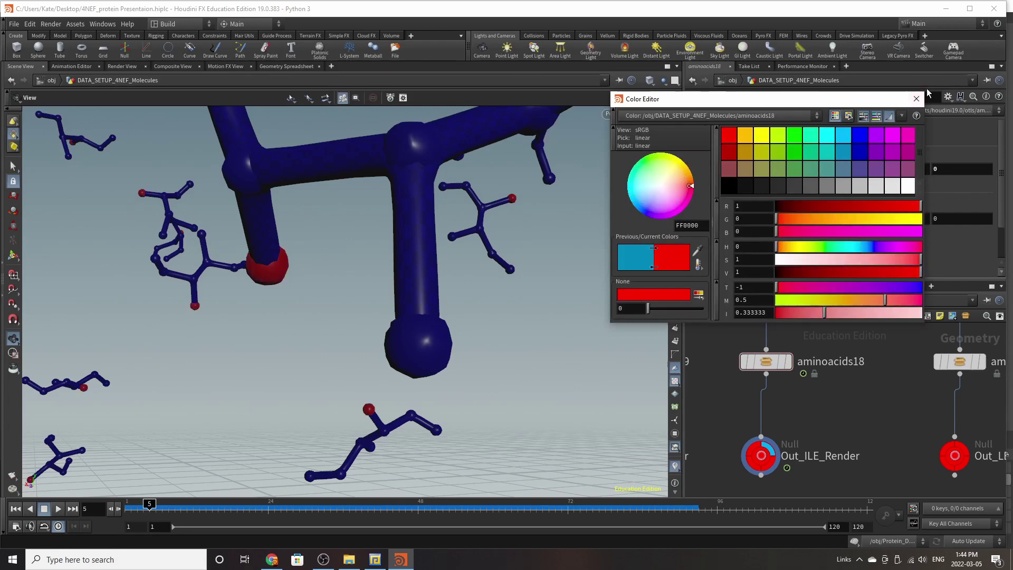
click(917, 98)
scroll(228, 346, up, 2)
scroll(228, 346, down, 5)
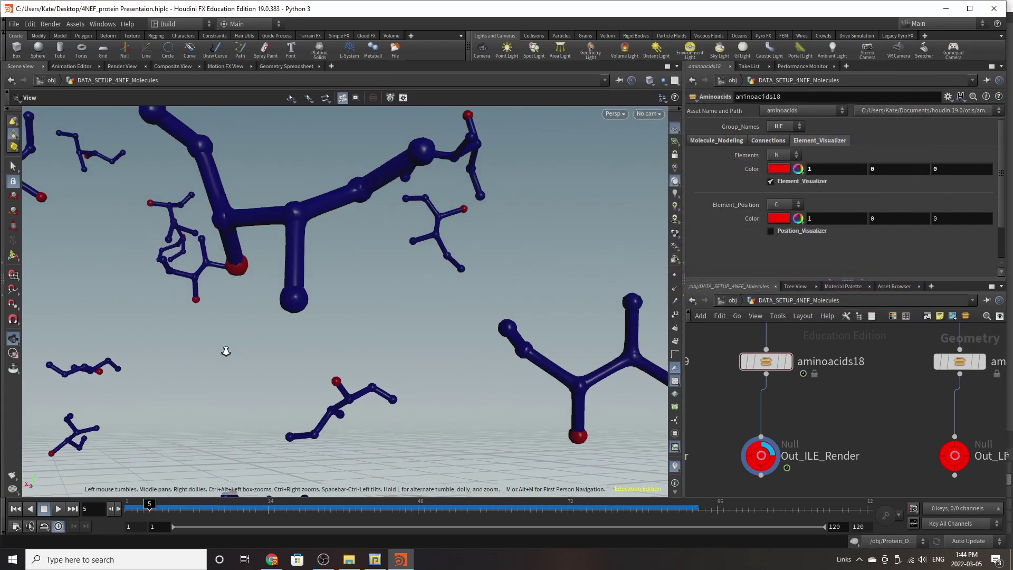
middle_drag(262, 230, 294, 258)
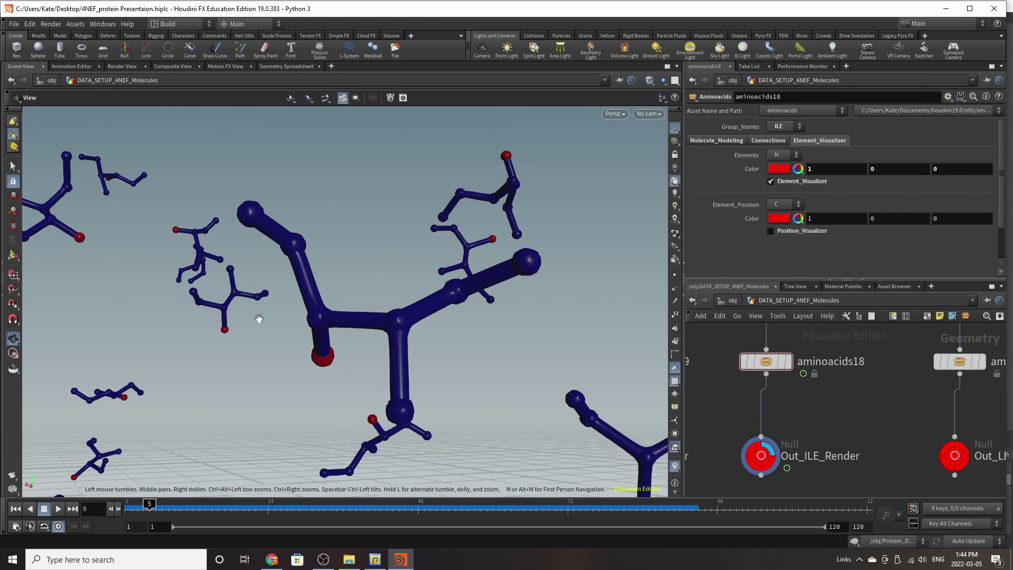
Step: Switch the visualized Elements to C, keeping the red highlight color
click(796, 155)
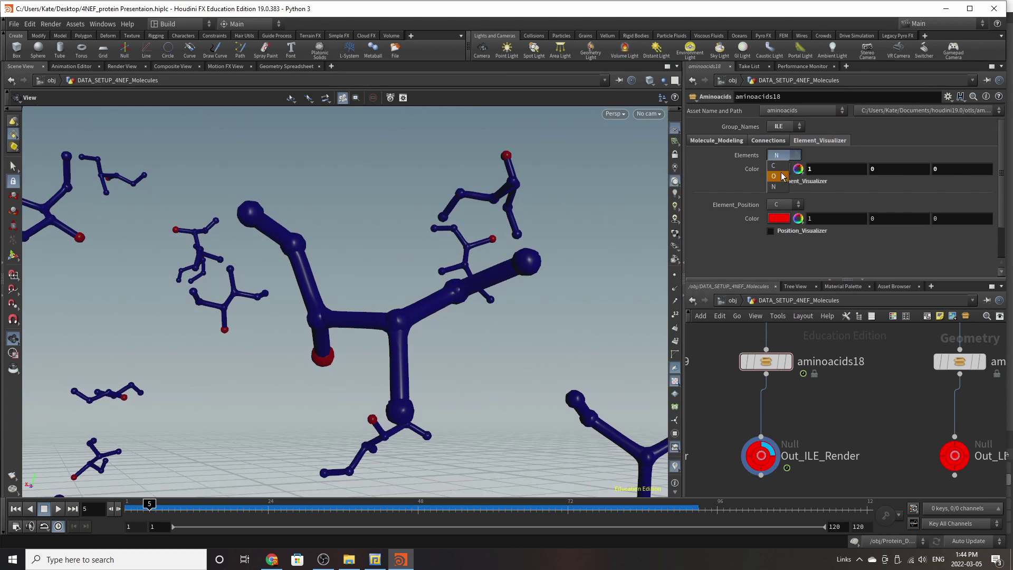
click(773, 166)
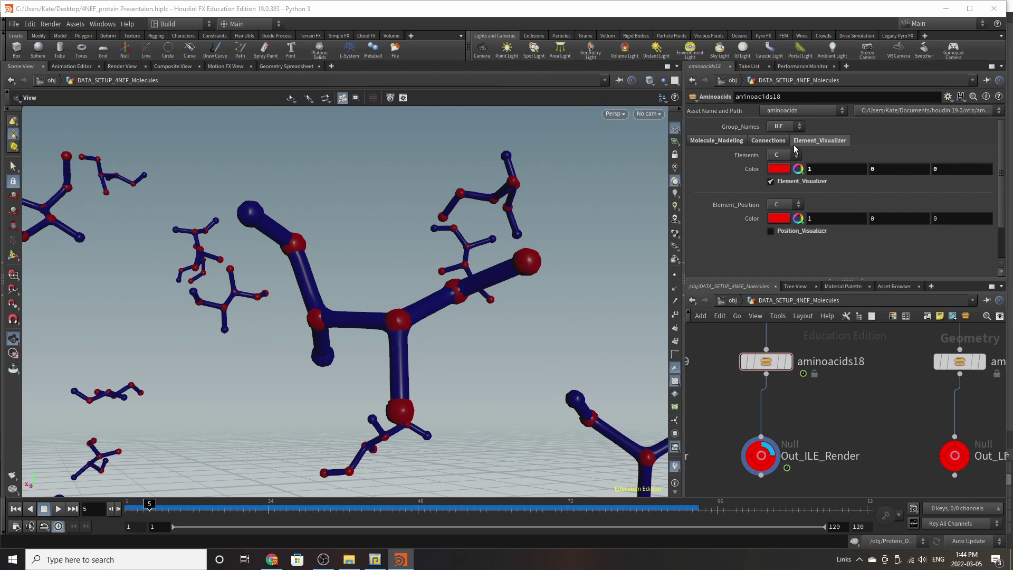
click(794, 155)
click(780, 170)
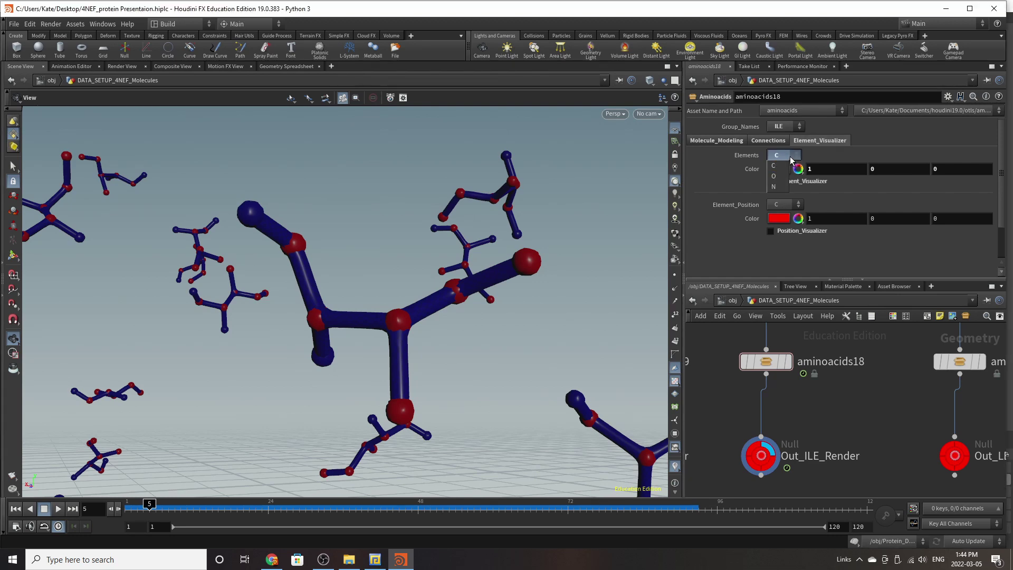
click(781, 168)
click(917, 98)
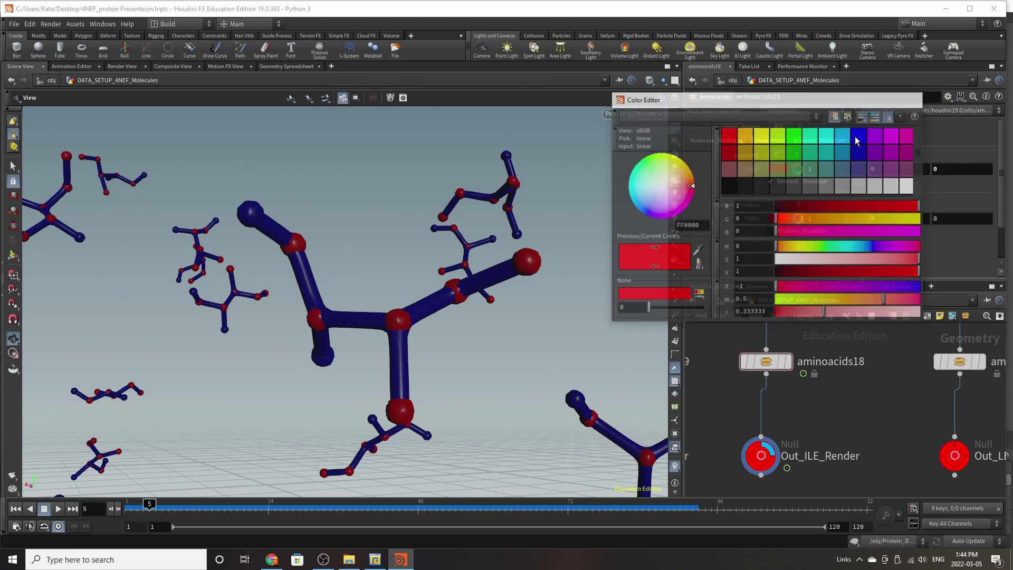
Step: Set the visualized Elements to O and inspect the highlighted atoms across the molecules
click(785, 155)
click(777, 177)
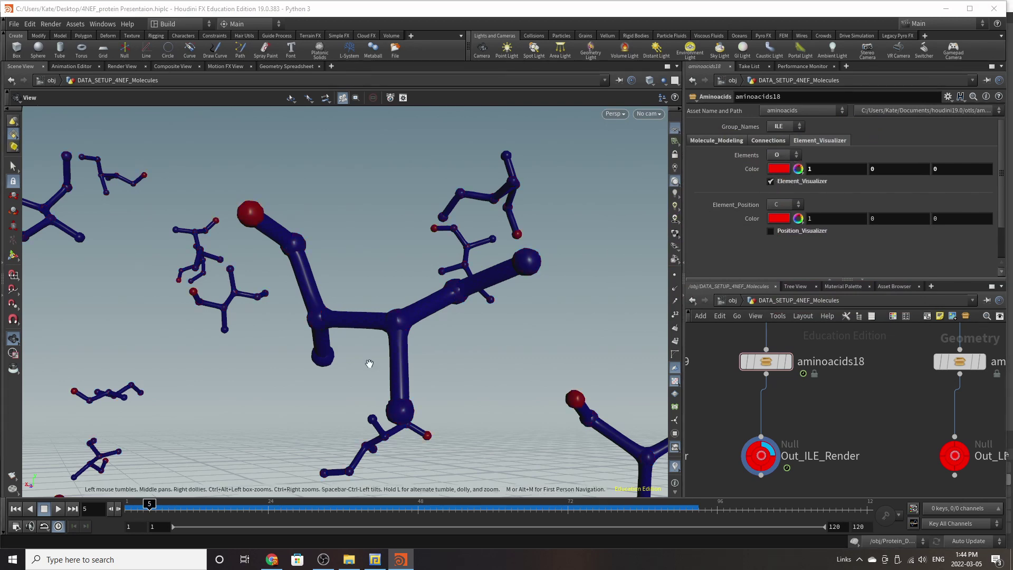
right_drag(473, 326, 251, 357)
drag(251, 356, 276, 358)
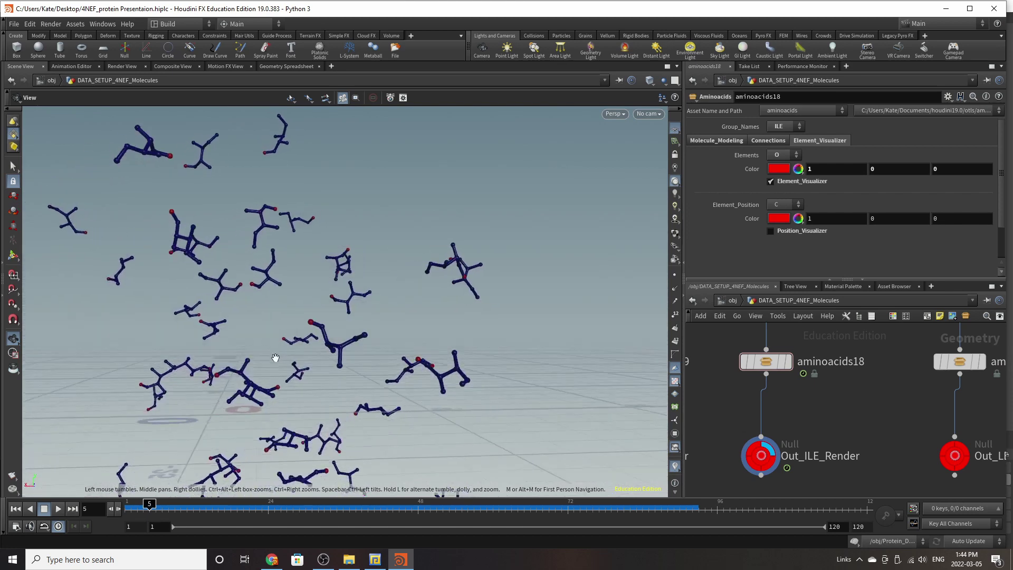
right_drag(276, 358, 386, 283)
Step: Set Element_Position to O and replace the Element_Visualizer with the Position_Visualizer
click(780, 205)
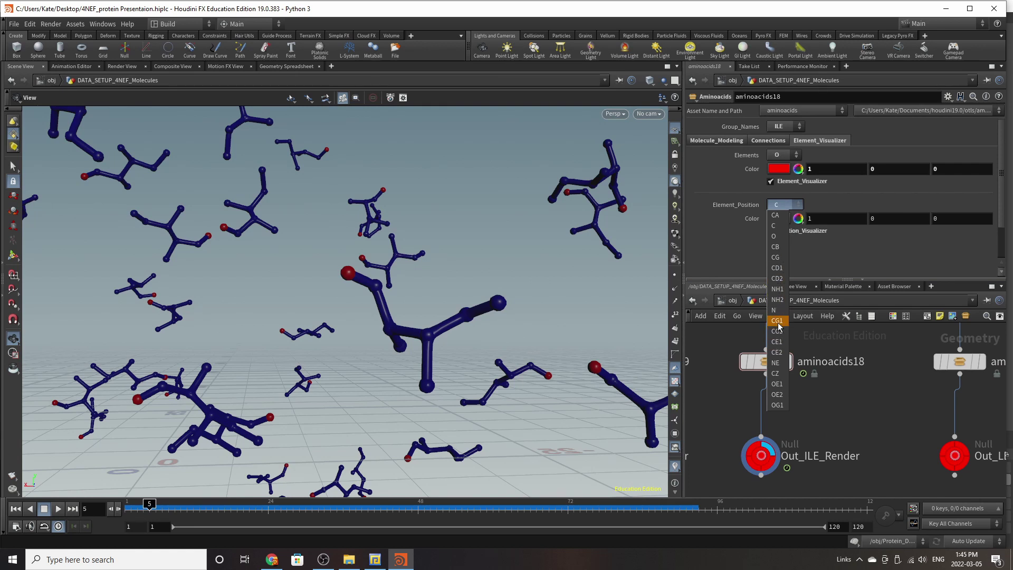
click(775, 236)
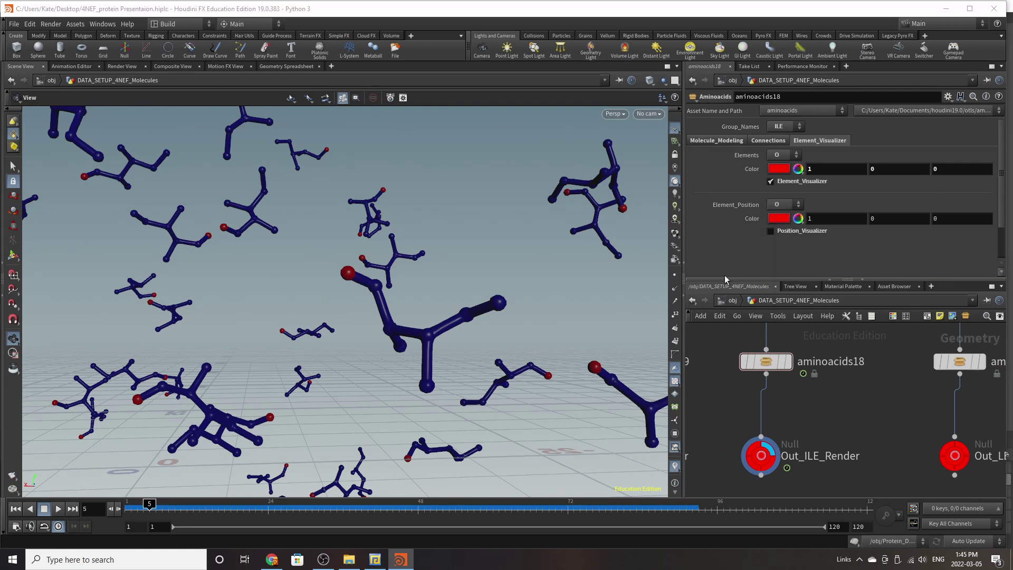
click(775, 205)
click(774, 205)
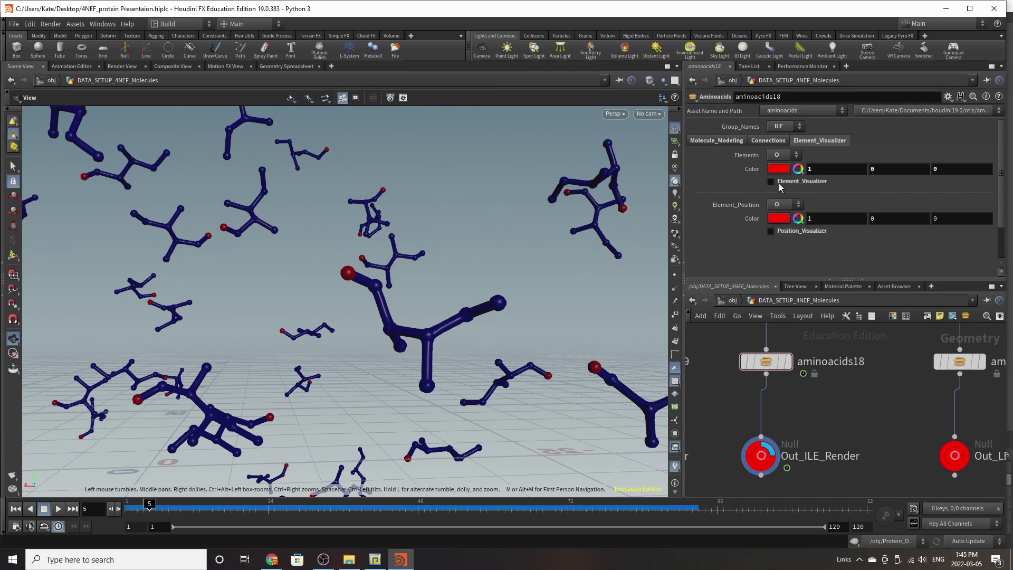
click(779, 184)
click(771, 232)
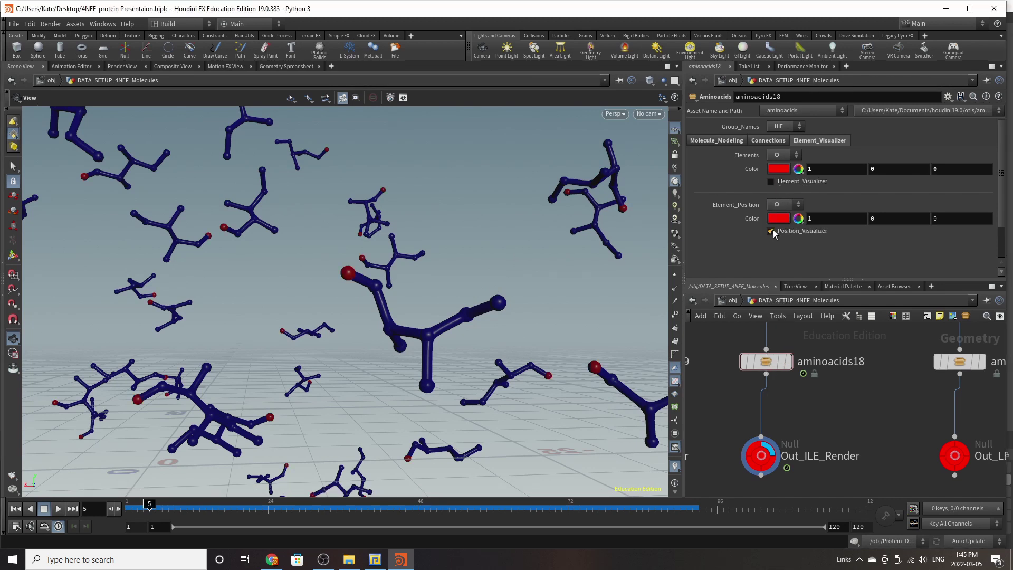
Step: Switch Element_Position through CG1 and CG2 to CE1, checking which atoms are highlighted on the molecules
click(784, 205)
click(778, 321)
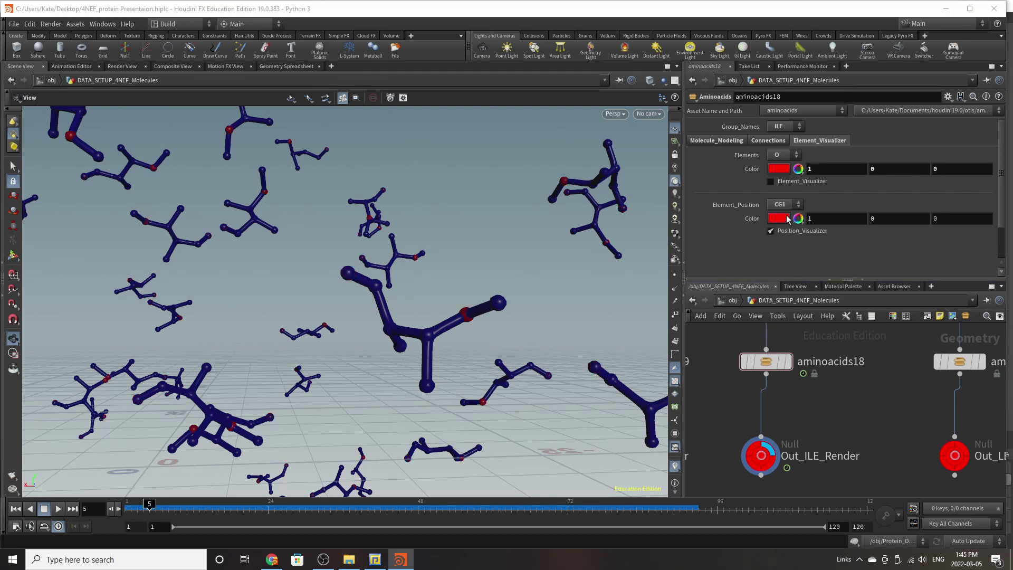
click(785, 204)
click(777, 333)
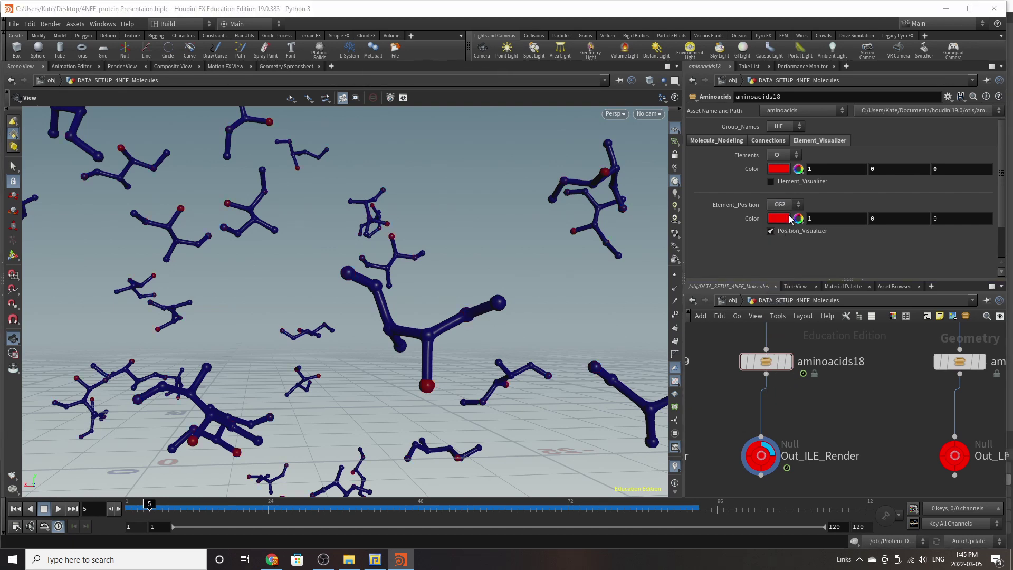
click(785, 205)
click(778, 344)
right_drag(431, 315, 237, 307)
middle_drag(237, 307, 243, 255)
right_drag(242, 255, 423, 126)
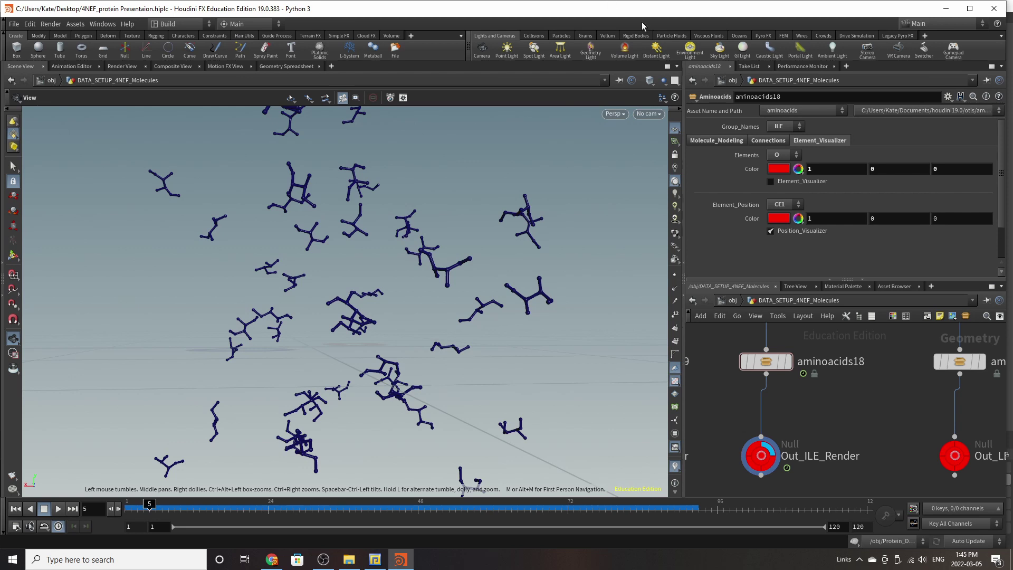
Step: Open the aminoacids19 node and examine the network inside its Create_Model_ALA subnetwork
scroll(950, 382, down, 3)
double_click(733, 383)
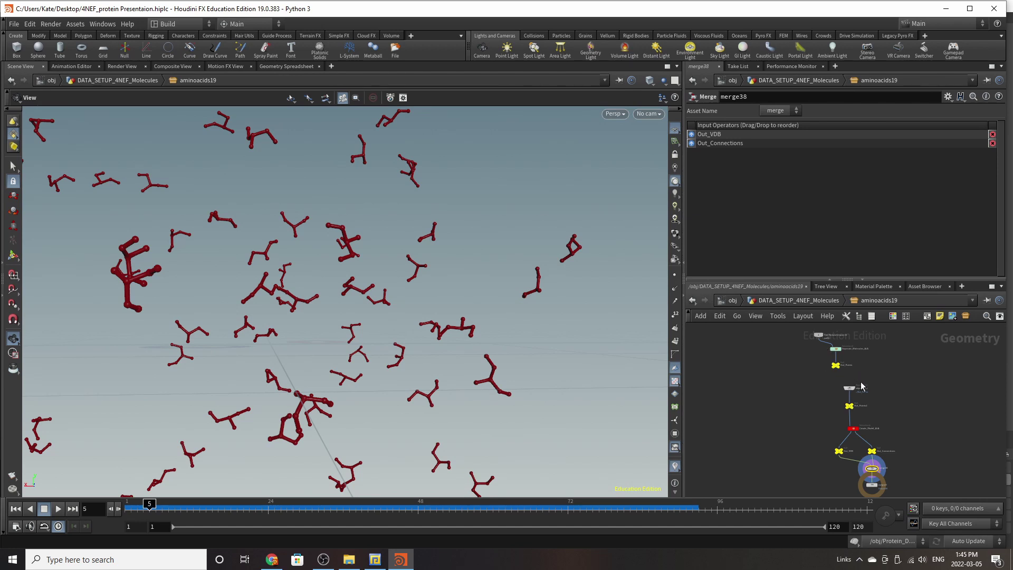
scroll(865, 404, up, 3)
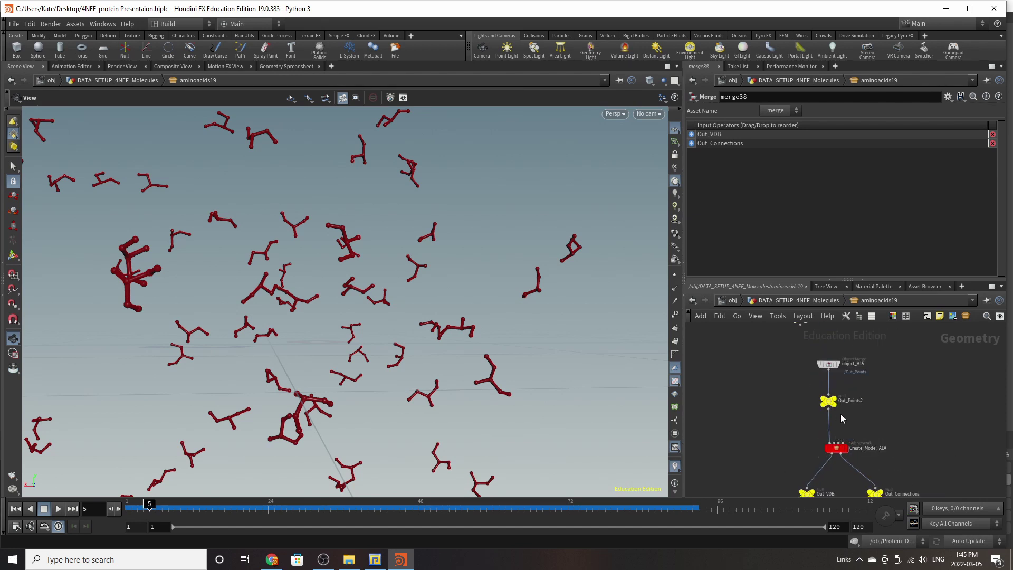
double_click(836, 448)
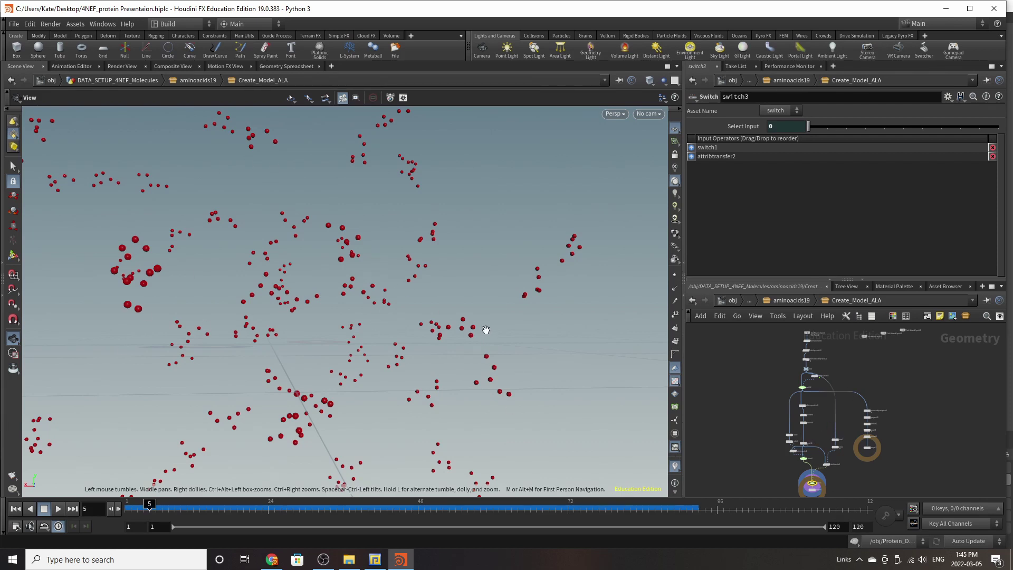
scroll(828, 412, up, 3)
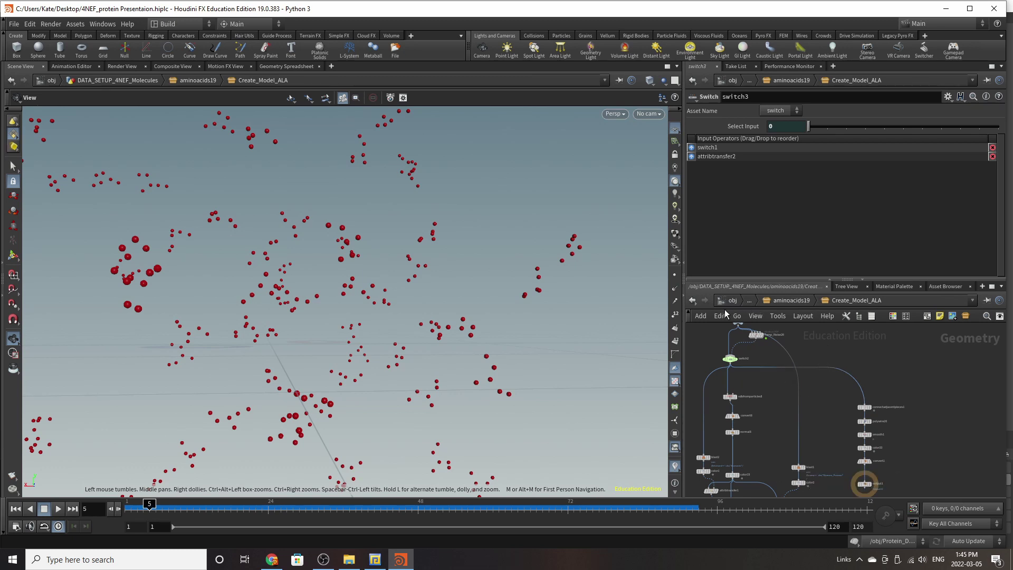
Step: Open the Seperate_Molecules_ALA subnetwork inside aminoacids19 and inspect its Select_Group blast and the Seperate_TYR wrangle code
key(u)
scroll(823, 482, down, 3)
scroll(813, 392, up, 5)
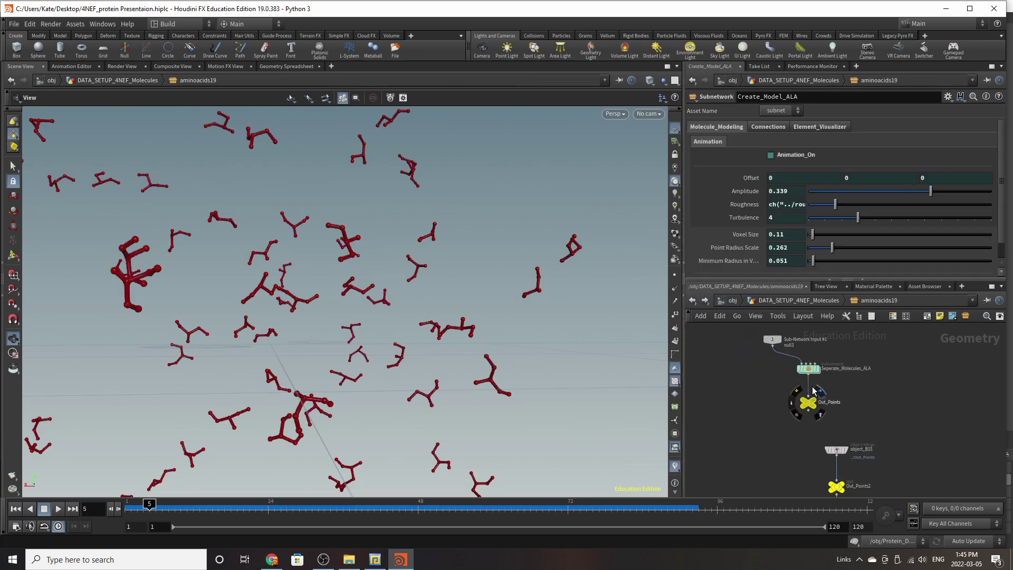
double_click(807, 375)
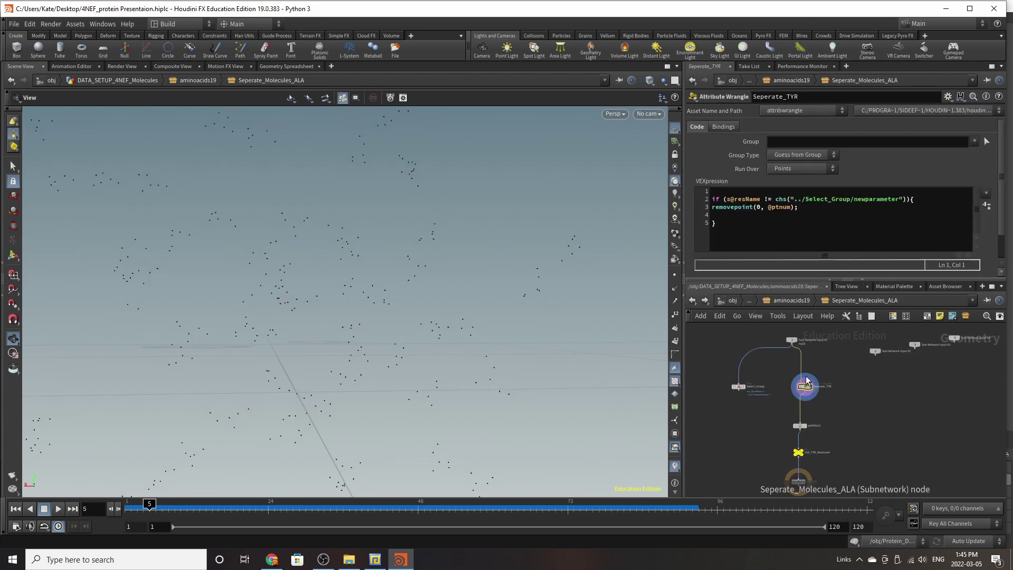
scroll(806, 386, up, 5)
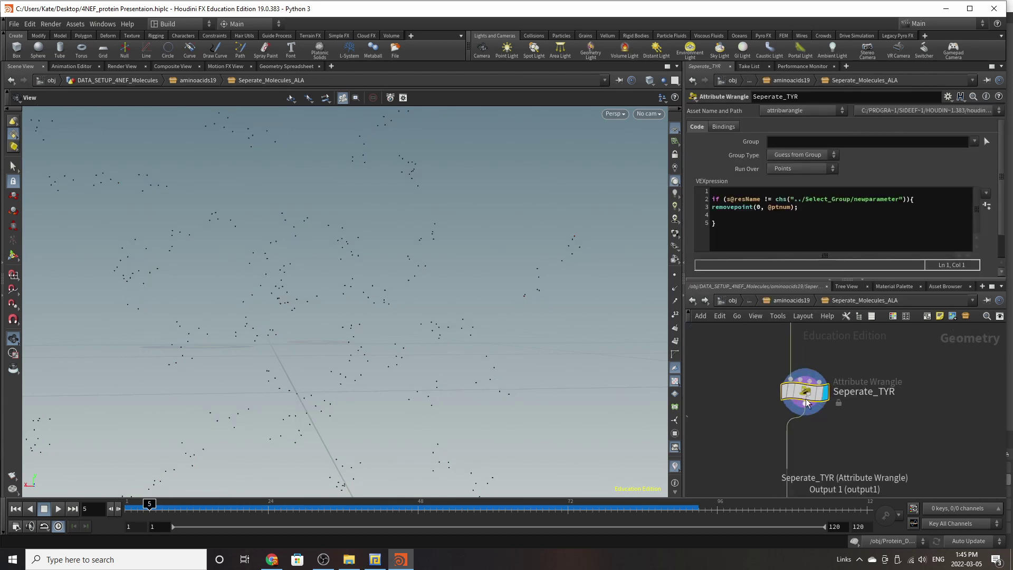
scroll(959, 433, down, 3)
scroll(844, 420, up, 3)
scroll(844, 422, down, 2)
drag(695, 406, 767, 411)
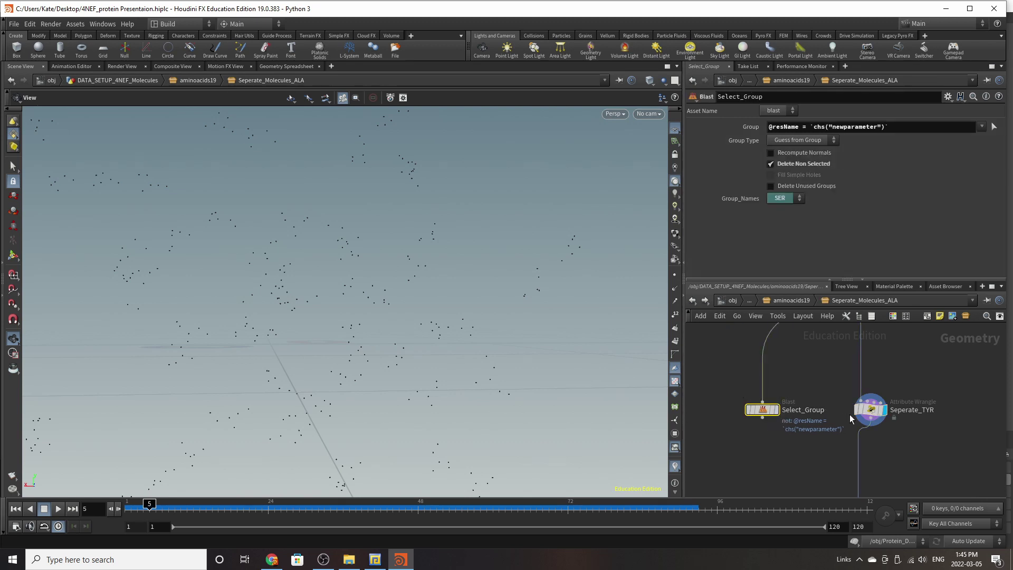
click(871, 411)
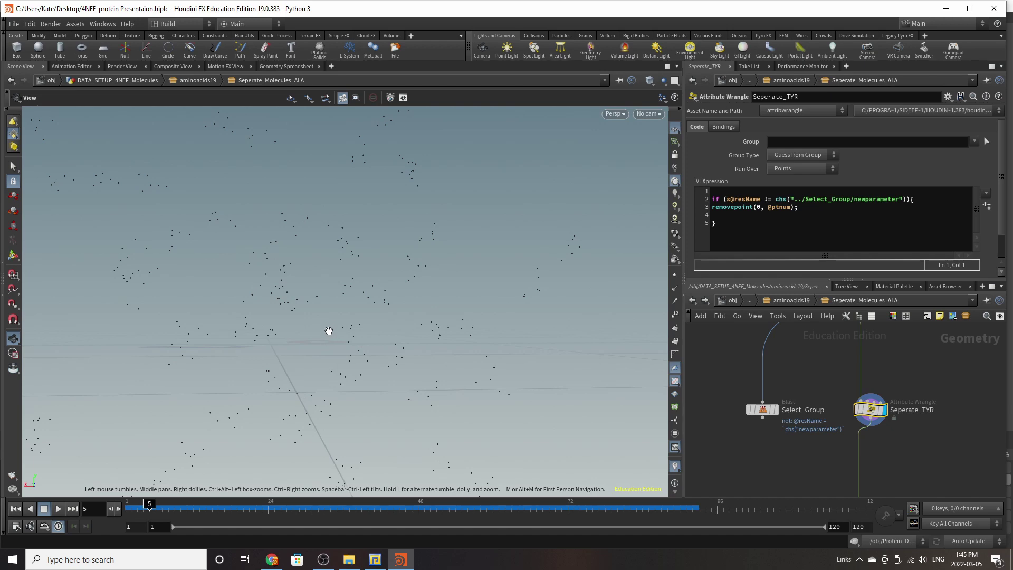
Step: Return to the object level in node-graph view and examine the whole assembled protein from another angle
click(732, 301)
click(872, 315)
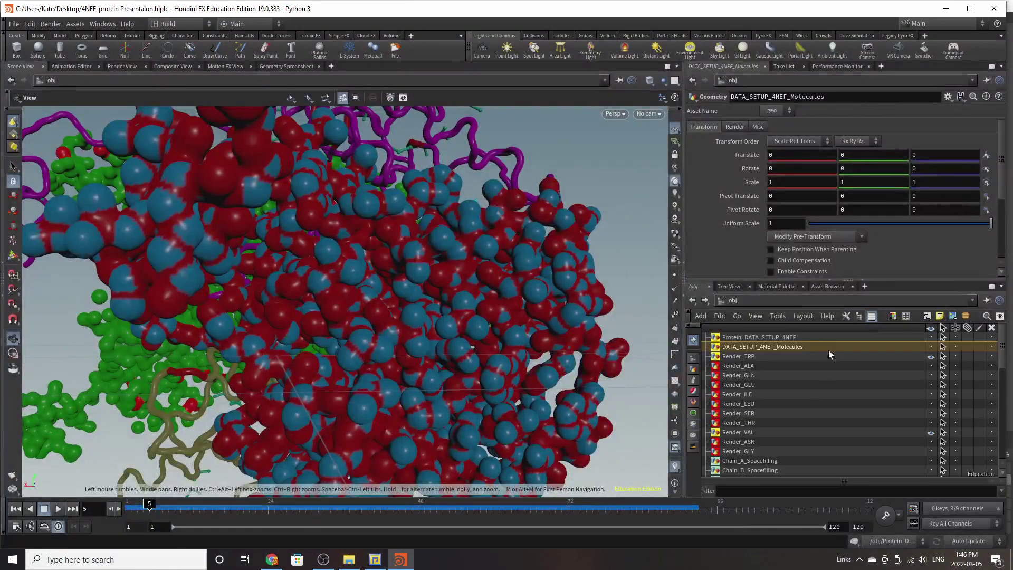
click(872, 317)
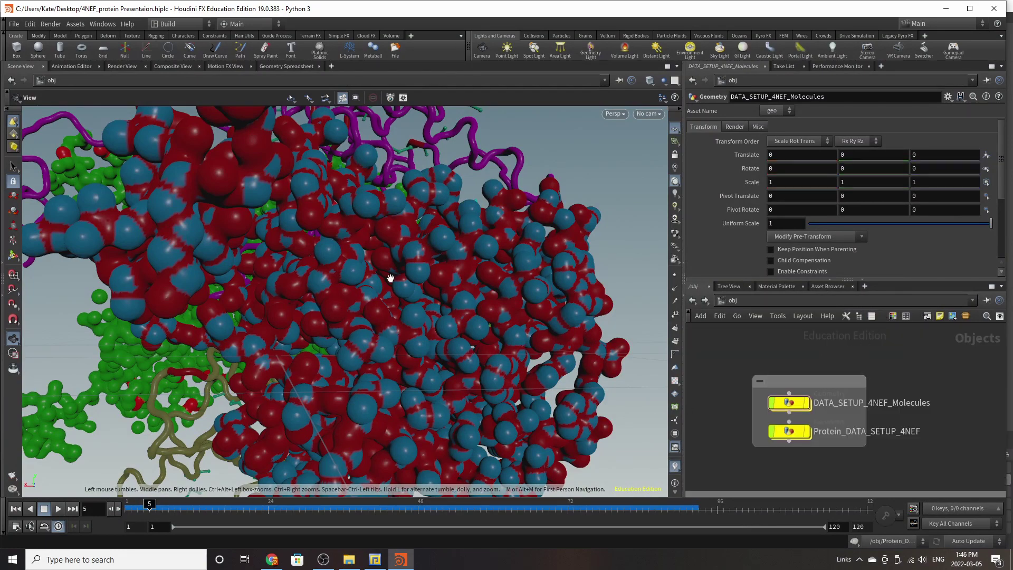
drag(390, 278, 293, 293)
scroll(294, 273, down, 5)
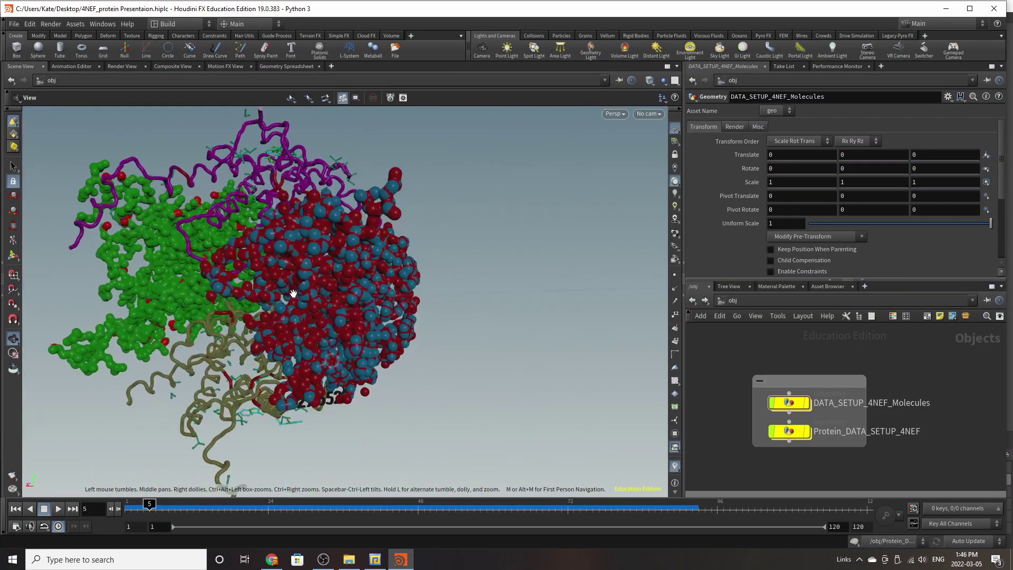
scroll(293, 294, up, 5)
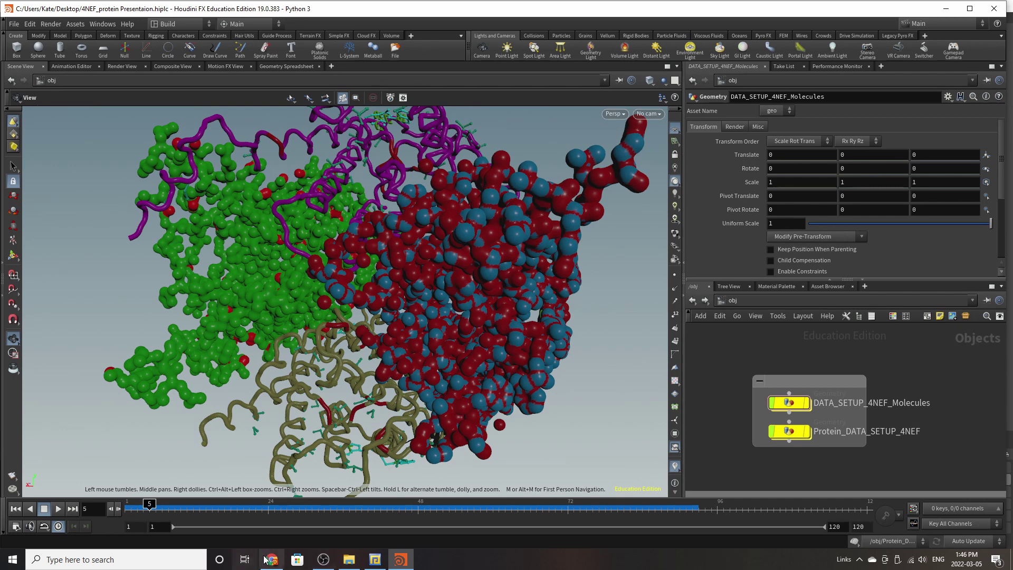
Step: Open the Protein_DATA_SETUP_4NEF network and hide the other objects in the viewport
click(790, 431)
double_click(790, 432)
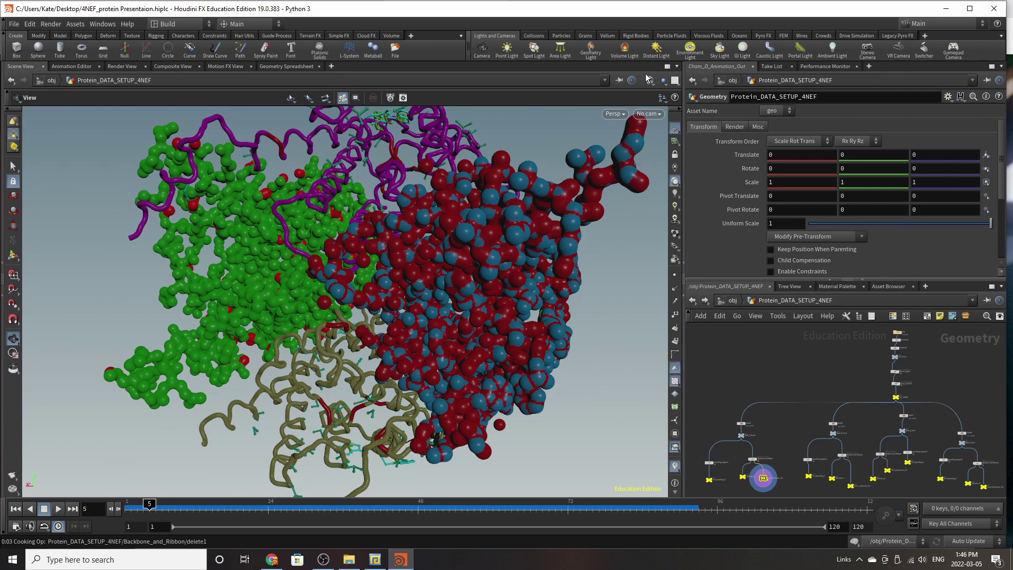
click(663, 80)
click(753, 397)
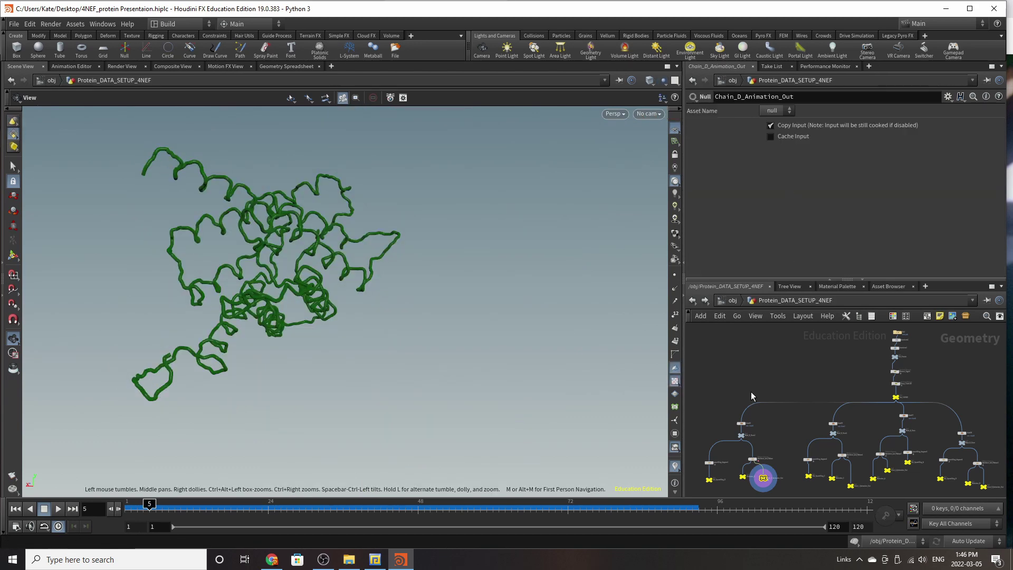
Step: Display the file1 node that loads 4nef.pdb, frame its points and view the cloud from another side
scroll(754, 397, down, 3)
scroll(817, 366, up, 6)
scroll(823, 364, up, 6)
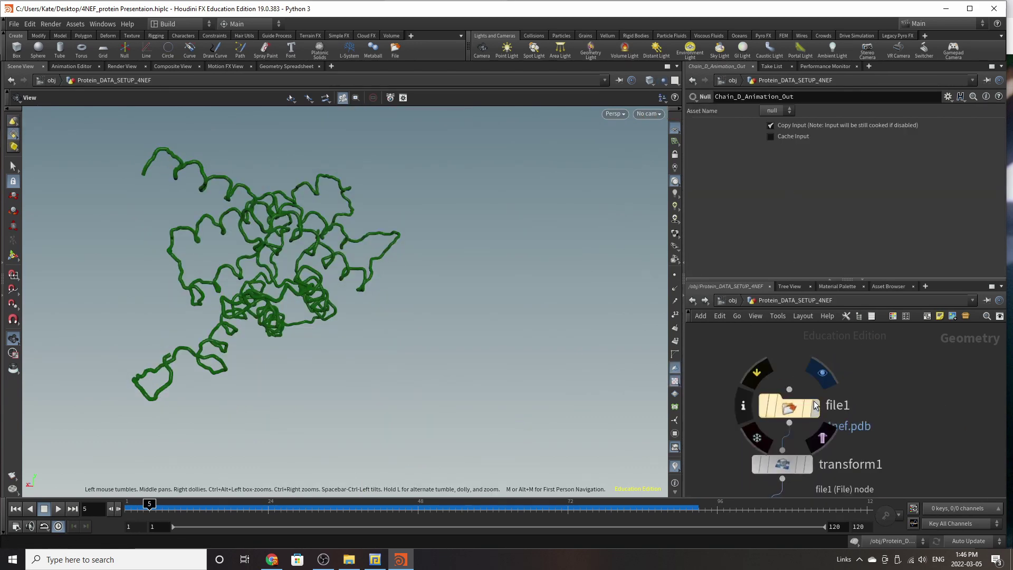
click(815, 408)
click(792, 408)
key(g)
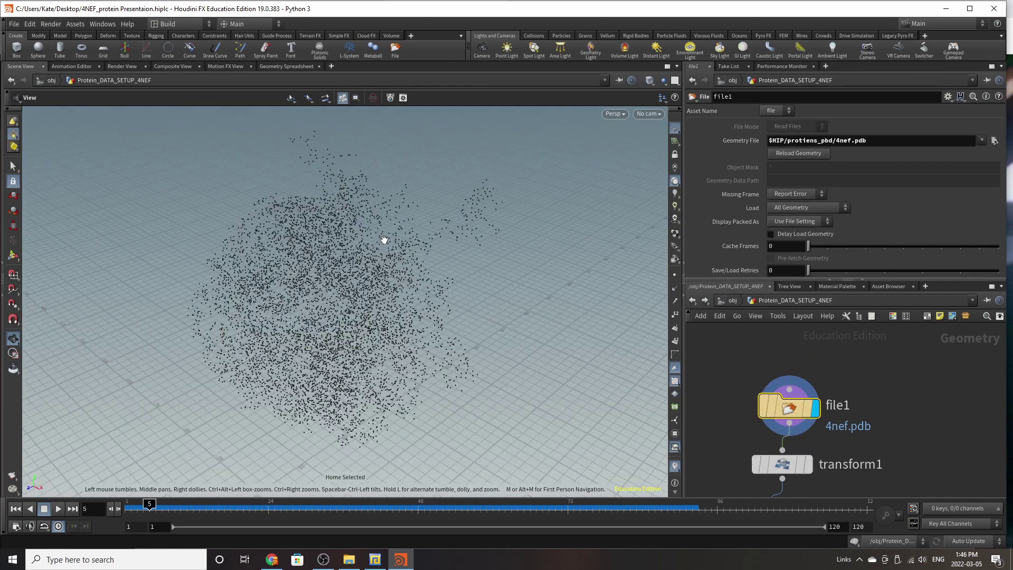
drag(384, 240, 177, 215)
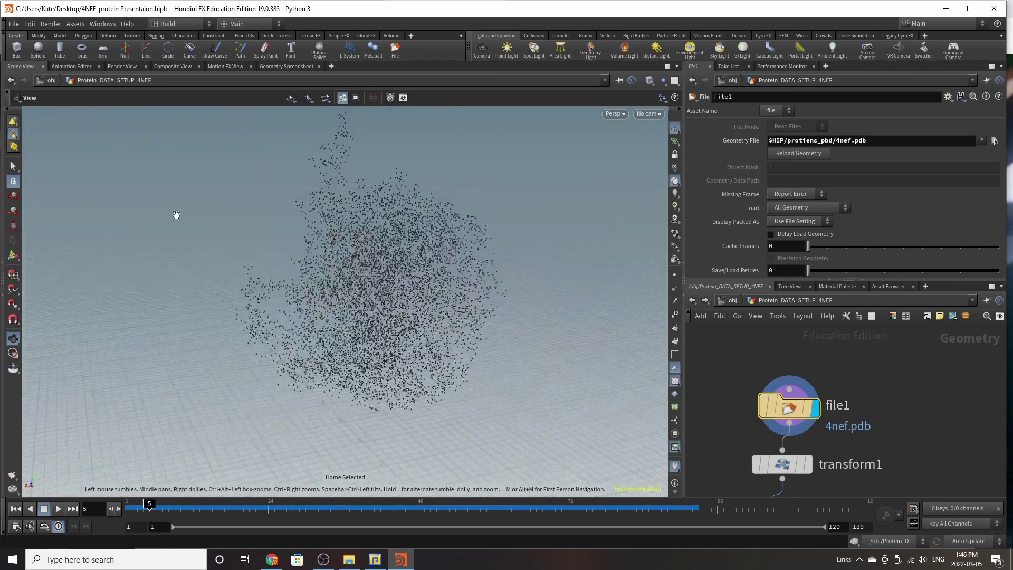
Step: Display the output of transform1 and then transform3, checking how each one repositions the protein points
scroll(810, 432, down, 3)
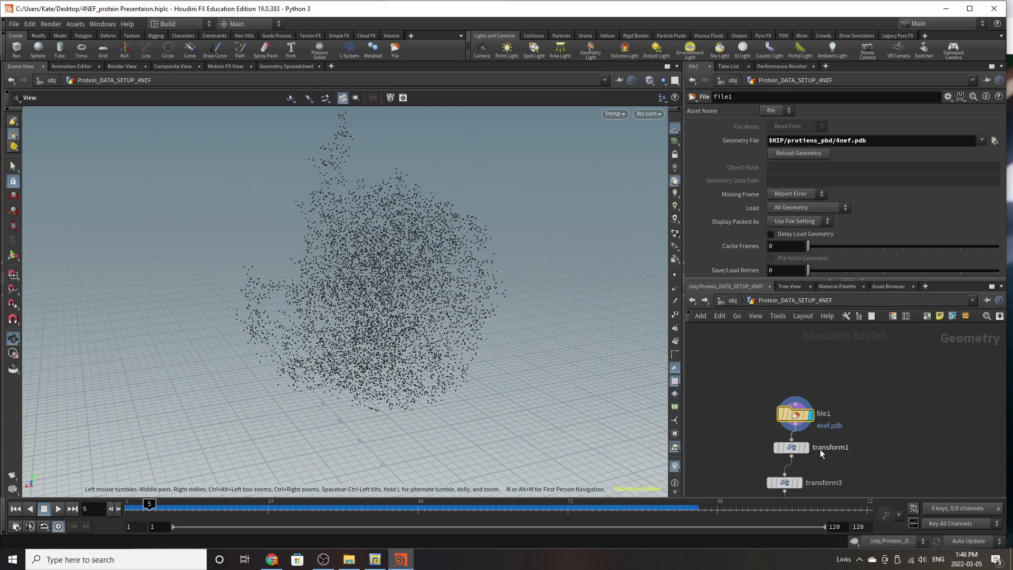
click(804, 448)
click(808, 449)
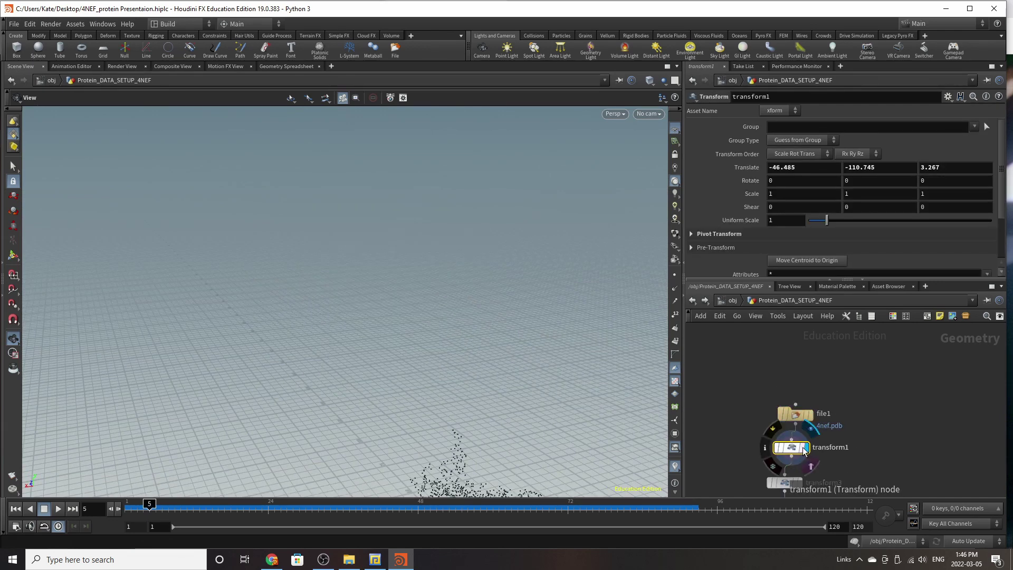
key(g)
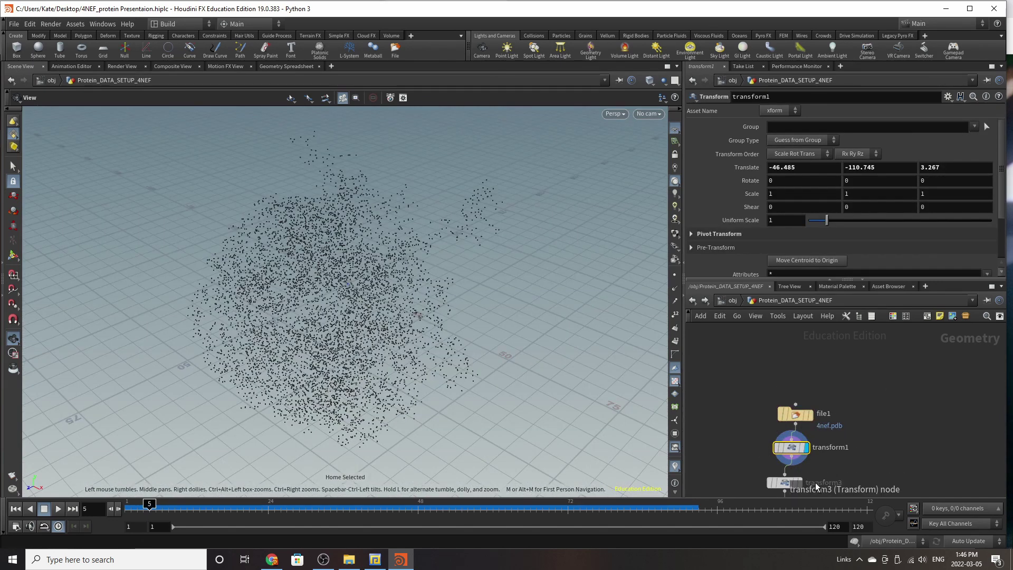
click(787, 483)
click(805, 483)
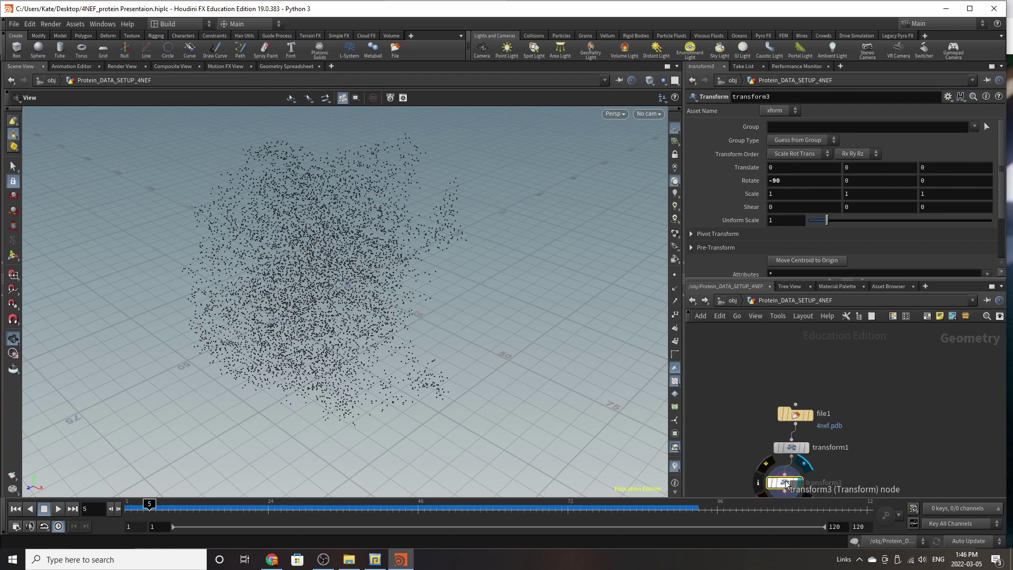
drag(375, 359, 305, 338)
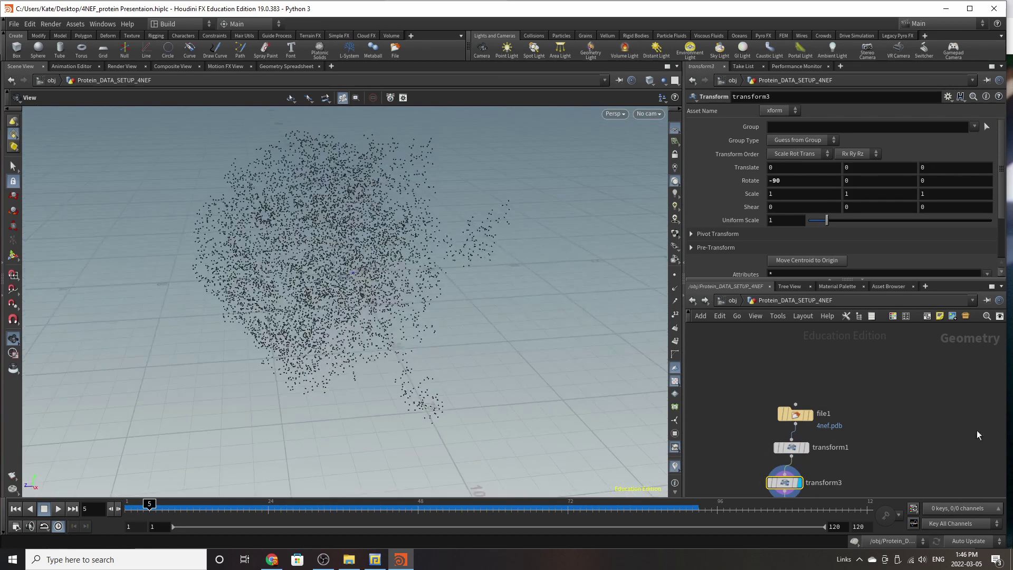
Step: Display the Out_Protein null and then the Remove_Sugars wrangle, reviewing the code that removes the NAG points
scroll(977, 430, down, 6)
scroll(785, 443, up, 3)
scroll(786, 443, up, 3)
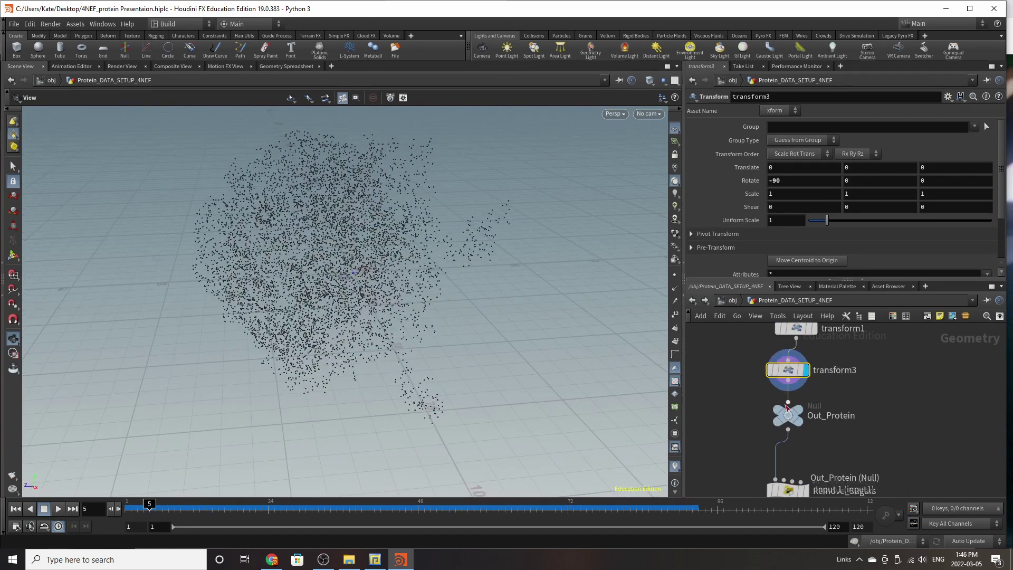
click(794, 424)
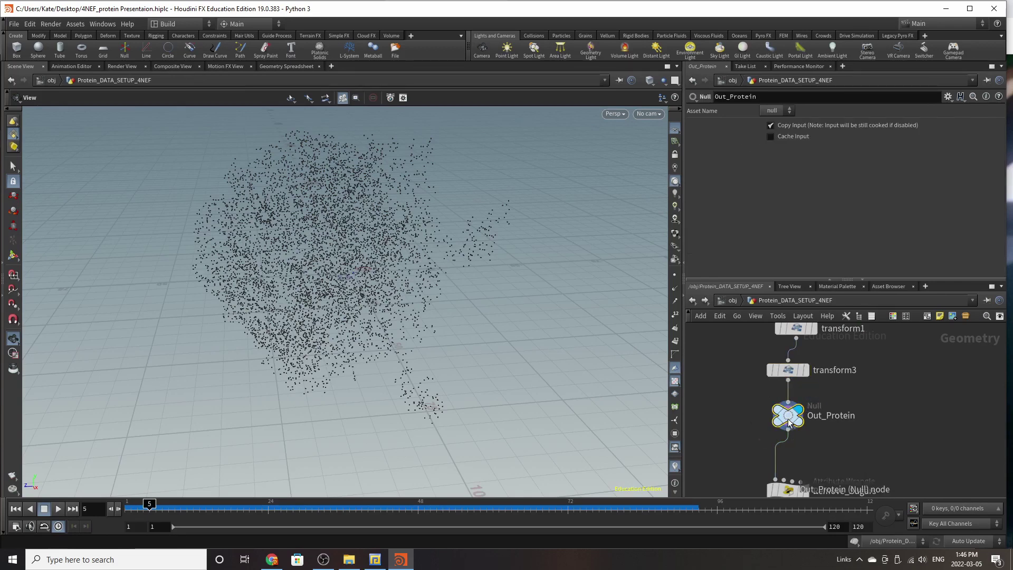
scroll(770, 460, down, 2)
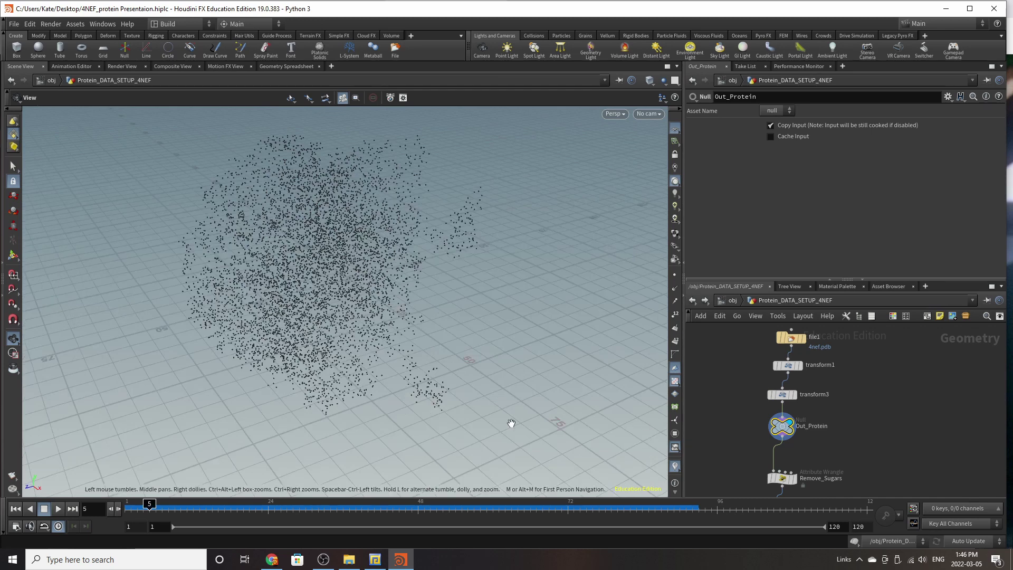
scroll(827, 424, down, 3)
scroll(827, 423, up, 5)
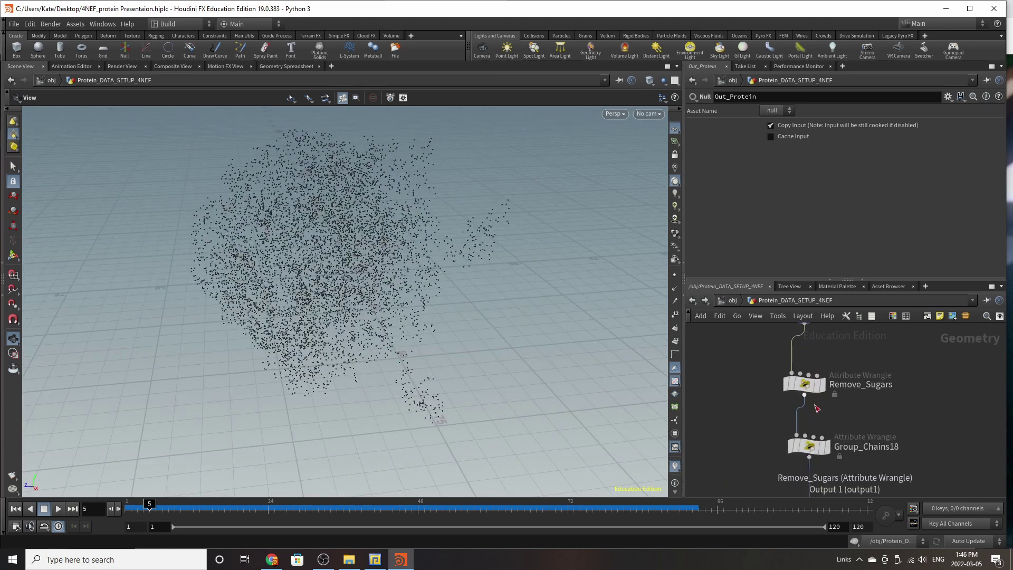
click(821, 387)
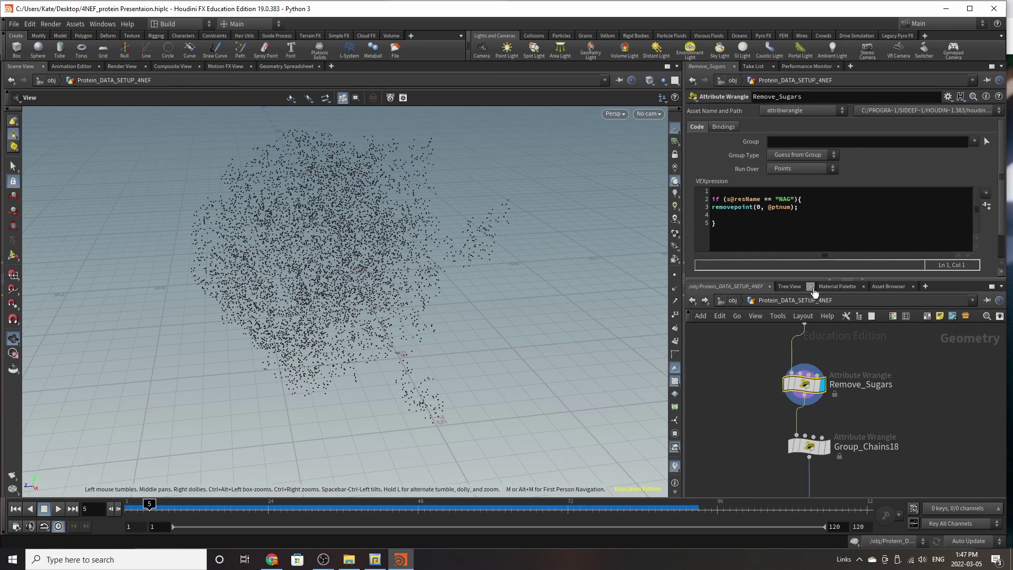
Step: Display the Group_Chains18 wrangle and check its chainID attribute in the Geometry Spreadsheet before returning to the 3D view
click(811, 453)
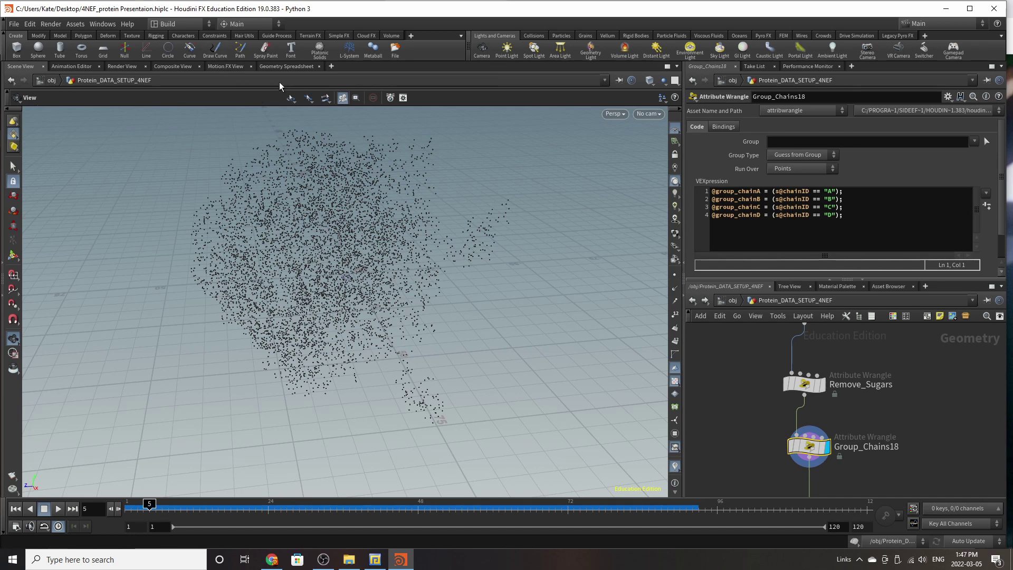
click(282, 66)
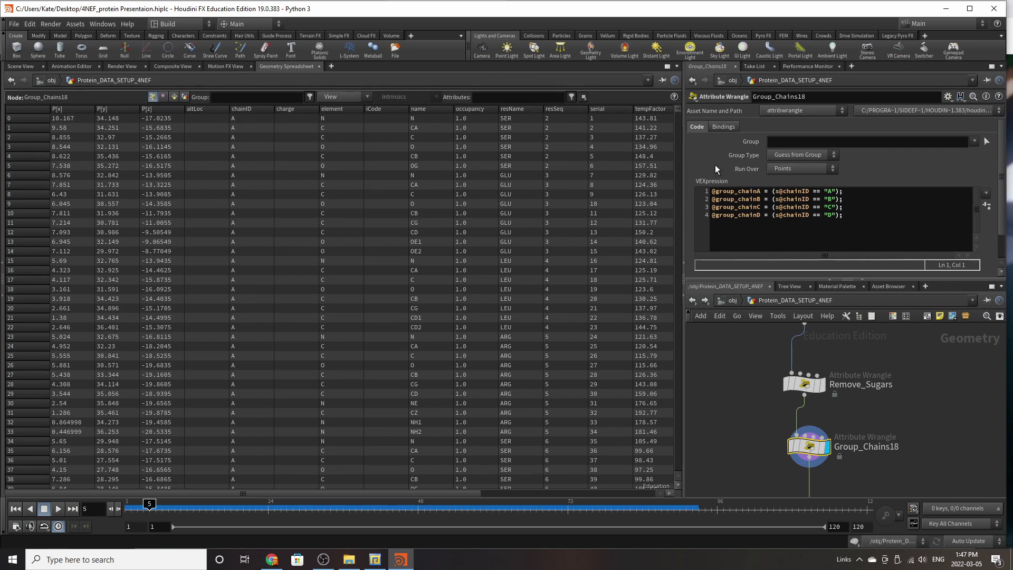
click(30, 69)
Step: Look over the chain branches below Group_Chains18 and display the blast40 node that isolates chainD
scroll(815, 390, down, 5)
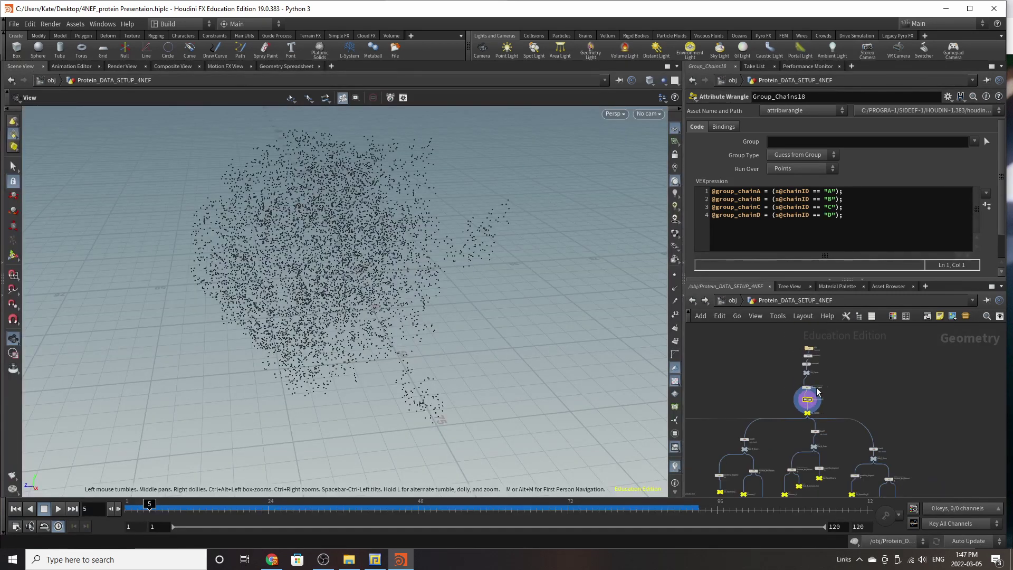
scroll(808, 414, up, 5)
scroll(874, 353, down, 5)
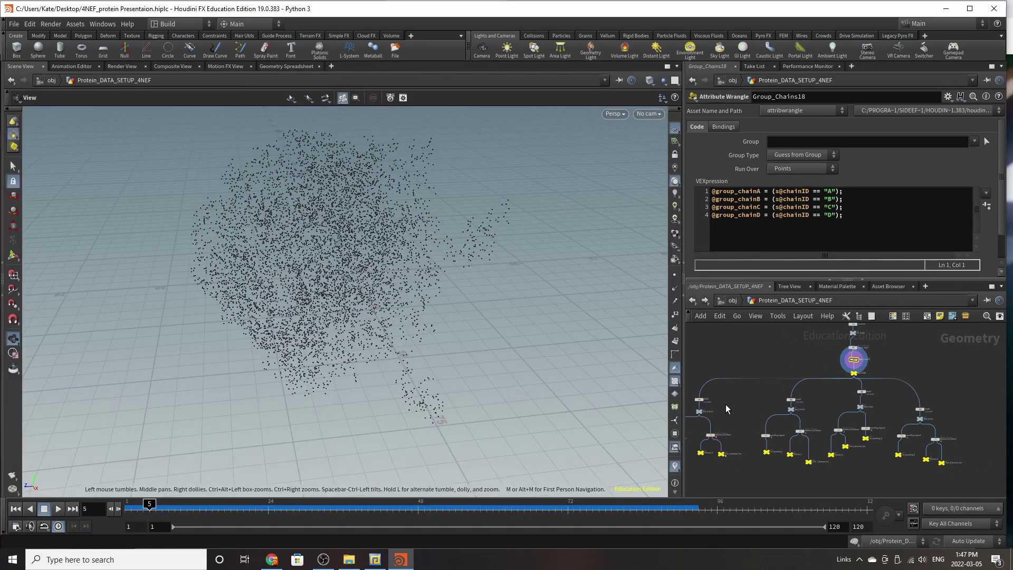
scroll(727, 404, up, 5)
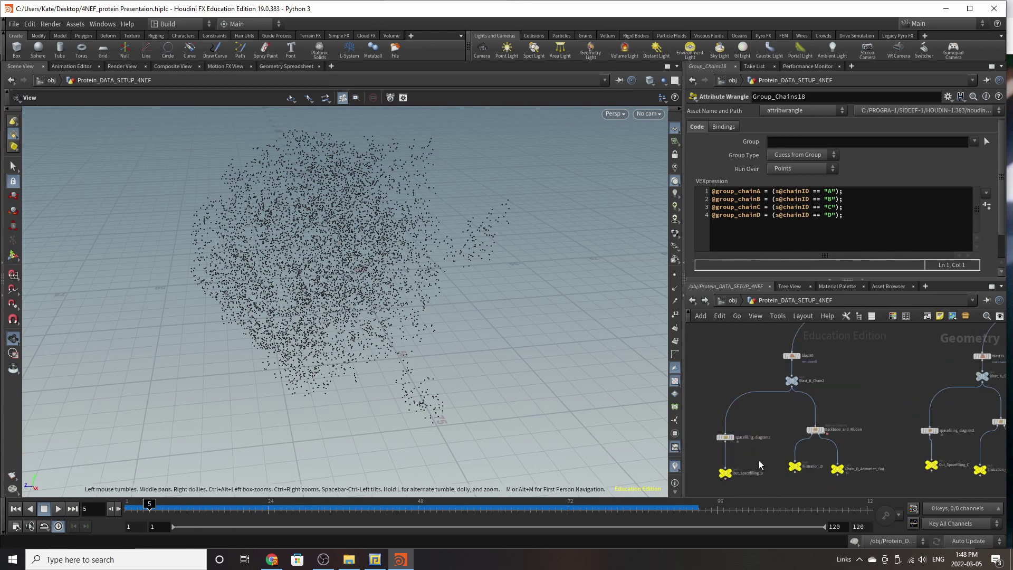
scroll(766, 462, up, 3)
scroll(786, 467, down, 3)
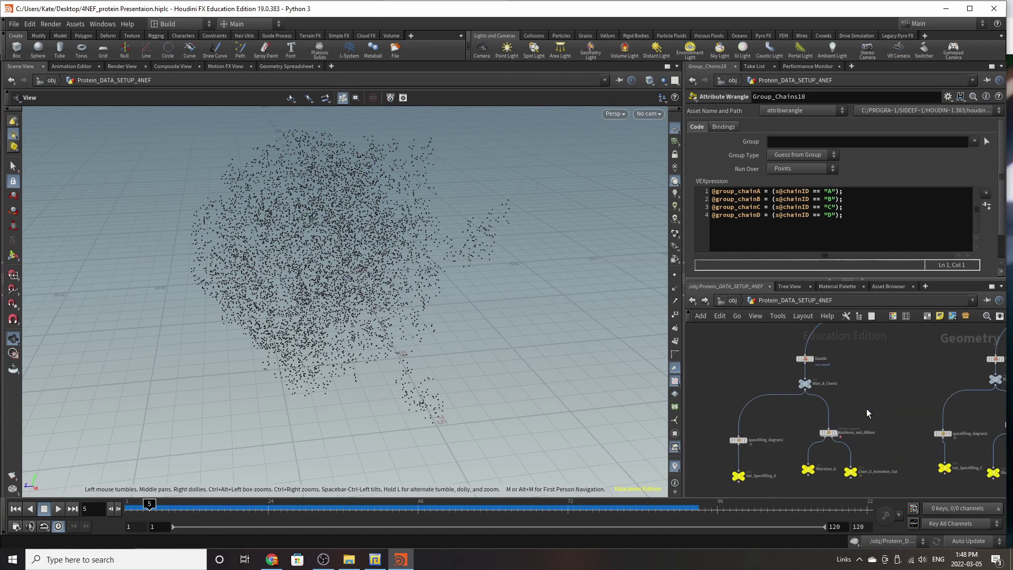
scroll(765, 428, up, 5)
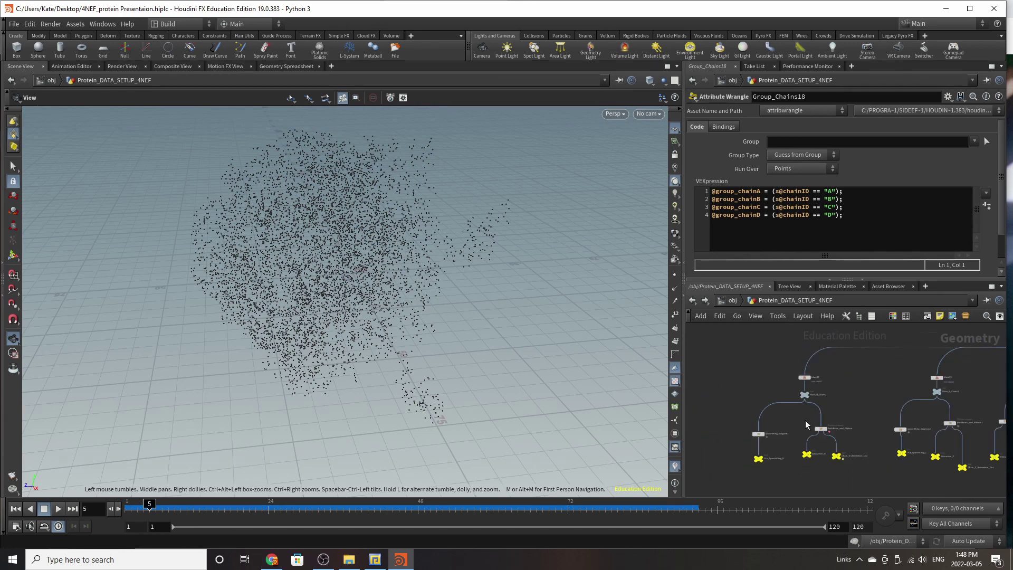
click(801, 407)
click(782, 407)
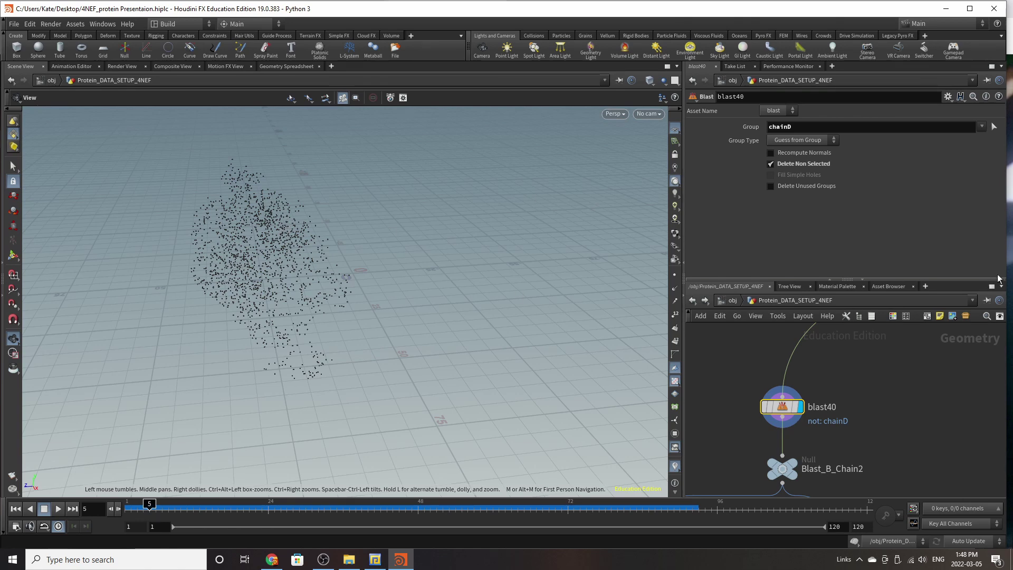
Step: Switch Delete Non Selected off and back on in blast40 to compare the remaining chains with chain D alone
click(806, 166)
click(806, 167)
click(807, 167)
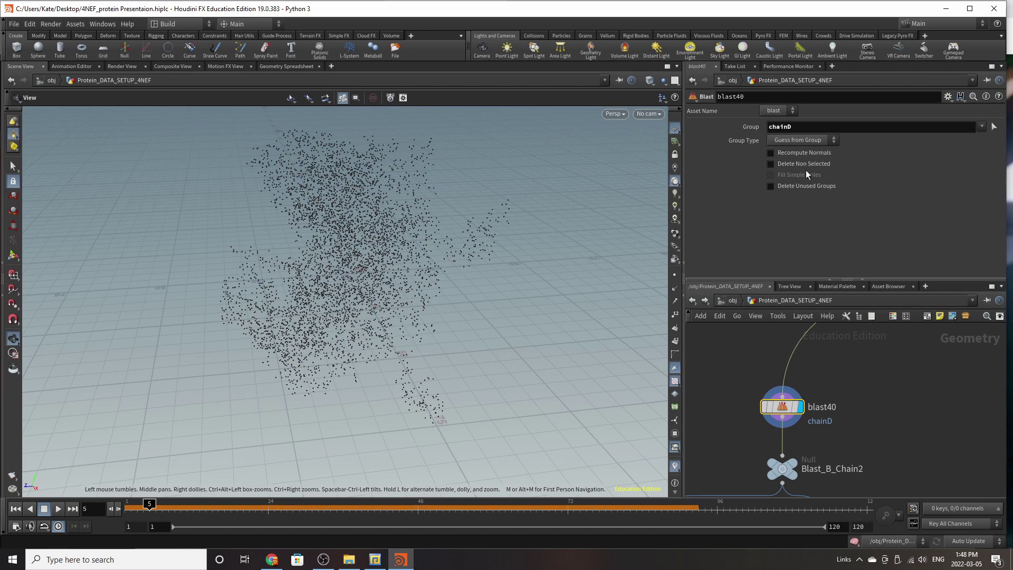
click(803, 164)
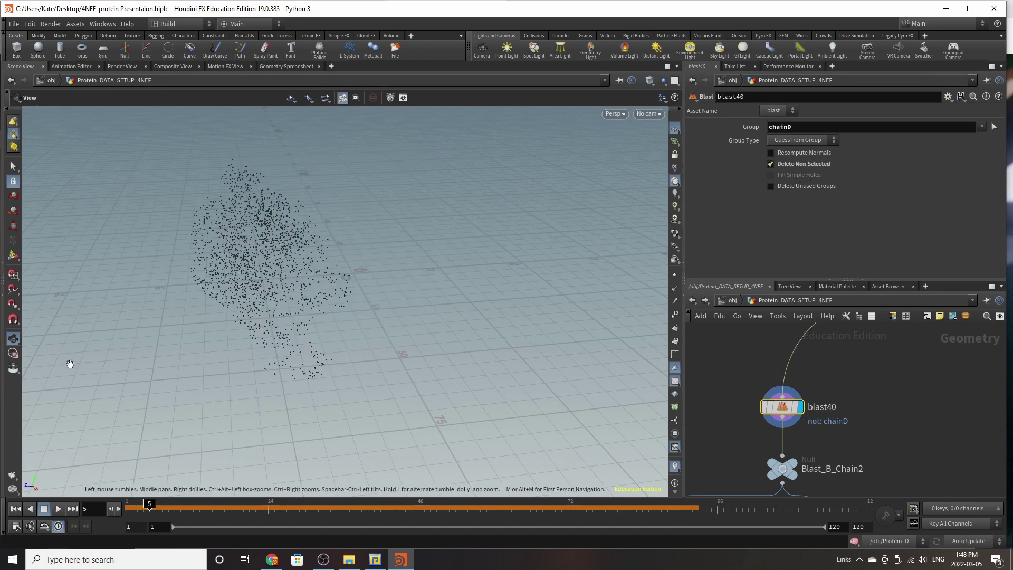
scroll(783, 359, down, 5)
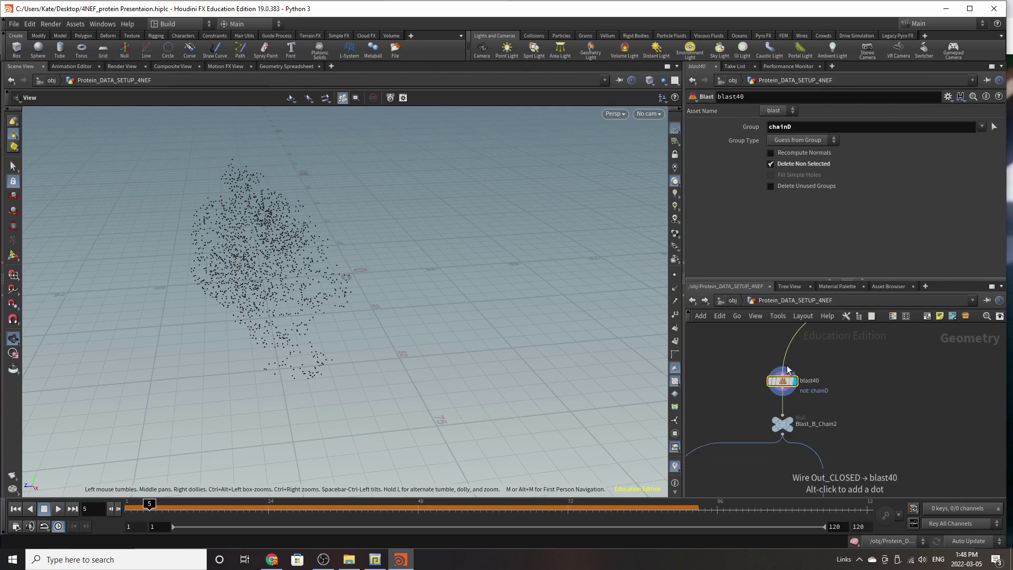
Step: Display the Out_Spacefilling_D null below spacefilling_diagram1 and examine chain D's space-filling model up close
scroll(726, 454, up, 5)
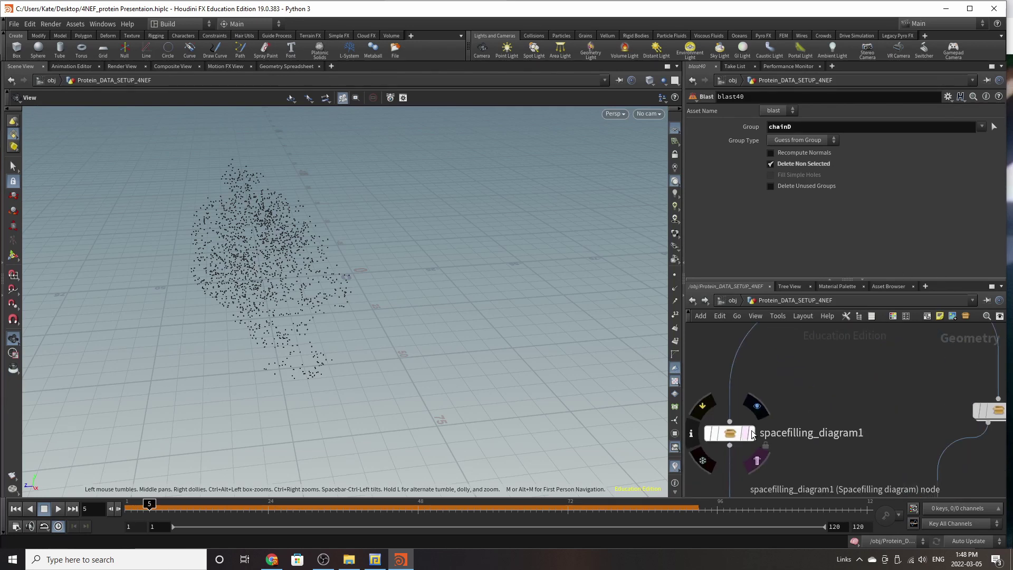
scroll(739, 438, down, 3)
scroll(768, 480, up, 4)
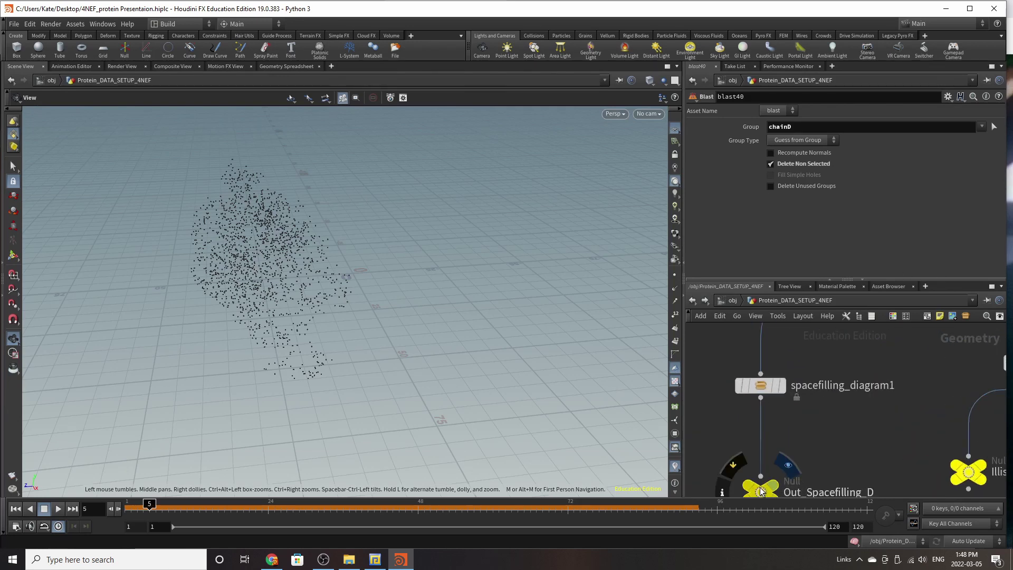
click(772, 492)
drag(335, 215, 249, 199)
right_drag(289, 190, 491, 160)
drag(491, 160, 407, 232)
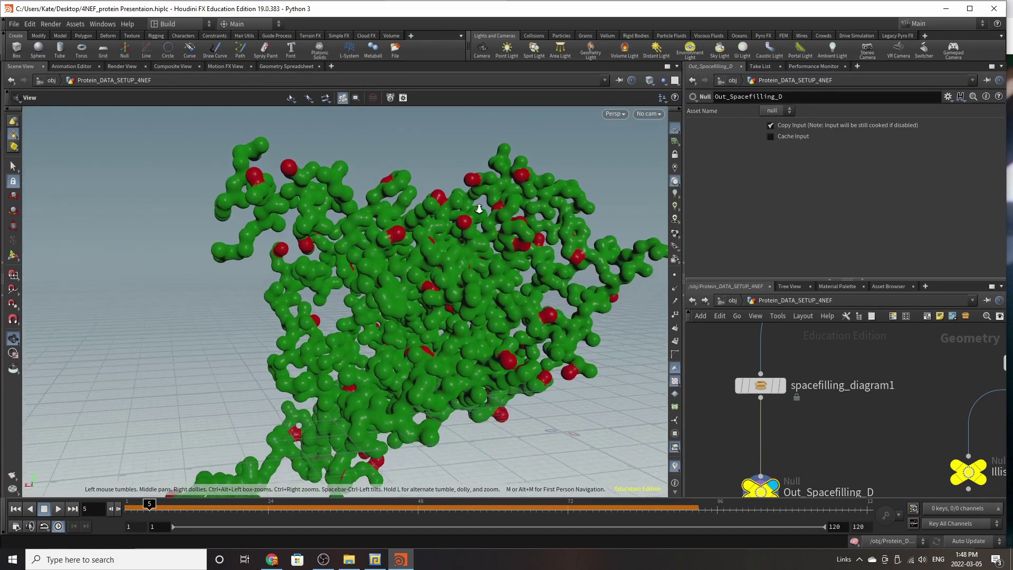
right_drag(408, 233, 618, 170)
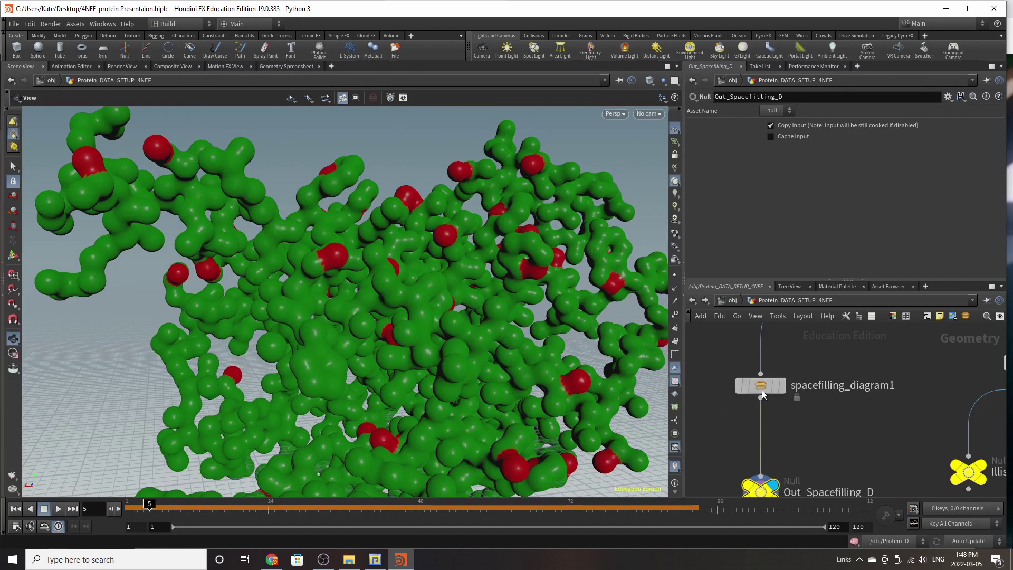
Step: In spacefilling_diagram1's Element_Visualizer settings, turn off Element_Position_On and check the Elements choices, keeping N
click(761, 390)
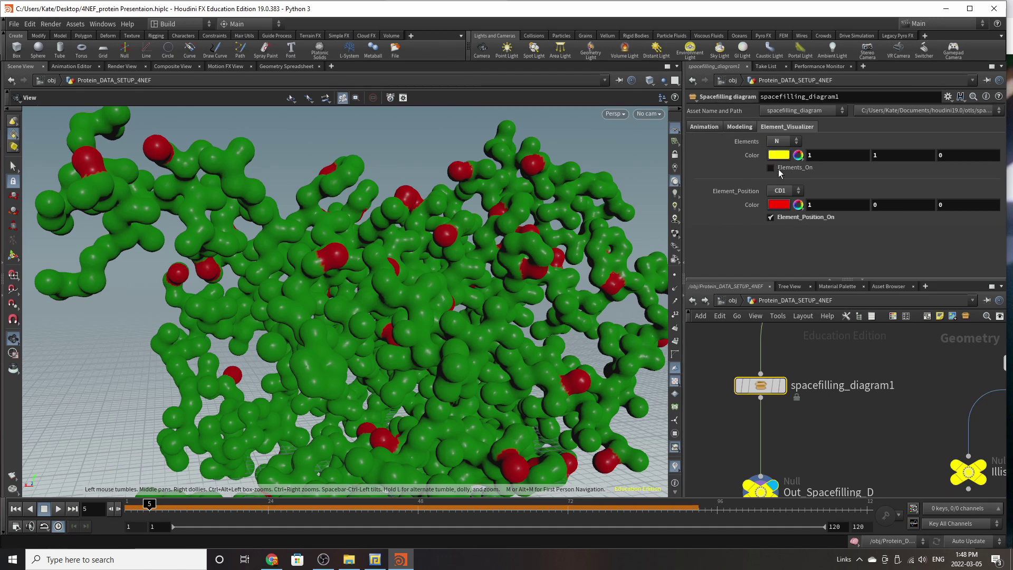
click(786, 217)
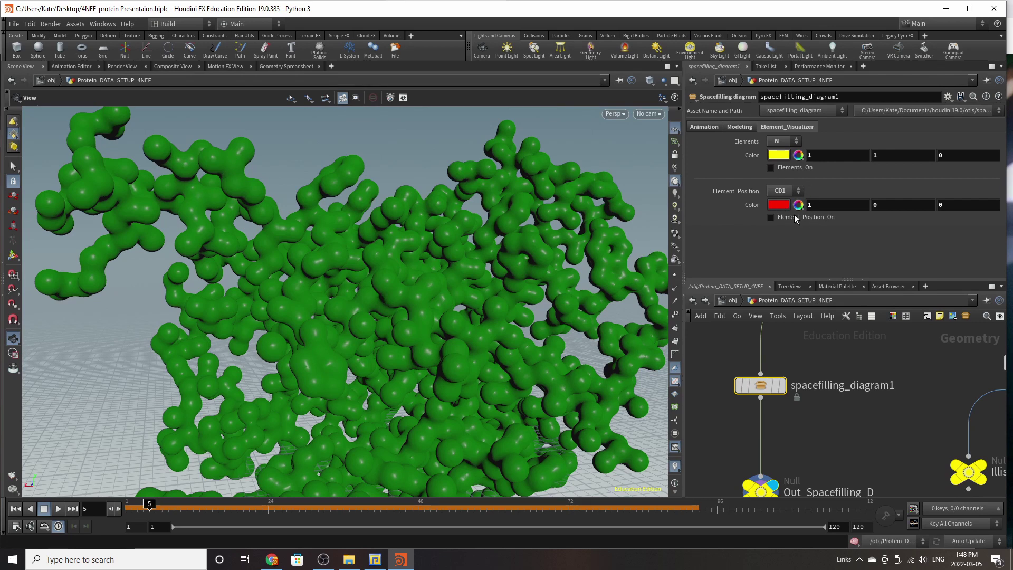
click(781, 141)
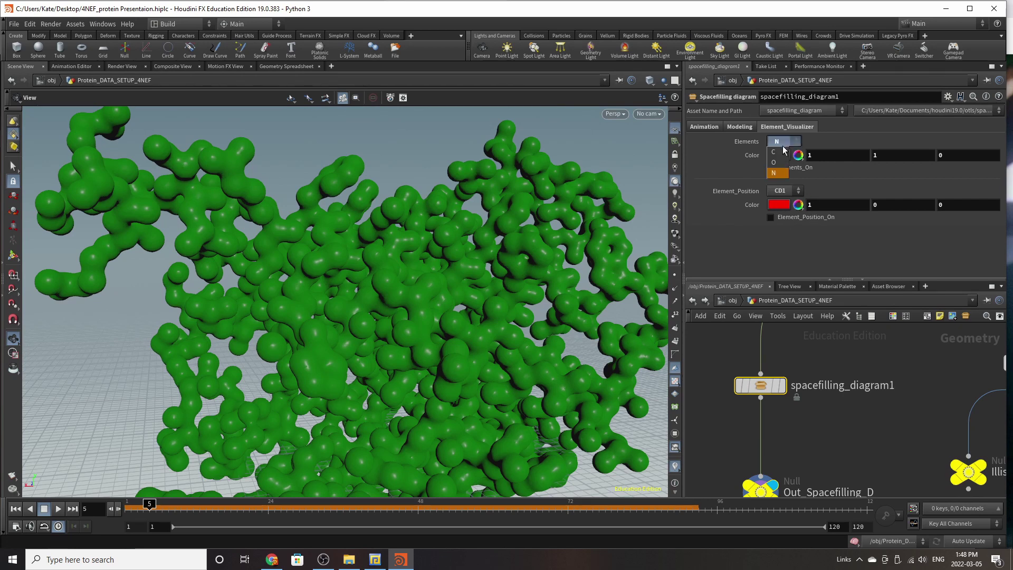
click(795, 142)
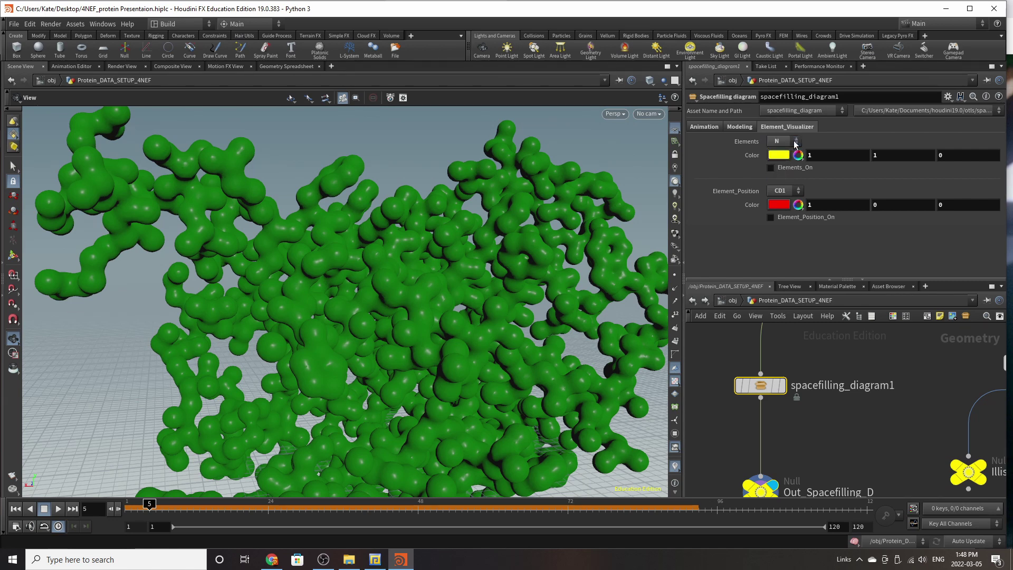
Step: Toggle Elements_On on and off to compare the model with and without the yellow N atom highlighting
click(770, 168)
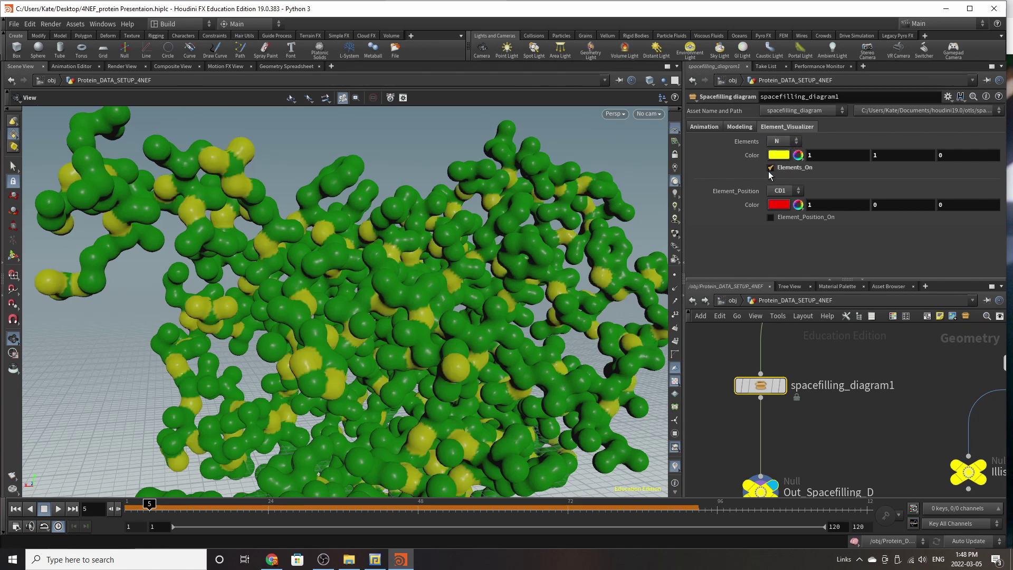
click(770, 169)
click(769, 168)
click(768, 169)
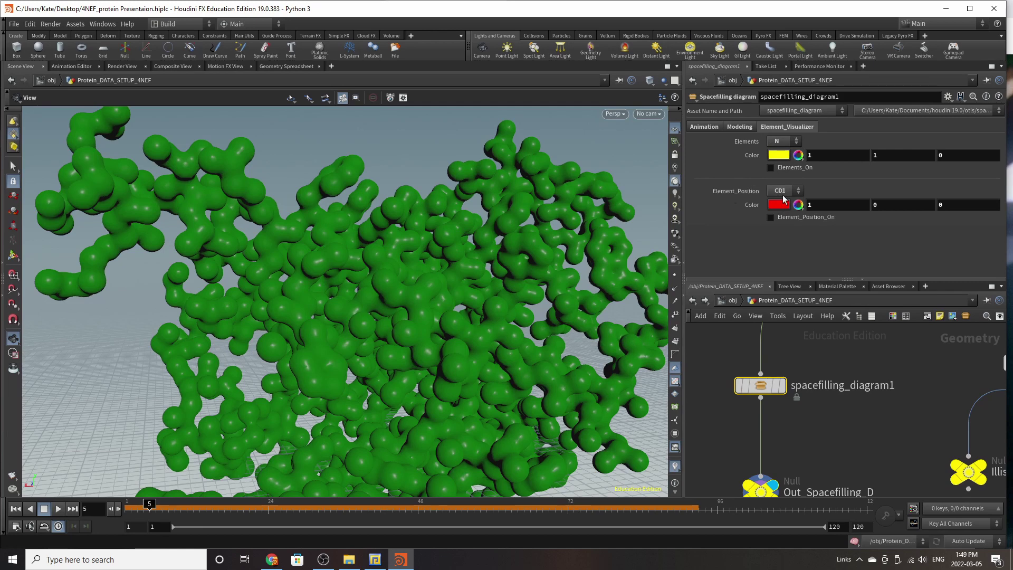
Step: In the modeling settings, try Point Radius Scale values of 0.556 and 1.083, then settle on 0.872 and inspect the surface
click(751, 128)
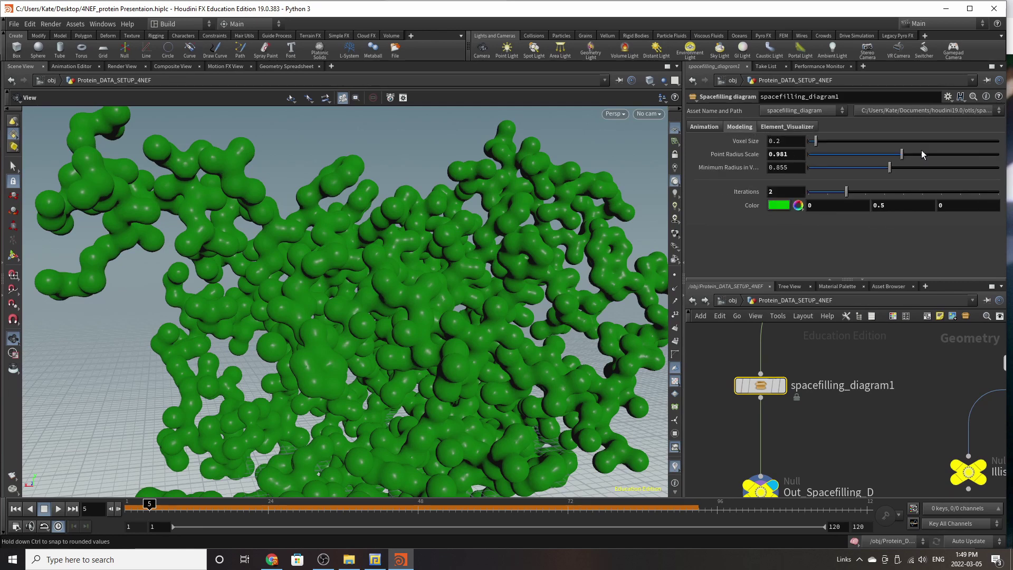
click(861, 154)
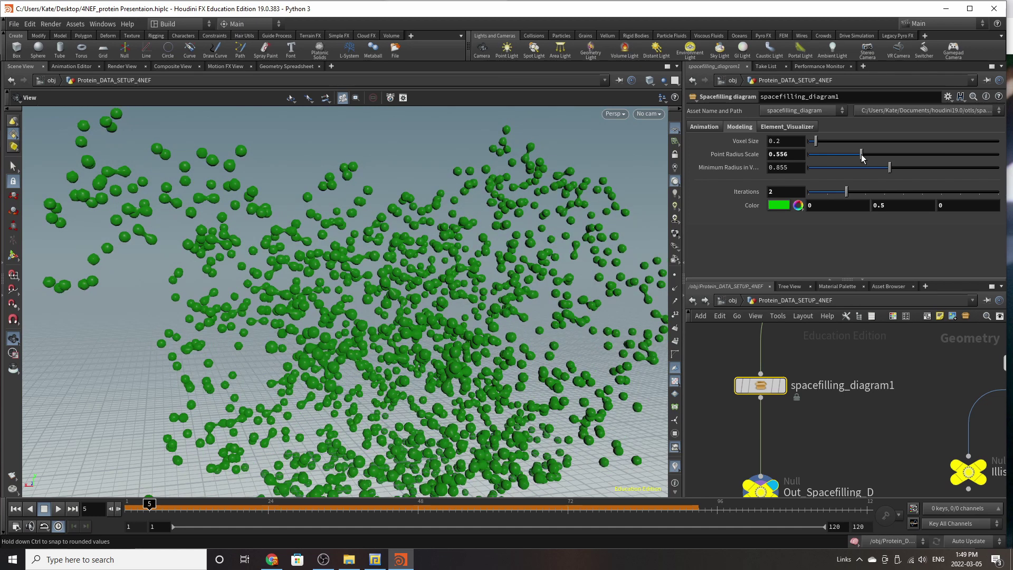
click(912, 157)
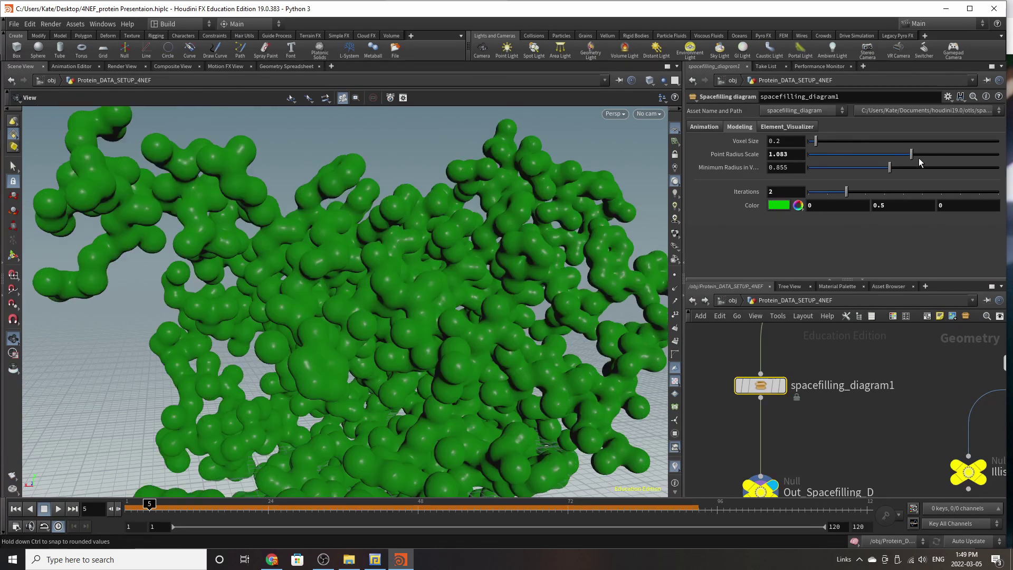
click(892, 157)
drag(614, 260, 503, 239)
scroll(503, 239, up, 5)
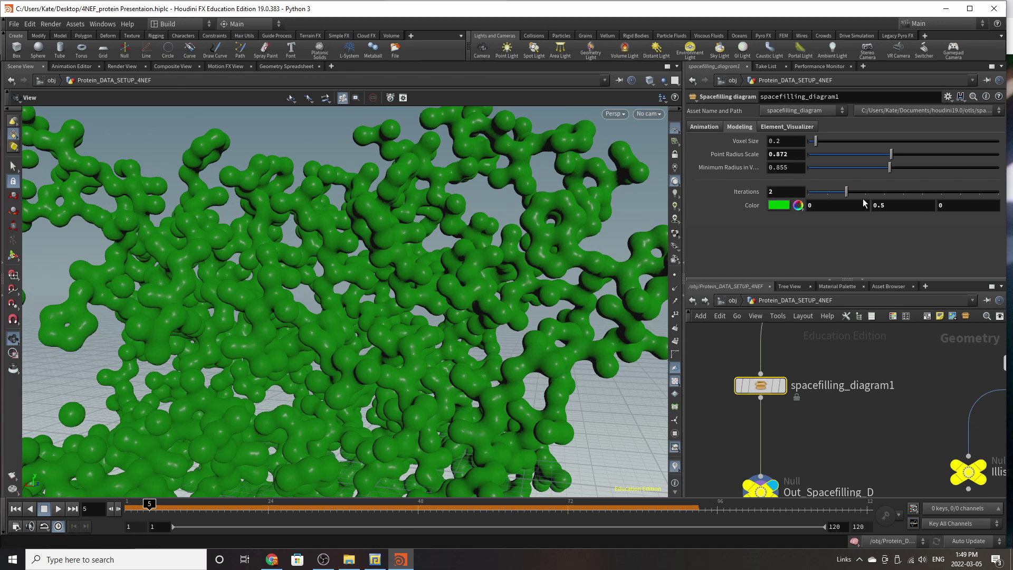
Step: Set Iterations to 1 and open the Color Editor for the model's green, closing it without changing the color
drag(846, 191, 827, 192)
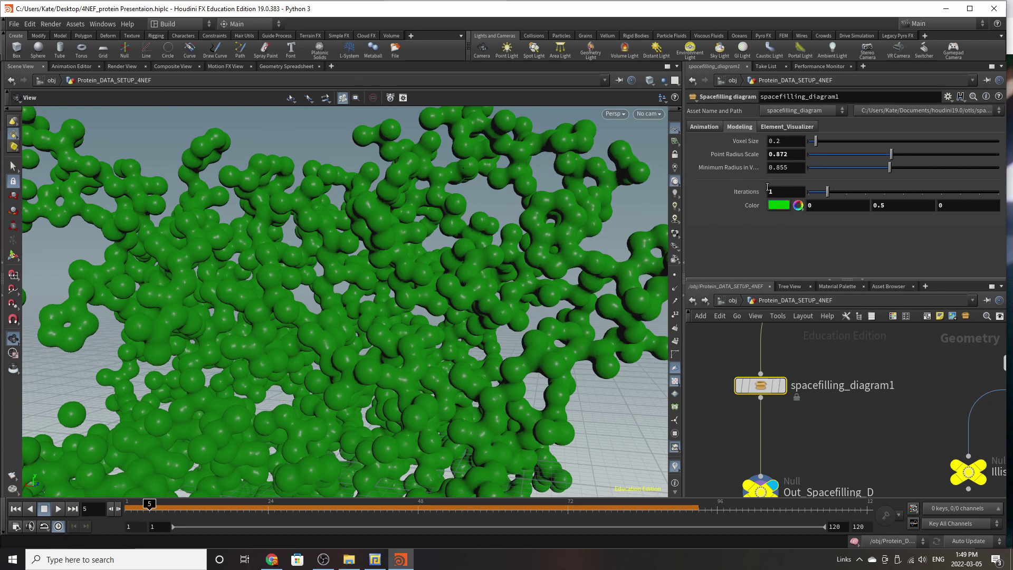
click(775, 209)
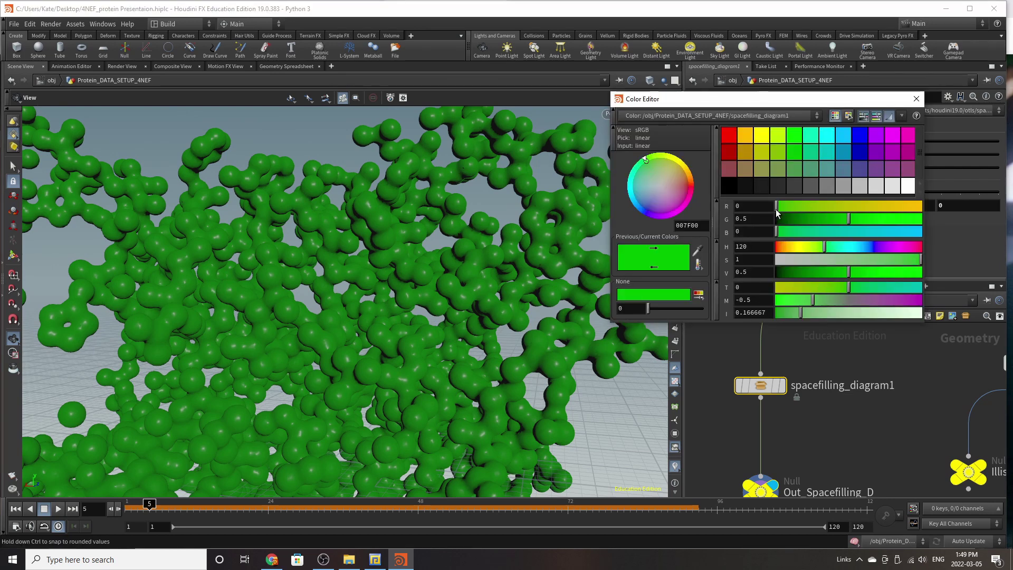
drag(830, 206, 654, 221)
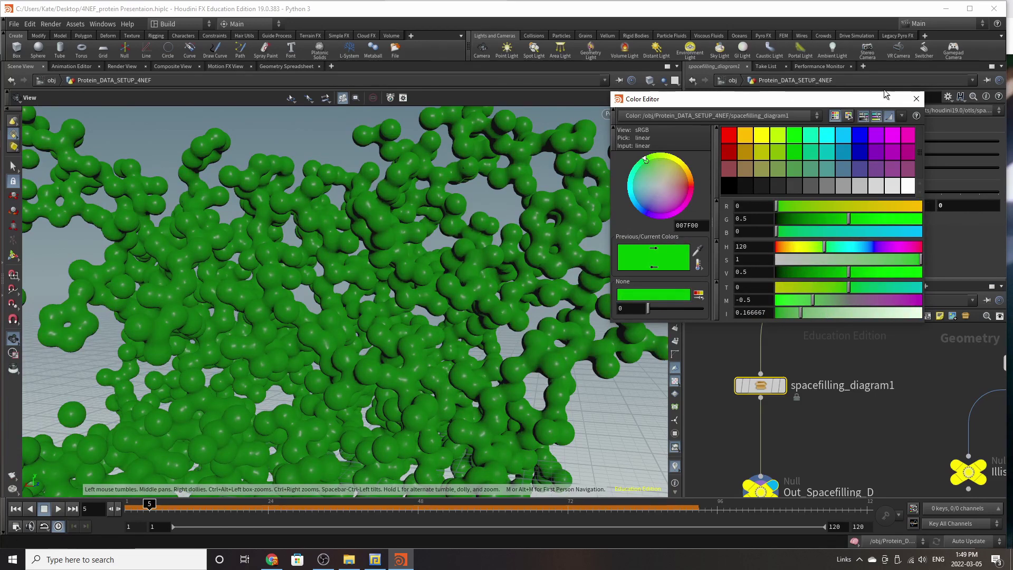
click(917, 99)
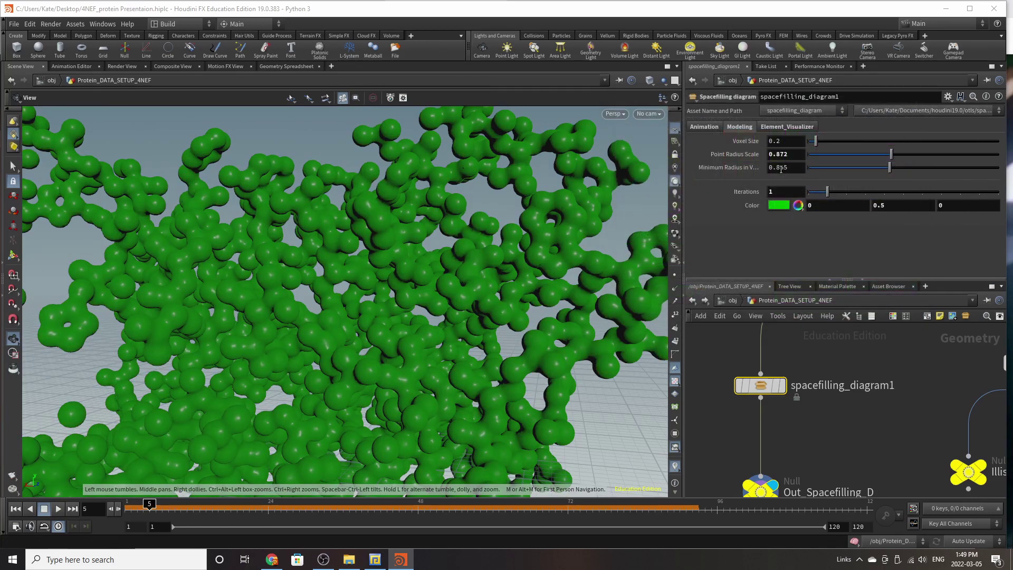
Step: Try a Voxel Size of 0.63 on the space-filling model and return it to 0.2
drag(816, 141, 830, 138)
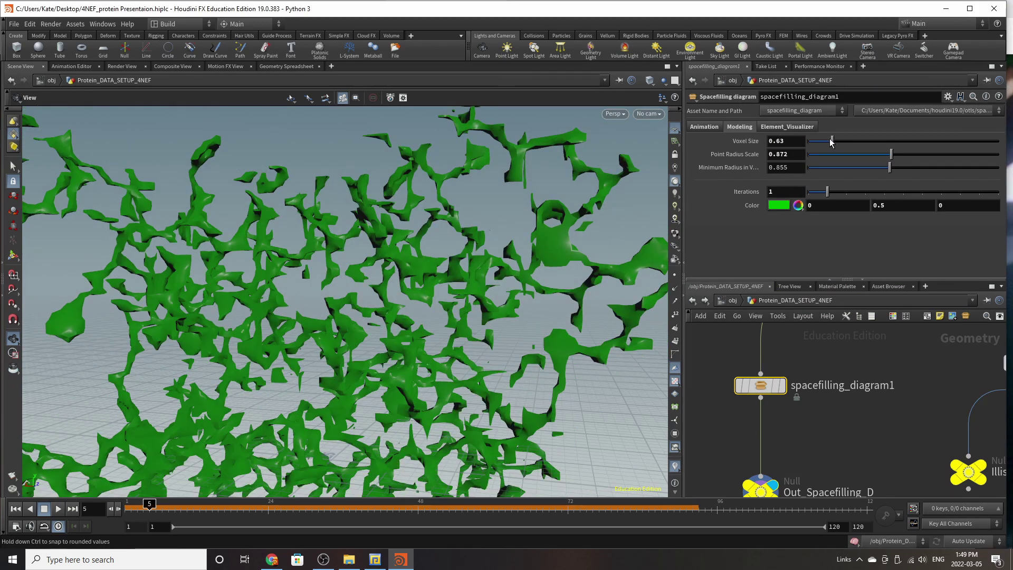
drag(829, 140, 819, 135)
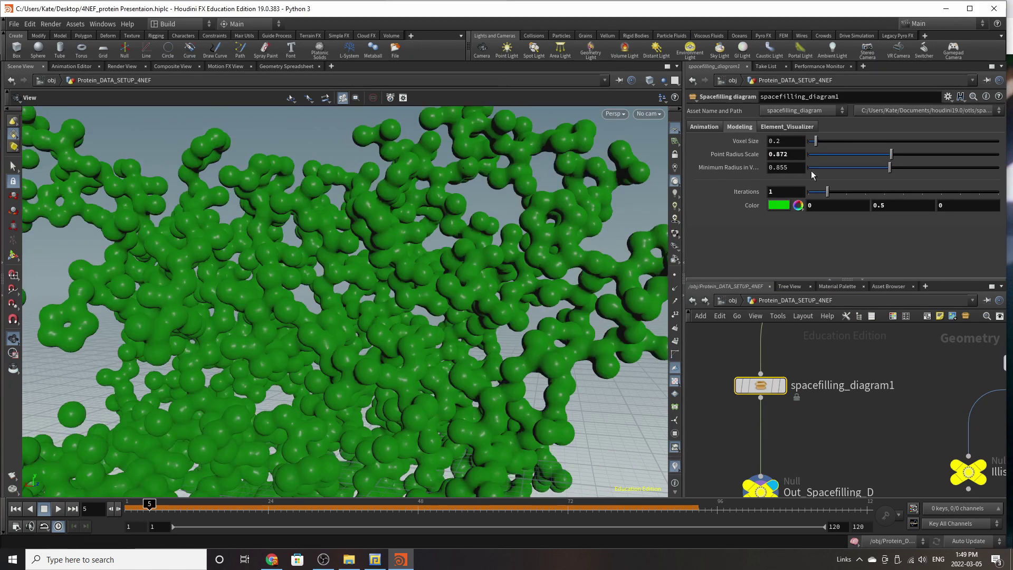
Step: In spacefilling_diagram1's animation settings, set Animation_On to 0
click(953, 401)
click(705, 127)
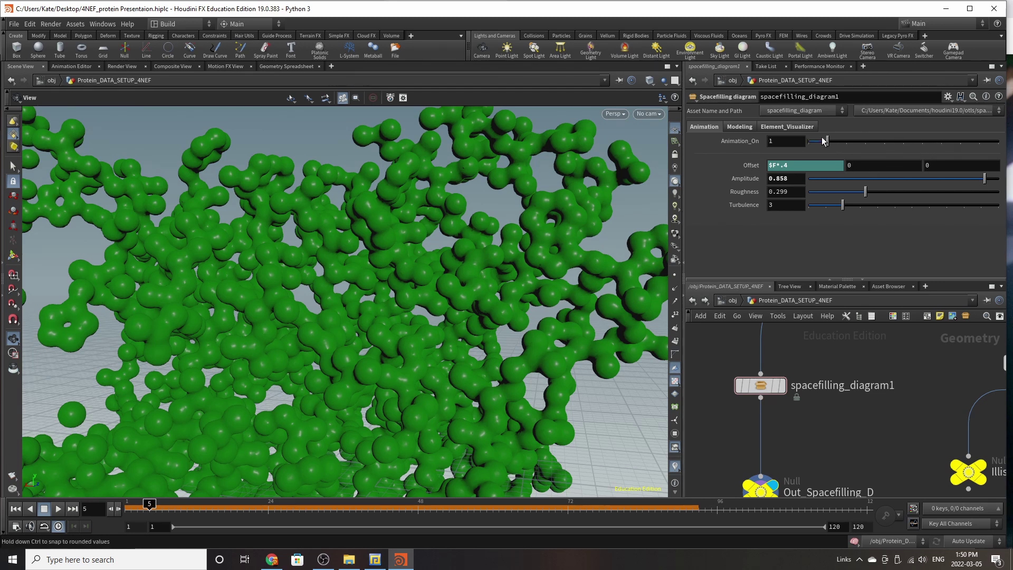
drag(823, 140, 804, 149)
Step: Go inside spacefilling_diagram1 and review the code of the Normalize_TempFactor7 wrangle
double_click(761, 385)
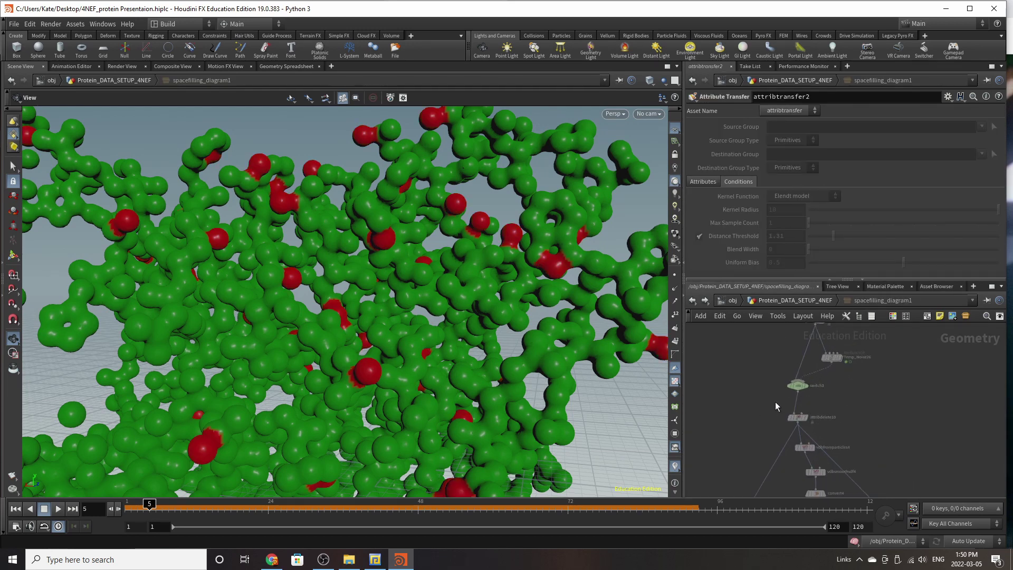
scroll(795, 405, down, 5)
scroll(815, 379, up, 5)
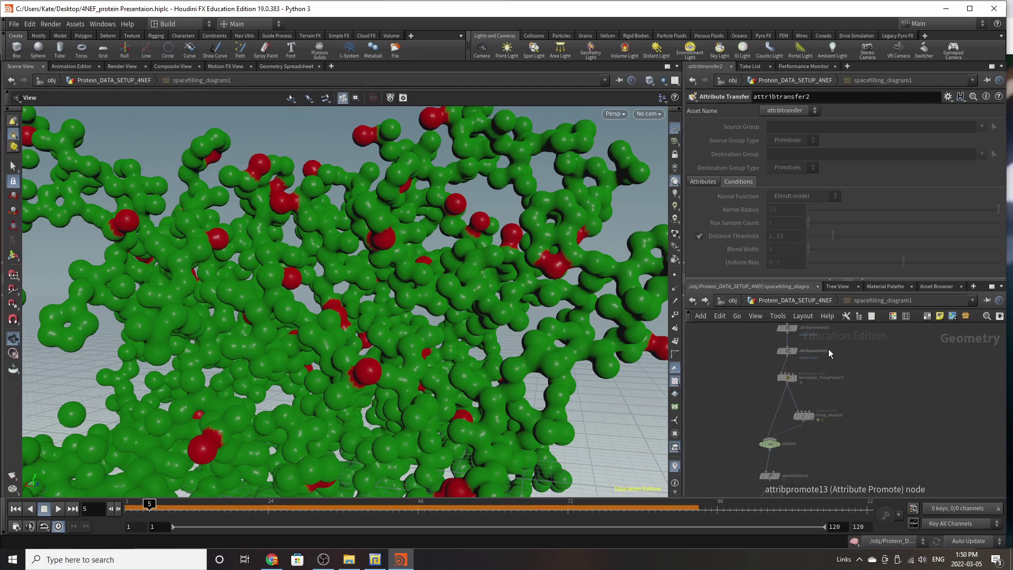
scroll(807, 363, up, 3)
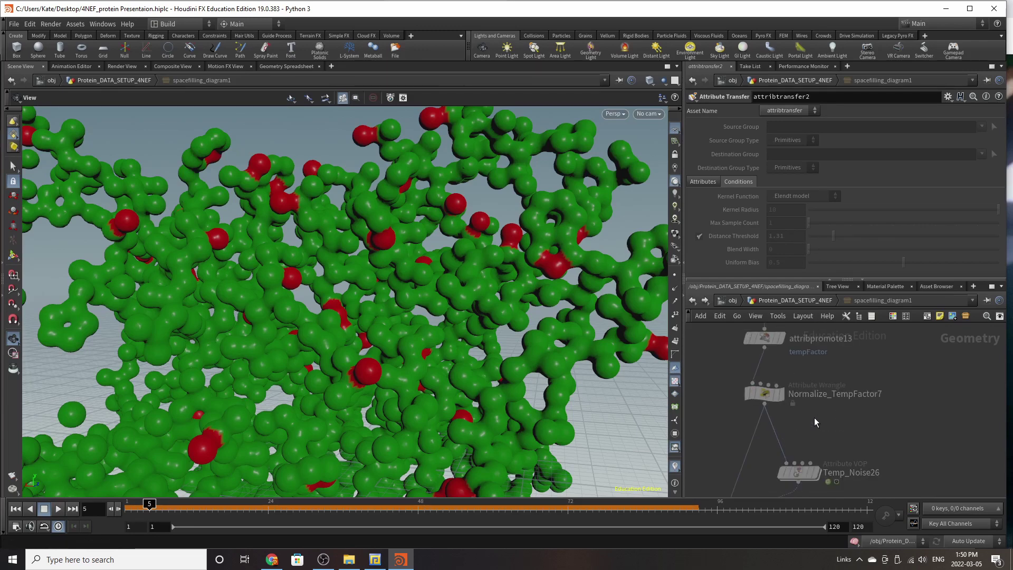
scroll(768, 455, down, 3)
scroll(777, 360, up, 3)
click(766, 472)
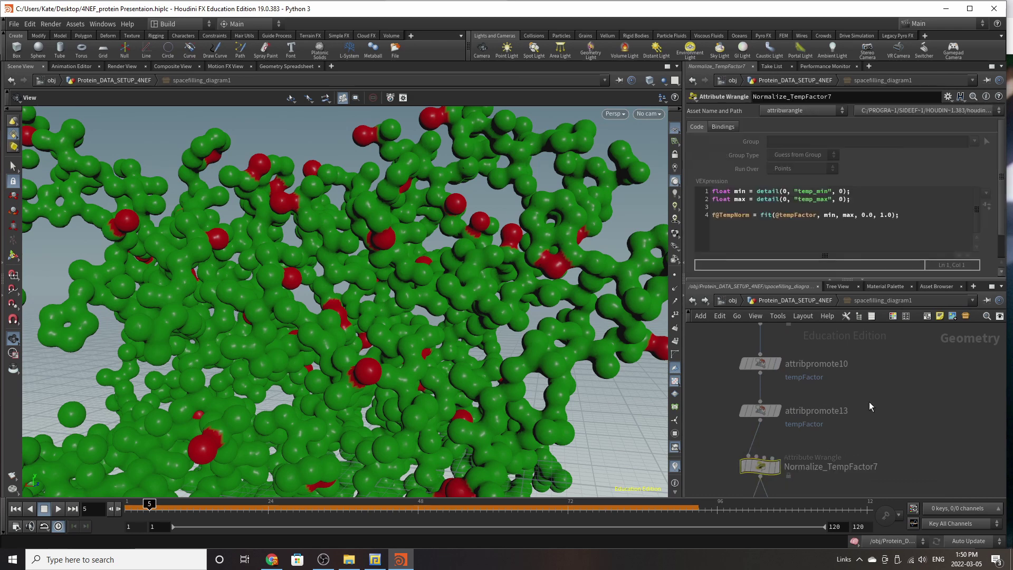
Step: Look over the lower color and attribute transfer branches and inspect the inputs of the switch1 node
scroll(792, 438, down, 5)
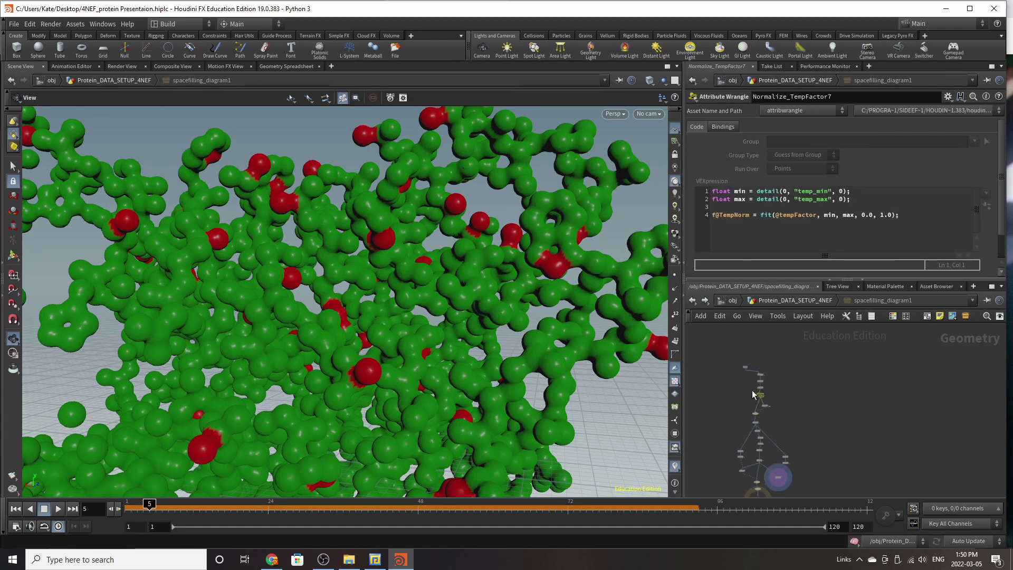
scroll(755, 430, up, 6)
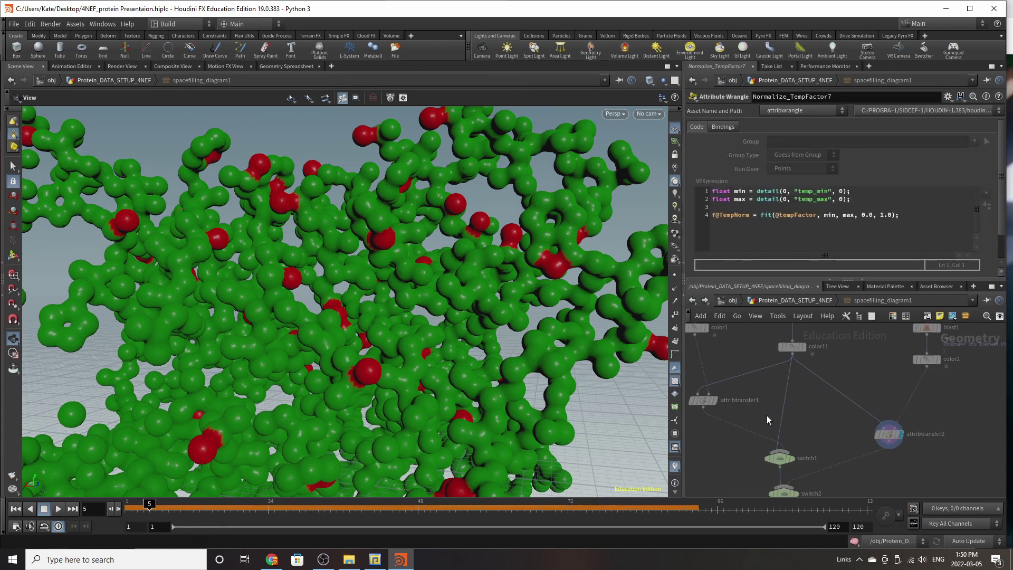
click(780, 460)
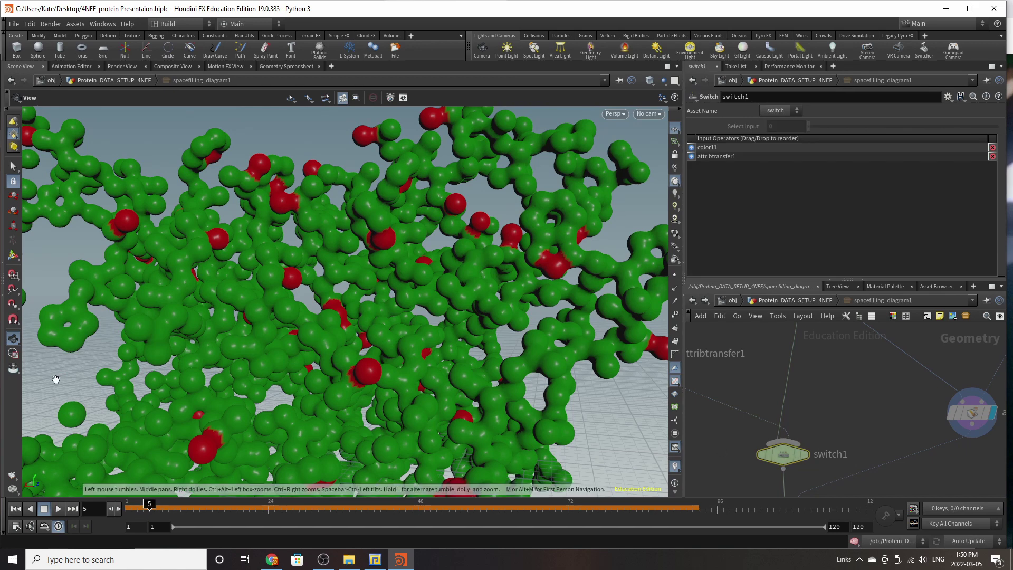
Step: Rewind the timeline to frame 1 and return to the whole Protein_DATA_SETUP_4NEF network
click(14, 509)
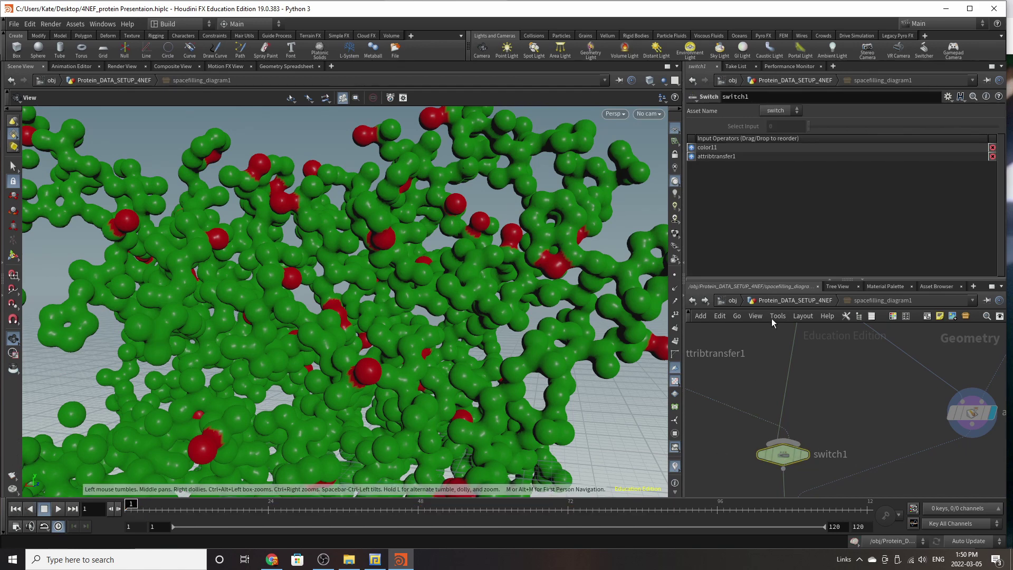
click(764, 302)
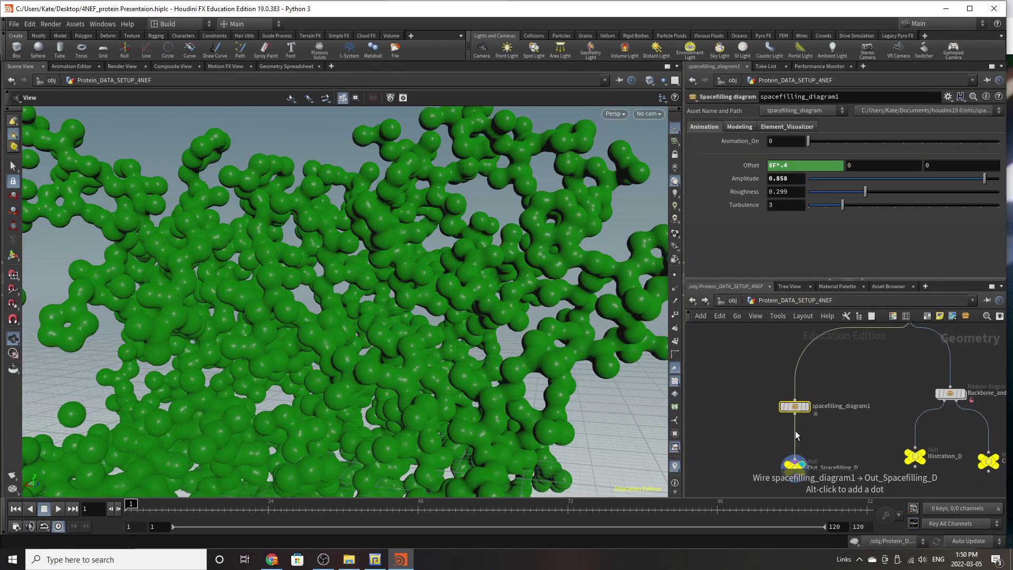
key(h)
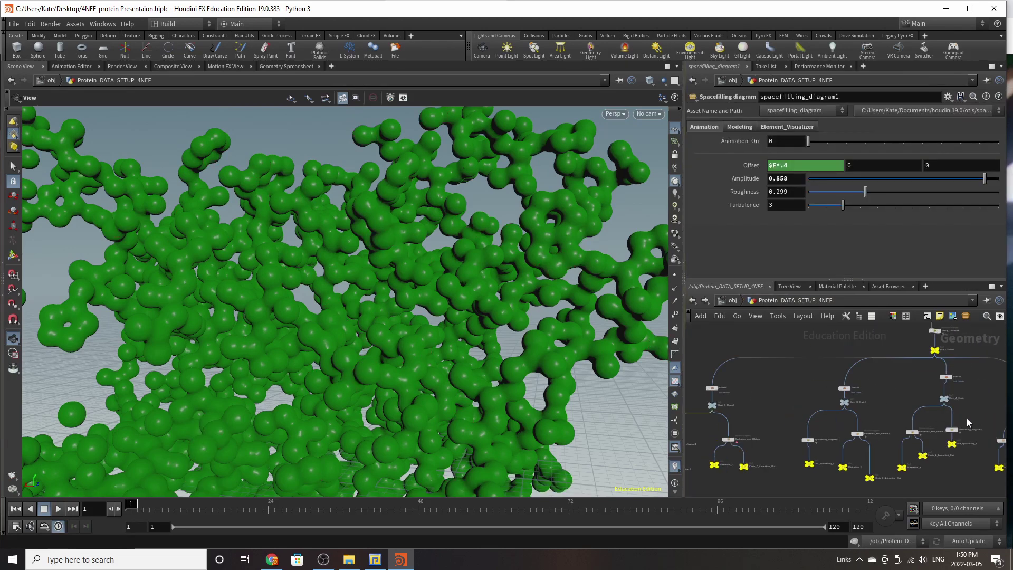
Step: Display the blast39 node that isolates chainC and frame its points in the 3D view
scroll(887, 422, up, 3)
scroll(786, 353, up, 3)
click(874, 376)
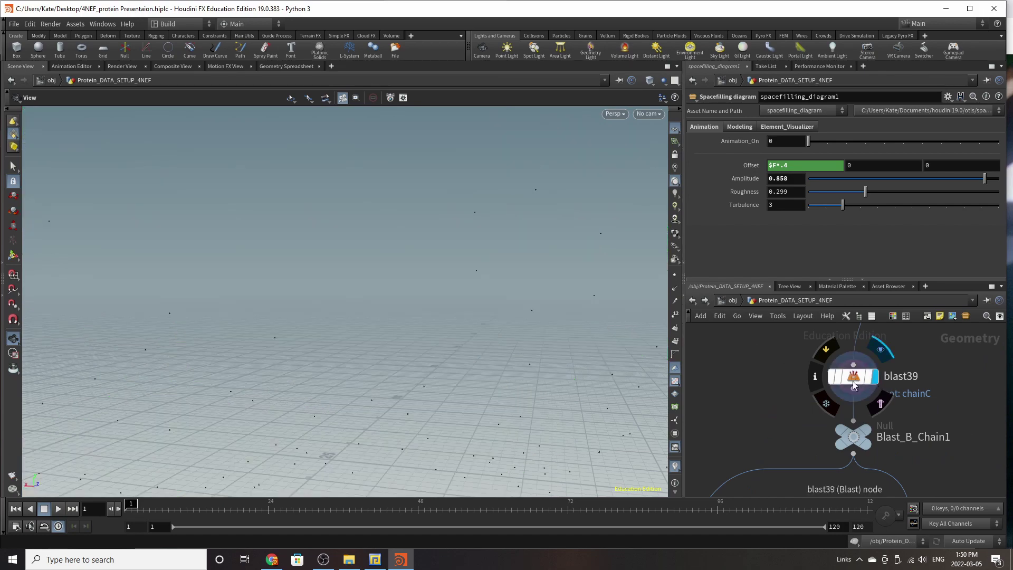
click(853, 376)
key(g)
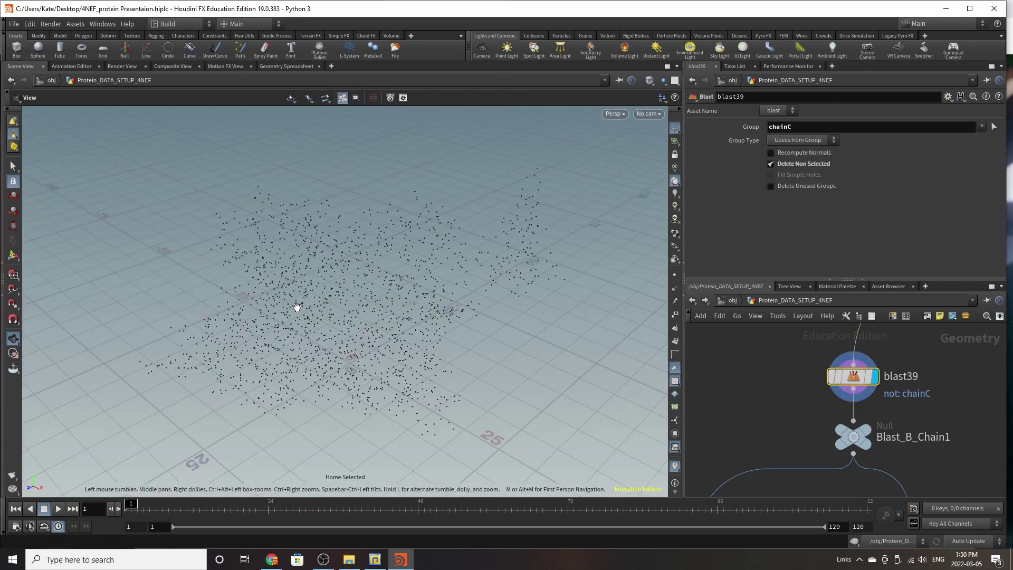
drag(298, 307, 359, 280)
right_drag(359, 280, 377, 271)
drag(376, 271, 378, 248)
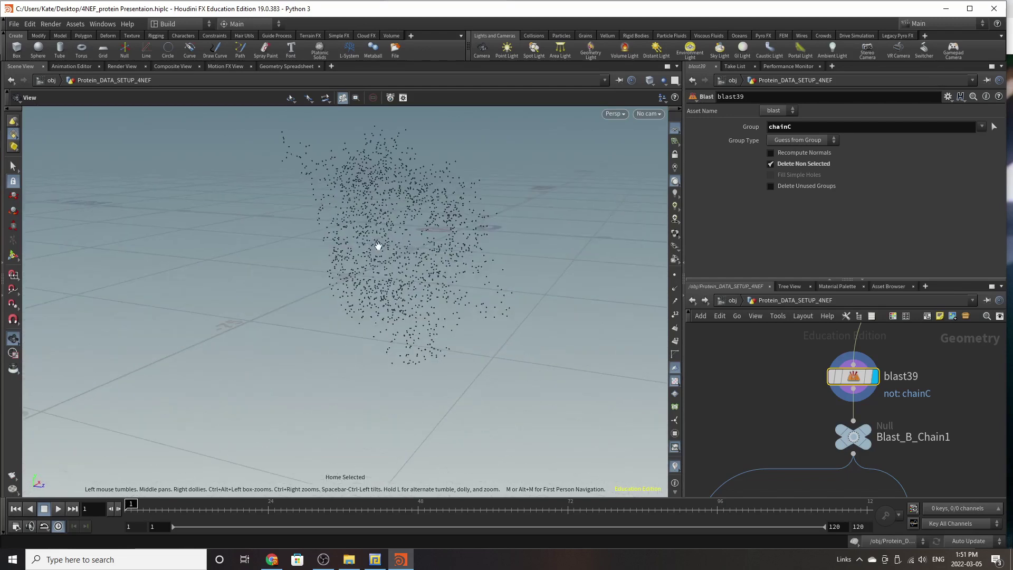
Step: Turn on point display in the viewport and examine the chain C points from several angles
click(672, 274)
drag(504, 228, 498, 171)
right_drag(499, 171, 523, 160)
drag(513, 173, 345, 232)
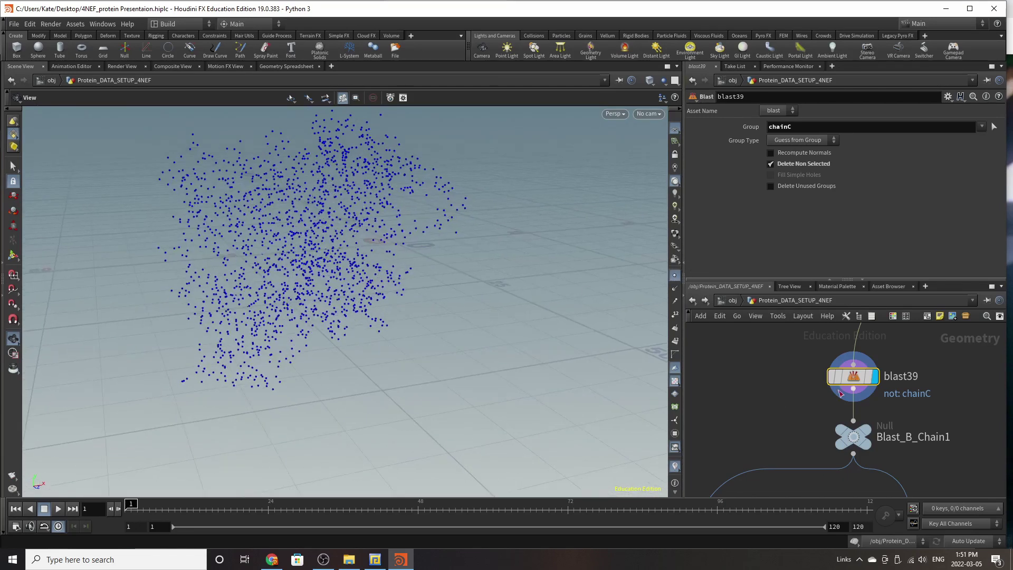
Step: Display the Illistration_C output of Backbone_and_Ribbon1 and turn off point display in the viewport
scroll(824, 384, down, 6)
scroll(828, 443, up, 3)
scroll(837, 439, up, 3)
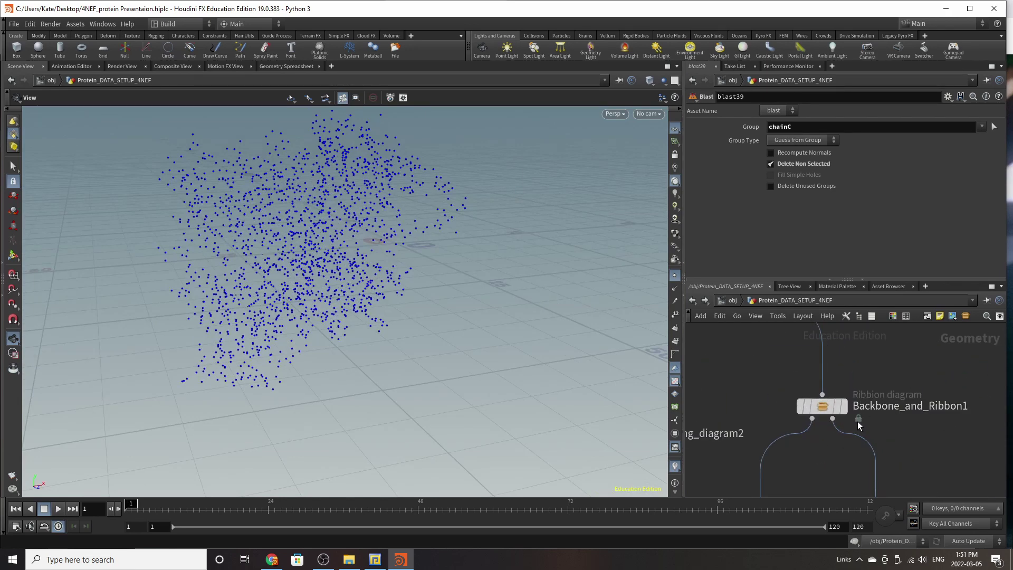
scroll(844, 416, down, 5)
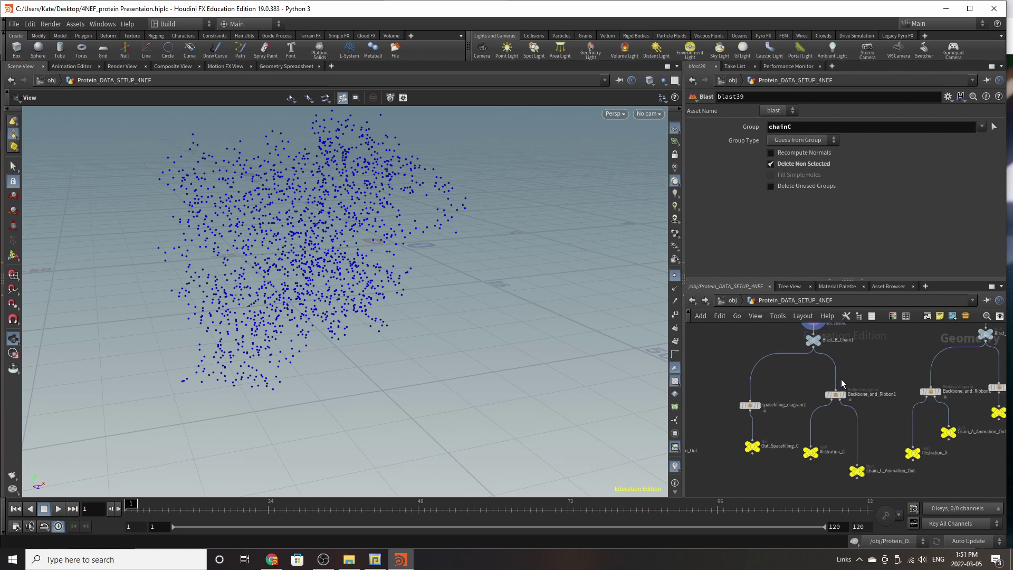
scroll(844, 432, up, 2)
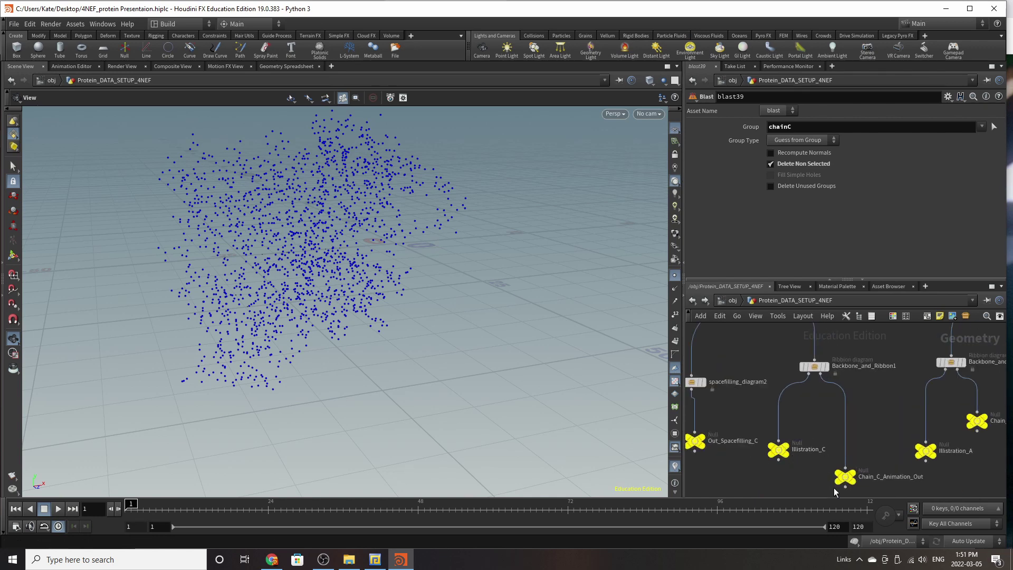
click(786, 448)
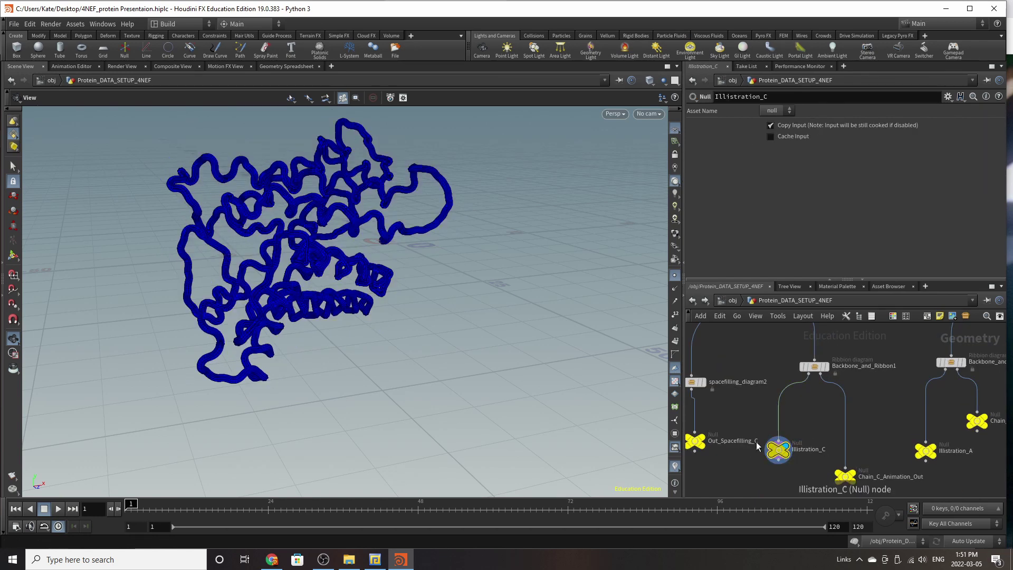
click(681, 273)
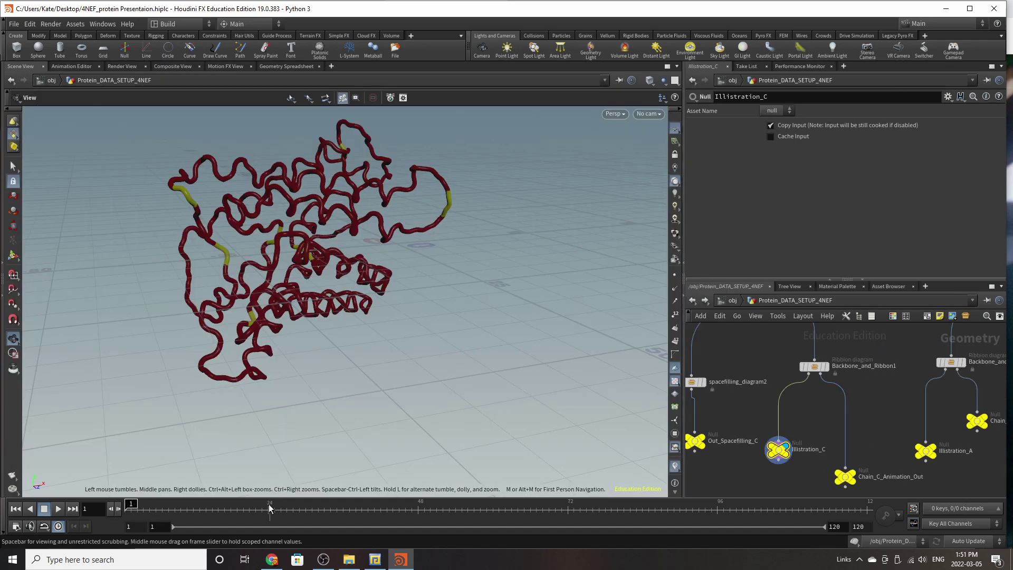
Step: Scrub the timeline to frame 66 and examine the chain C backbone tube and its colored segments up close
drag(269, 509, 994, 478)
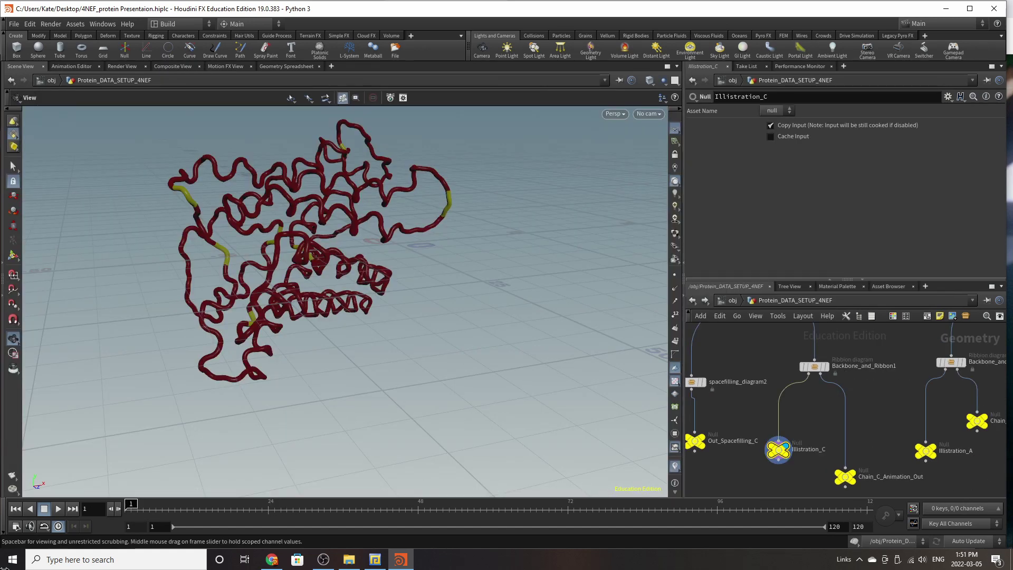
right_drag(213, 217, 286, 236)
drag(341, 220, 363, 204)
middle_drag(363, 204, 254, 239)
right_drag(253, 240, 206, 280)
drag(206, 280, 94, 239)
middle_drag(94, 239, 176, 194)
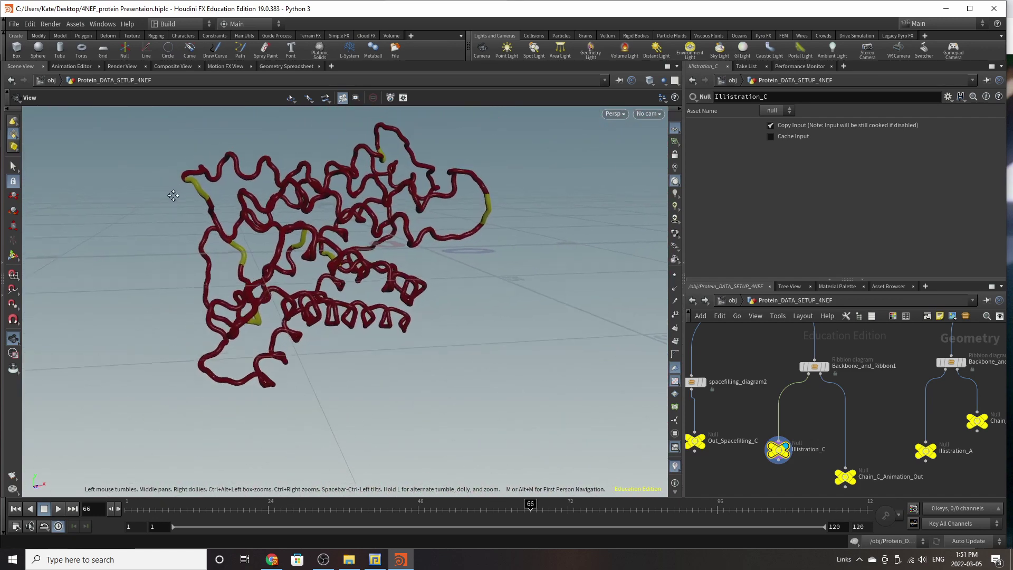
right_drag(176, 195, 422, 142)
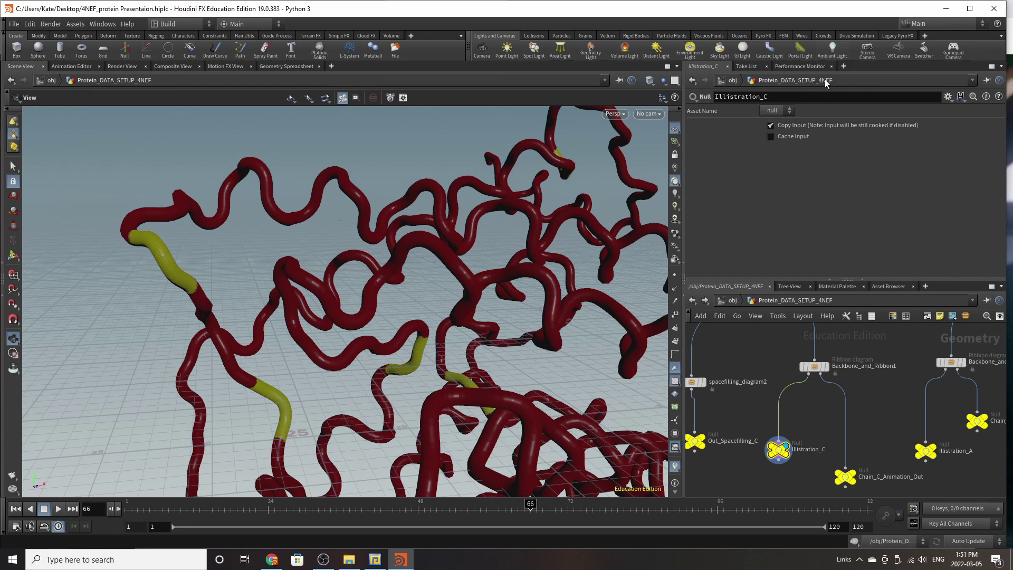
Step: Inspect the Visualize_Amino_Acids settings of Backbone_and_Ribbon1 and look through the available ResName residues
click(813, 367)
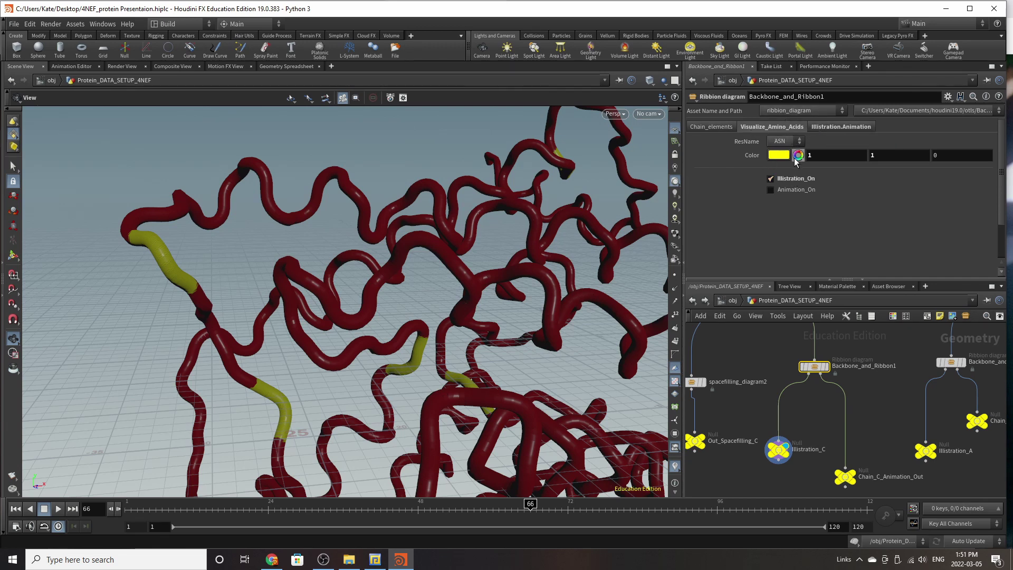
click(793, 178)
click(794, 178)
click(782, 141)
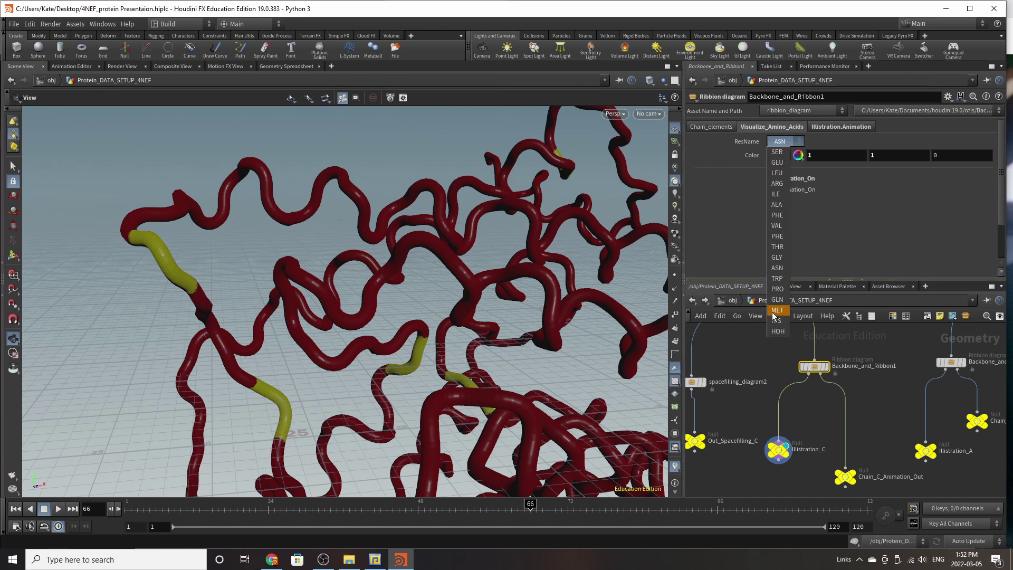
click(857, 233)
Step: Enable both Illistration_On and Animation_On for the ASN residues and view the Chain_C_Animation_Out output
click(797, 179)
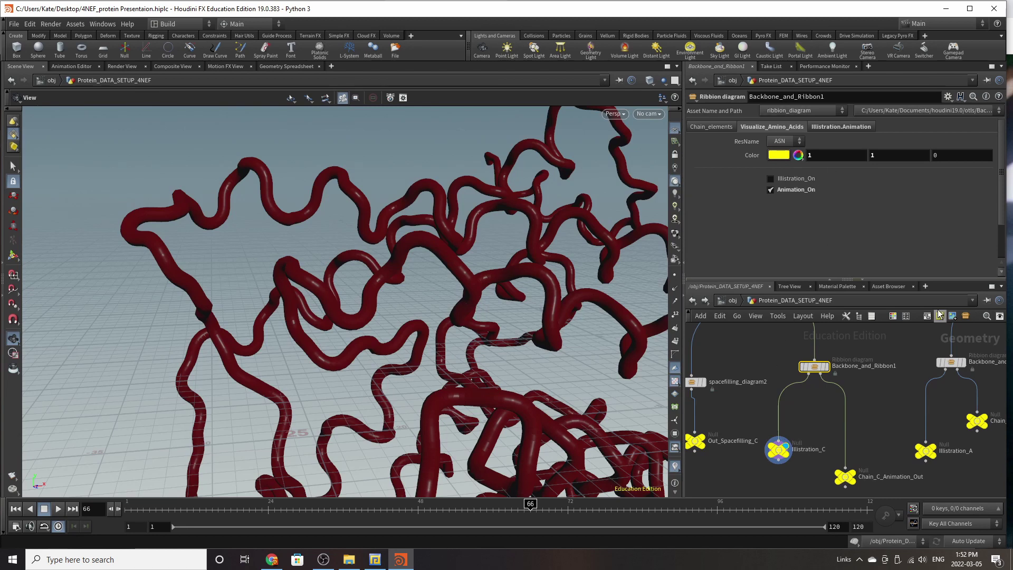
click(771, 179)
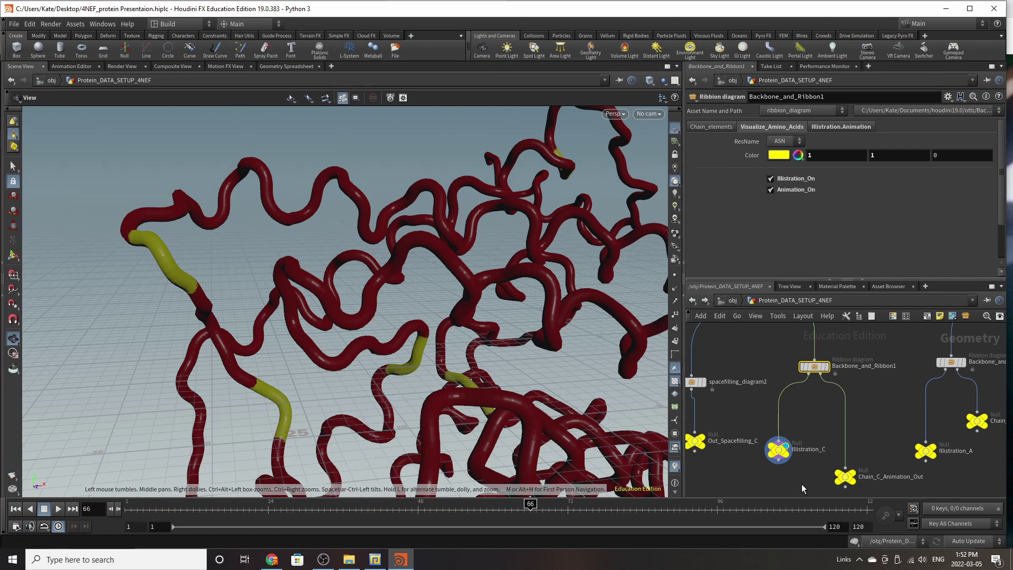
mouse_move(859, 478)
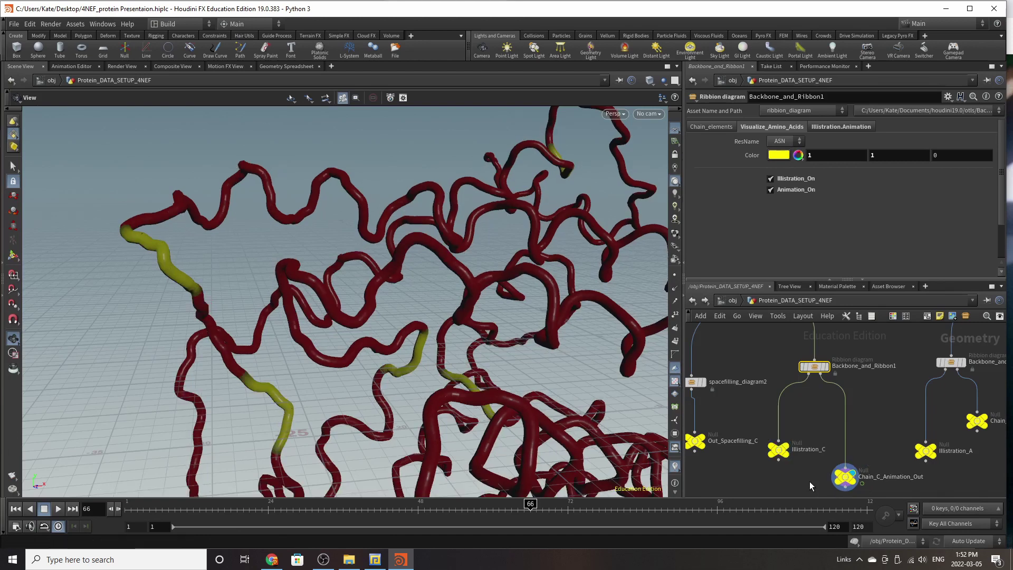
scroll(426, 270, up, 3)
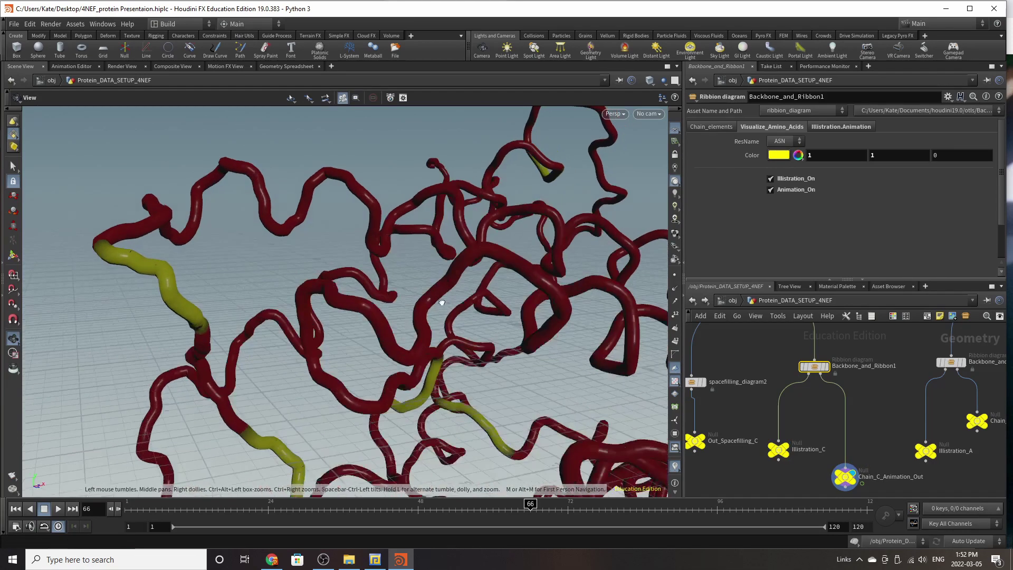
scroll(385, 350, down, 3)
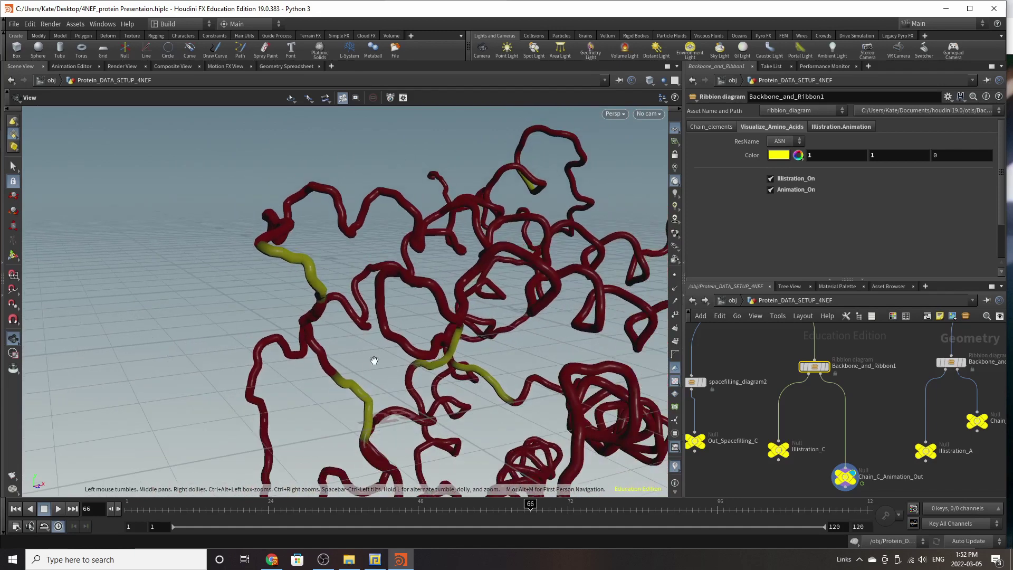
Step: Turn off Animation_On and Illistration_On, and display the Illistration_C output
click(788, 185)
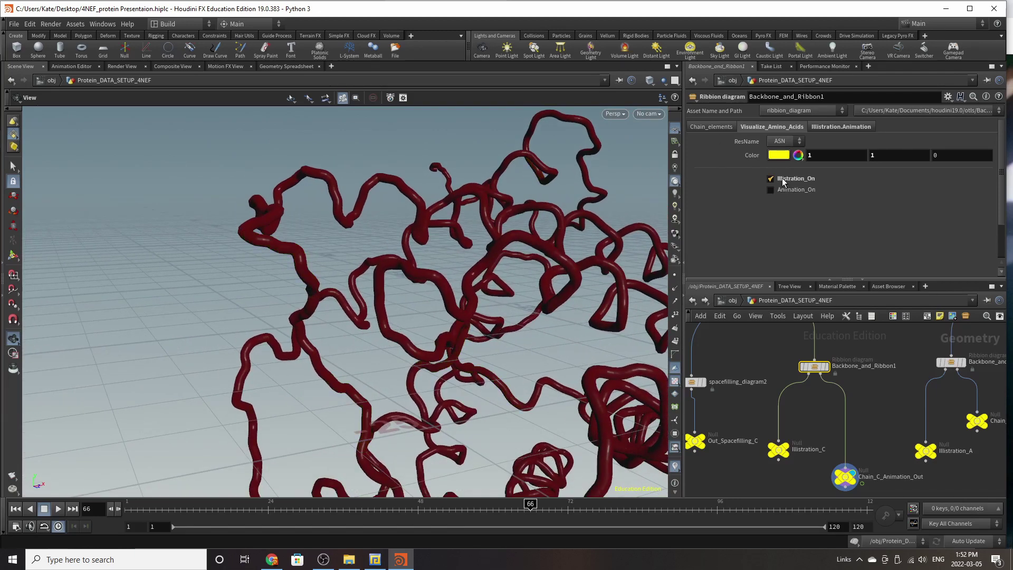
click(771, 178)
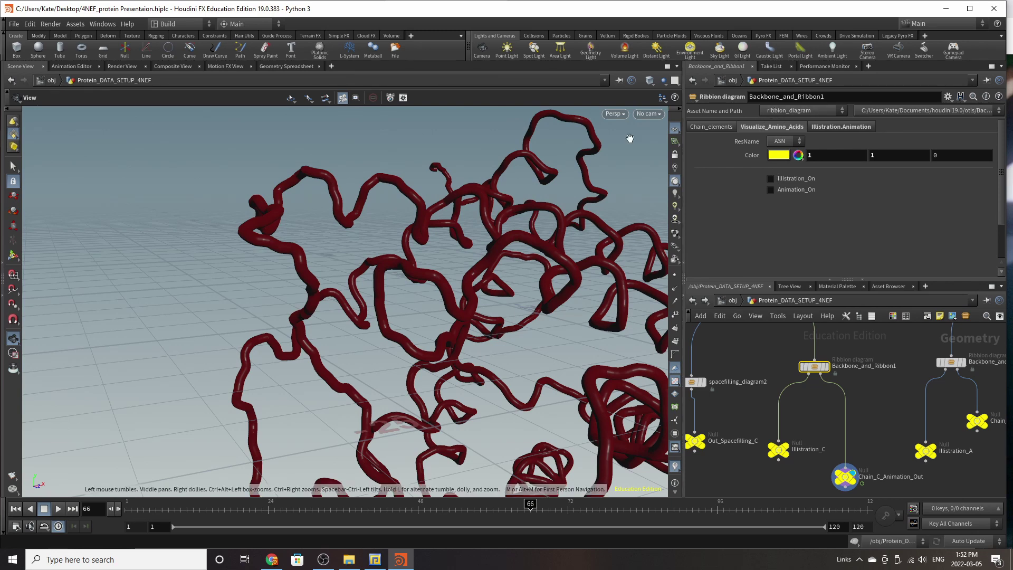
click(780, 450)
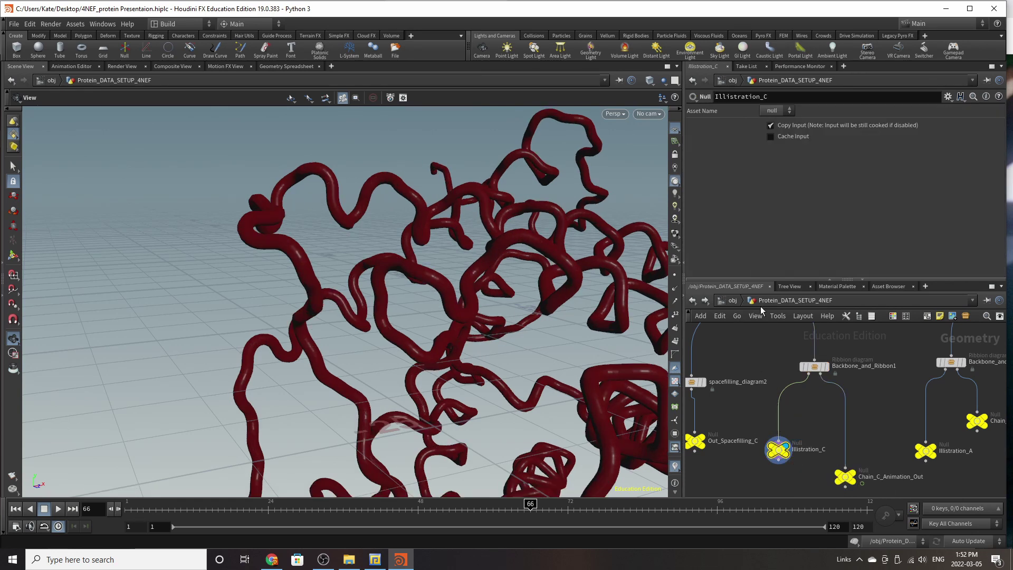
Step: Inspect the Chain_elements settings of Backbone_and_Ribbon1 and the atom choices offered for its elements
click(815, 366)
click(720, 124)
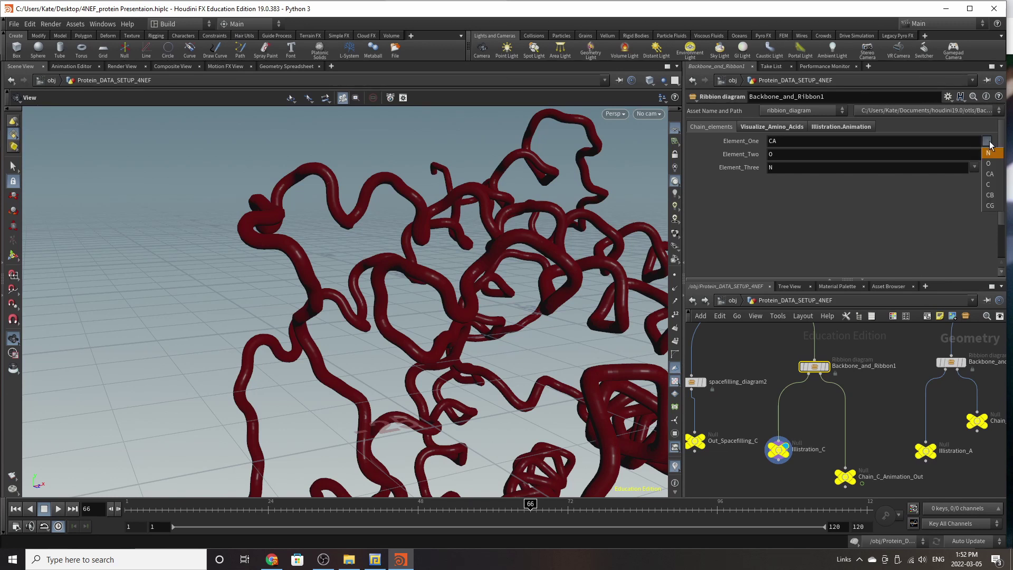
click(990, 142)
click(973, 172)
click(976, 179)
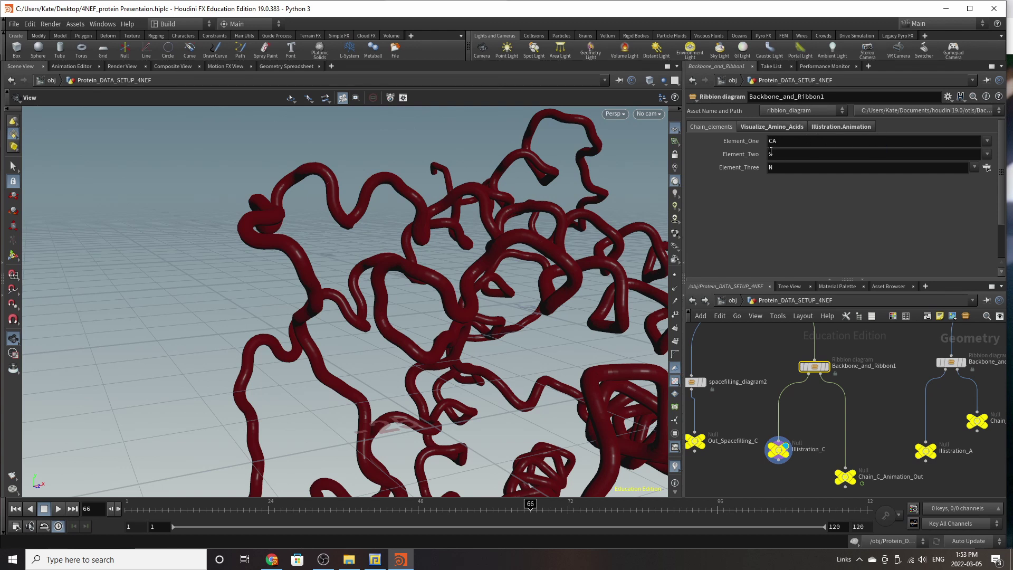
Step: Try a Wire Radius Illistration of 1.13 on Backbone_and_Ribbon1 and undo the change
click(835, 131)
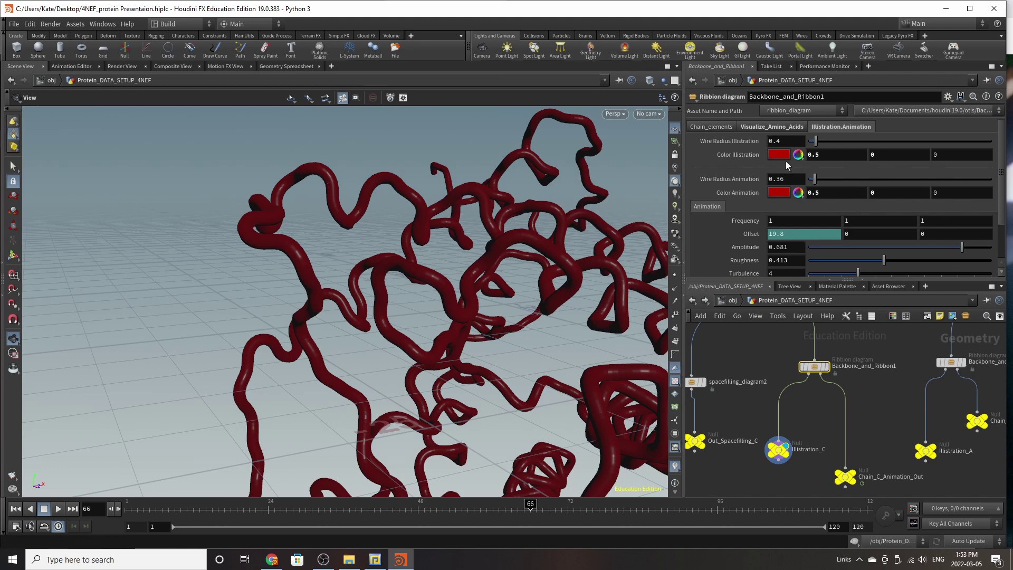
drag(816, 142, 830, 147)
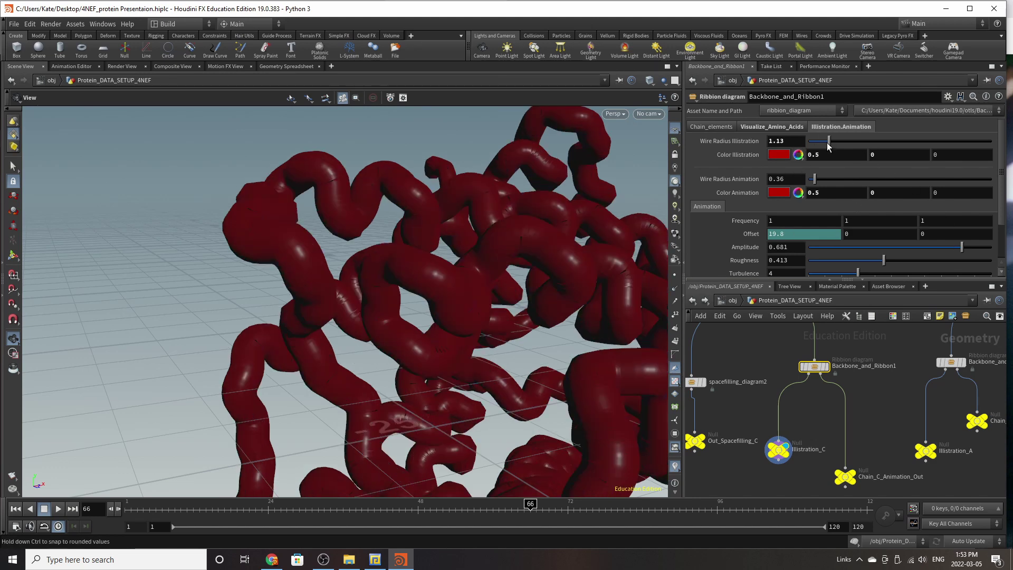
key(ctrl+z)
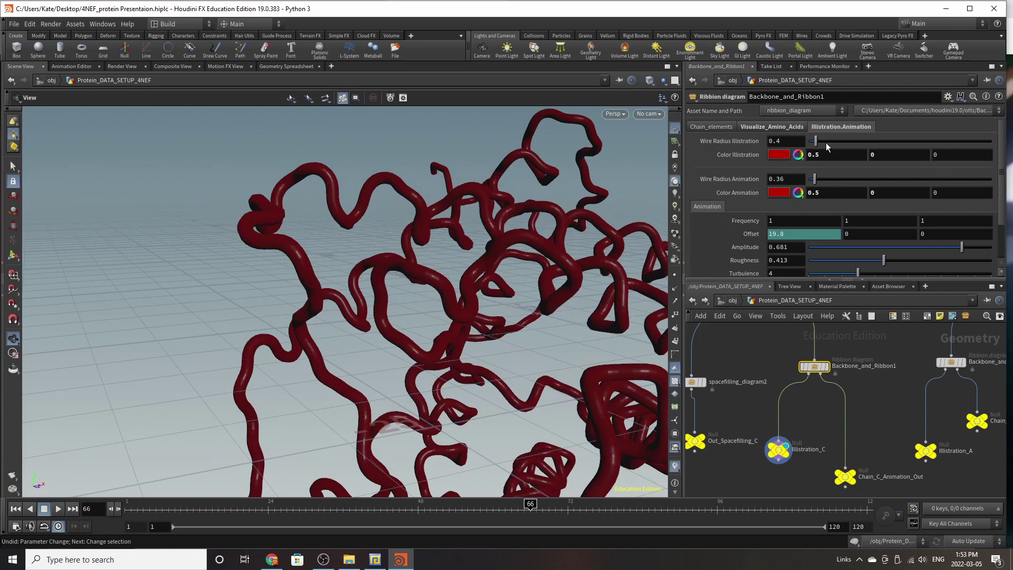
Step: Link Wire Radius Animation to Wire Radius Illistration by copying the parameter and pasting it as a reference
right_click(779, 143)
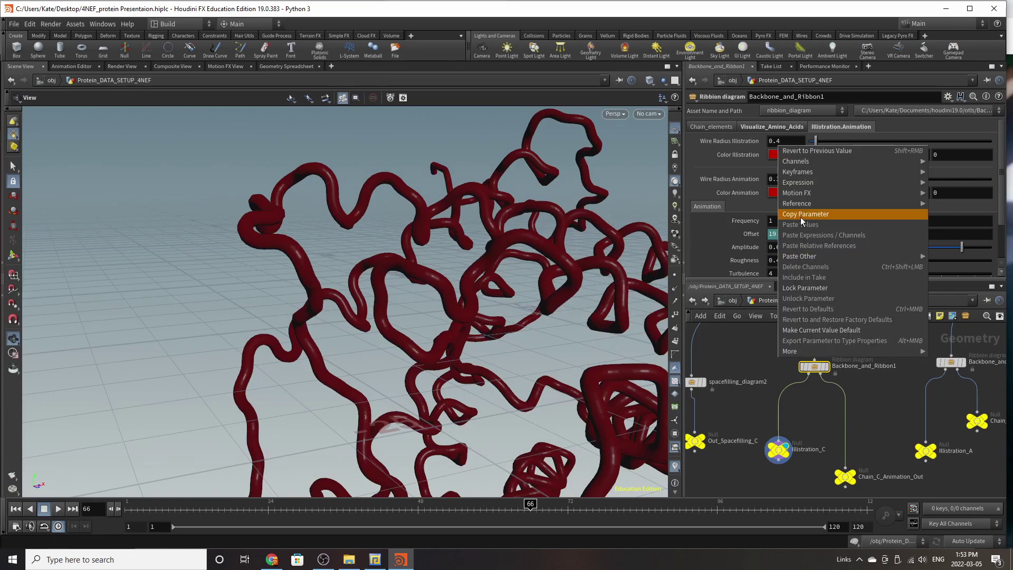
click(800, 215)
right_click(793, 179)
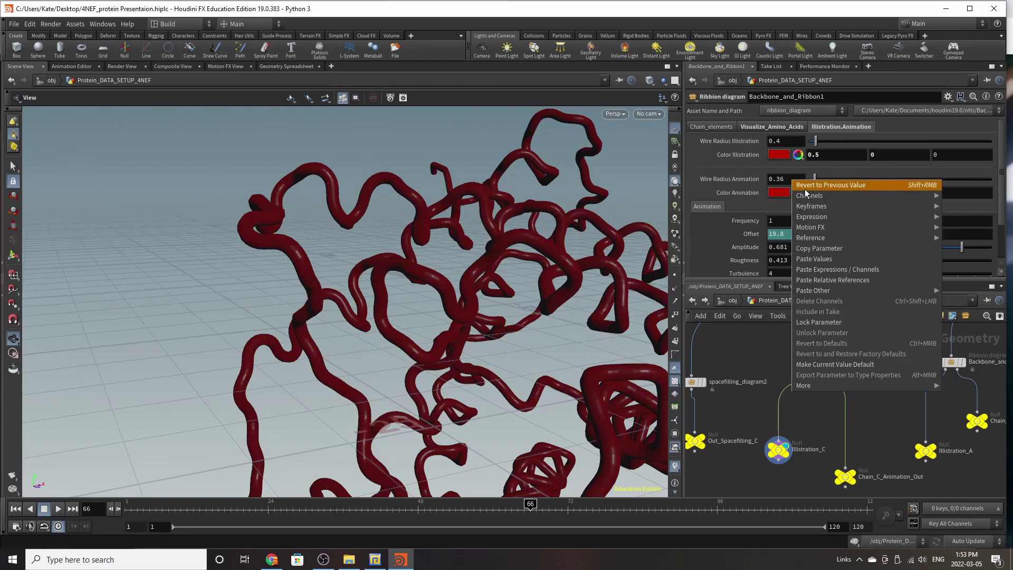
click(799, 276)
click(714, 178)
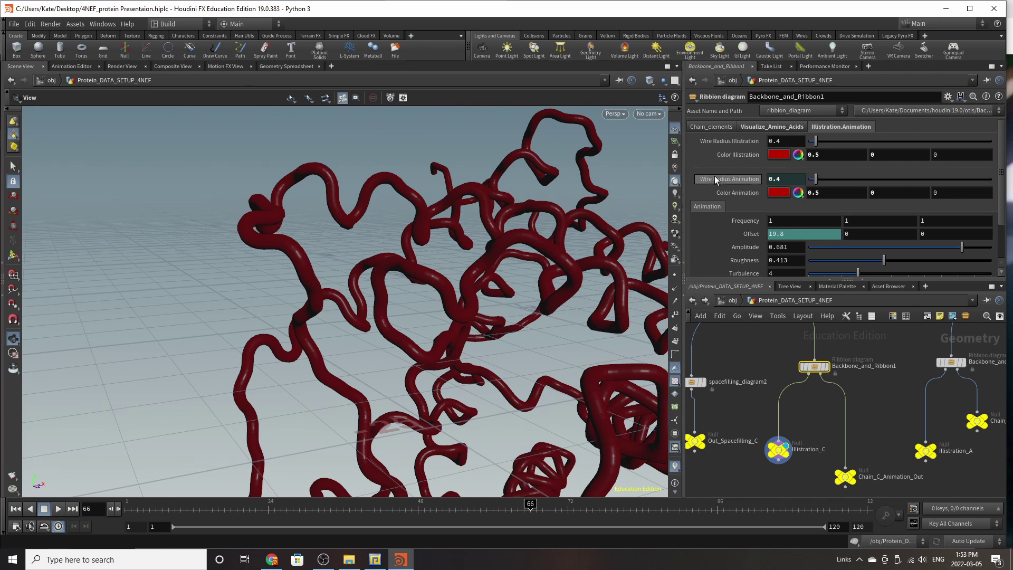
Step: Look over the animation noise parameters of Backbone_and_Ribbon1, including offset, amplitude, roughness, turbulence and the Noise Type choices
scroll(712, 175, down, 3)
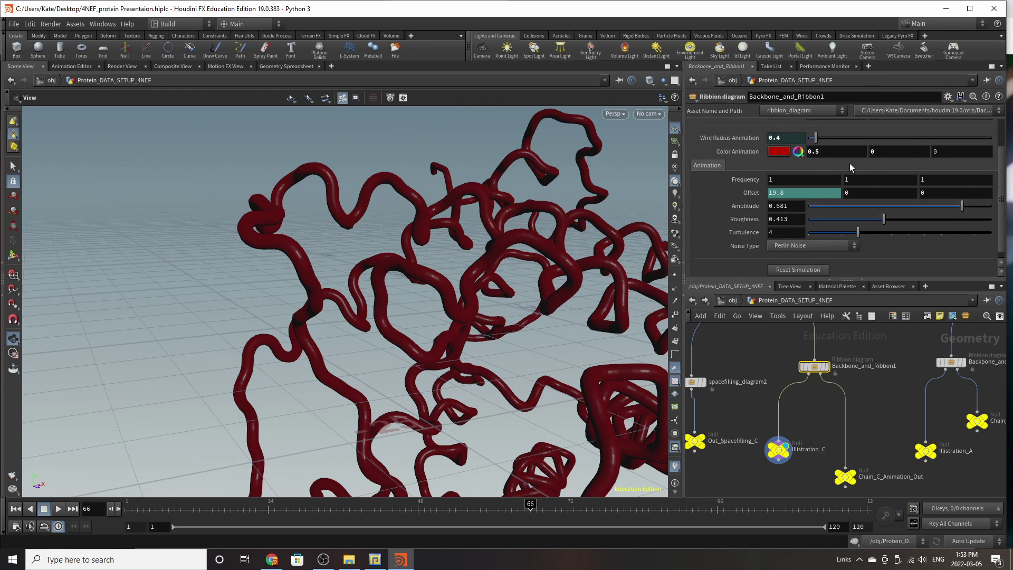
click(813, 244)
click(812, 245)
click(809, 244)
click(806, 242)
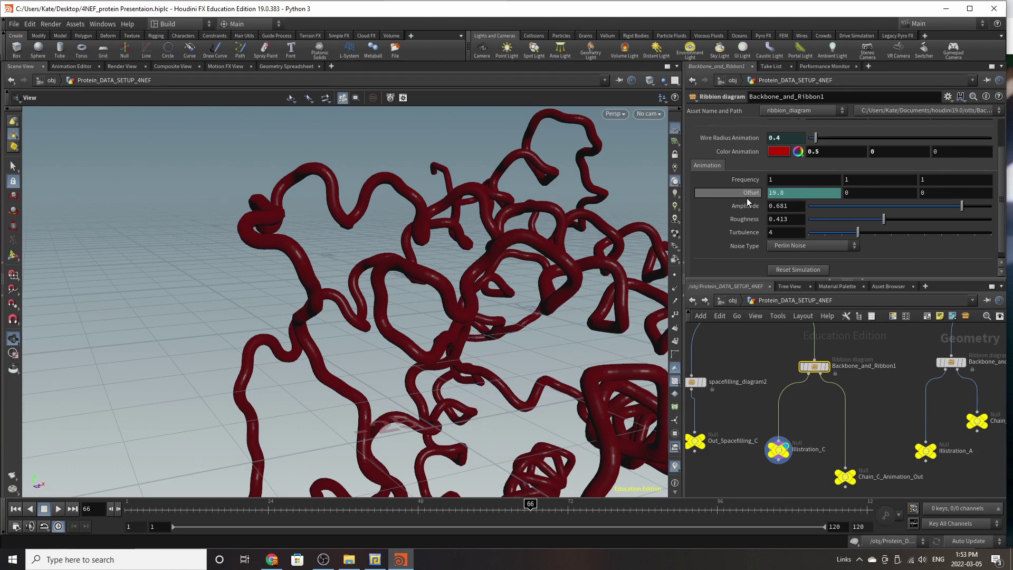
scroll(799, 267, down, 1)
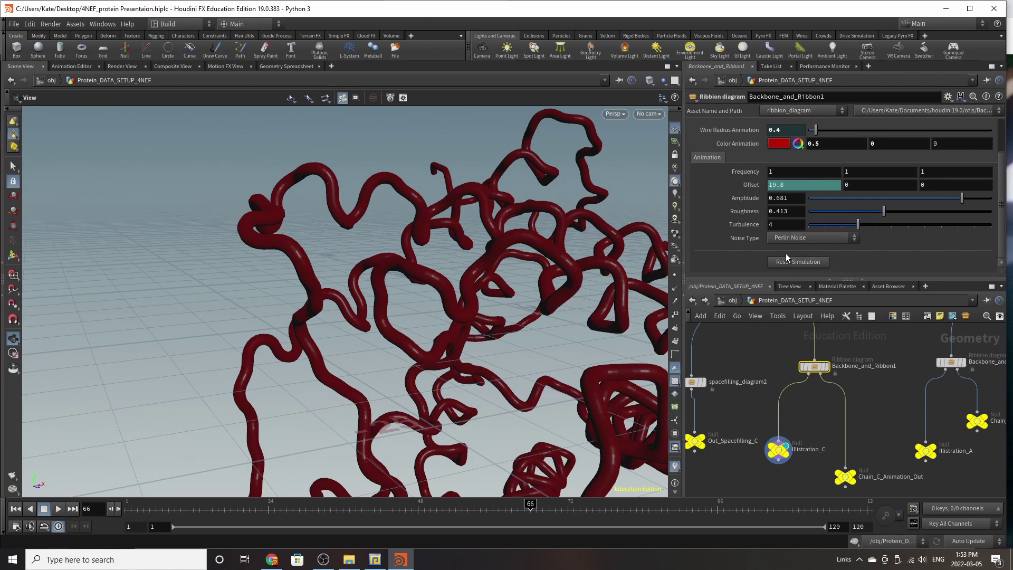
scroll(786, 253, up, 4)
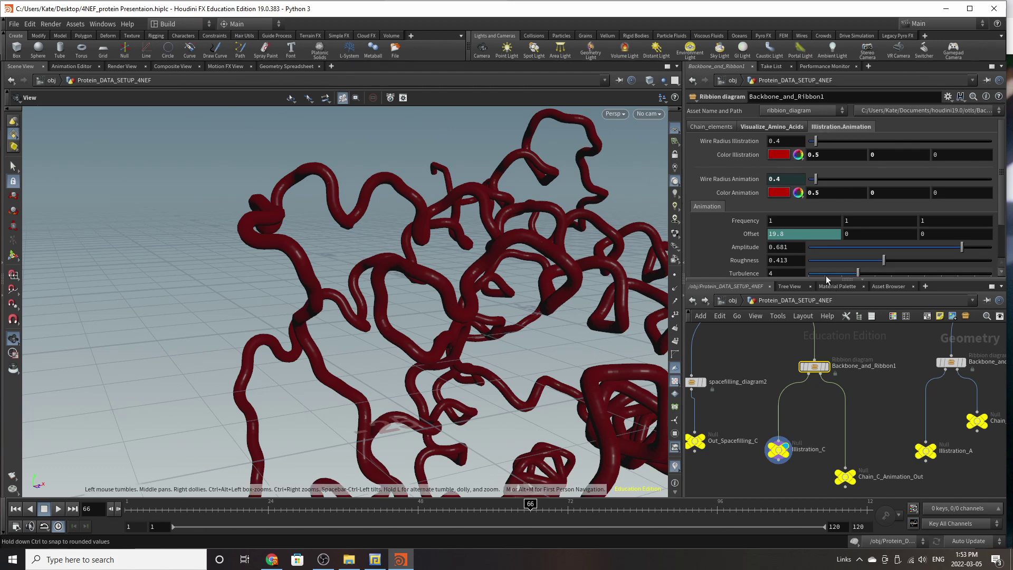
Step: Return to the obj level, reset the 3D view to home and examine the complete protein assembly
click(732, 301)
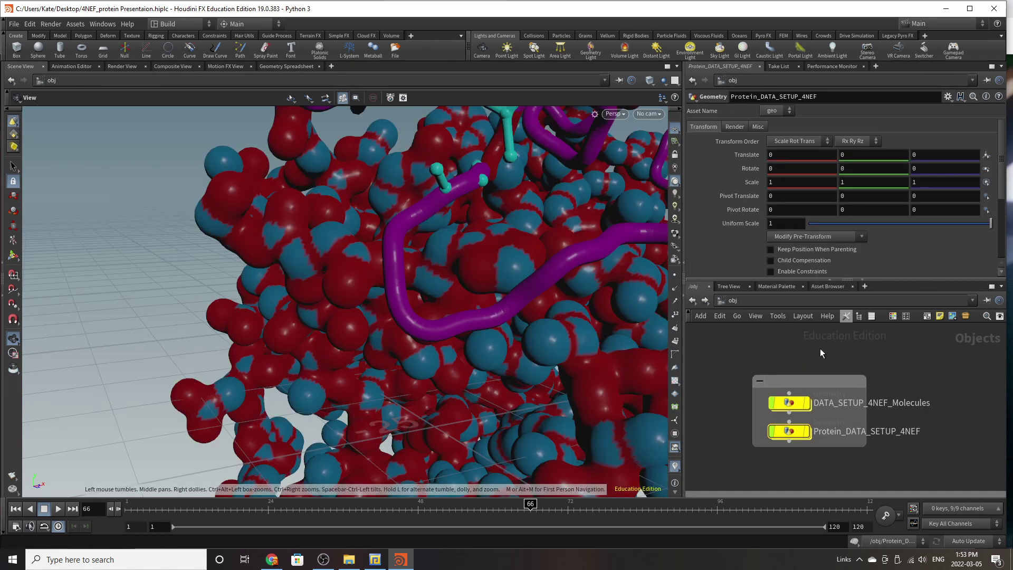
scroll(822, 361, down, 5)
key(h)
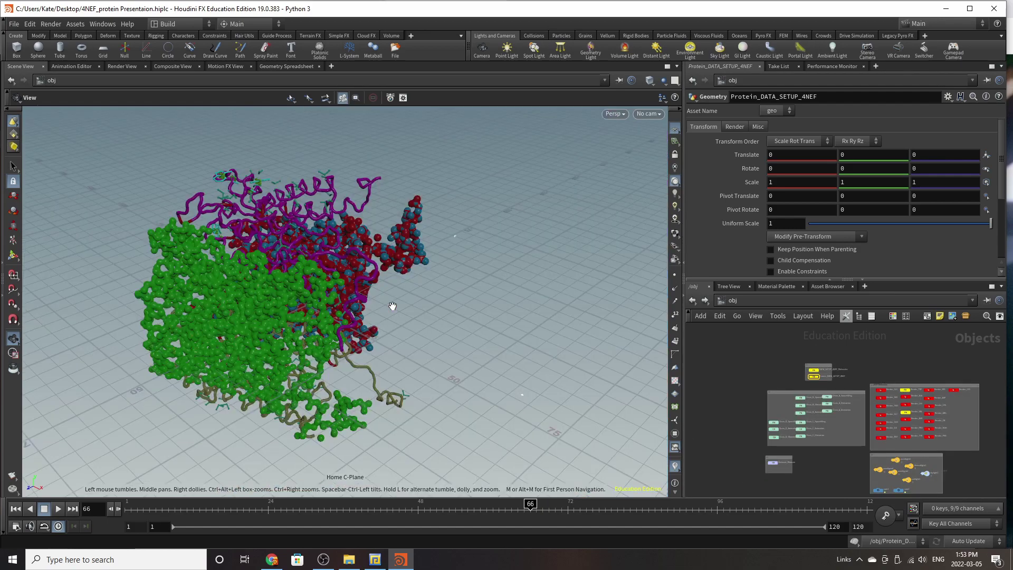
drag(307, 324, 120, 199)
scroll(199, 319, up, 4)
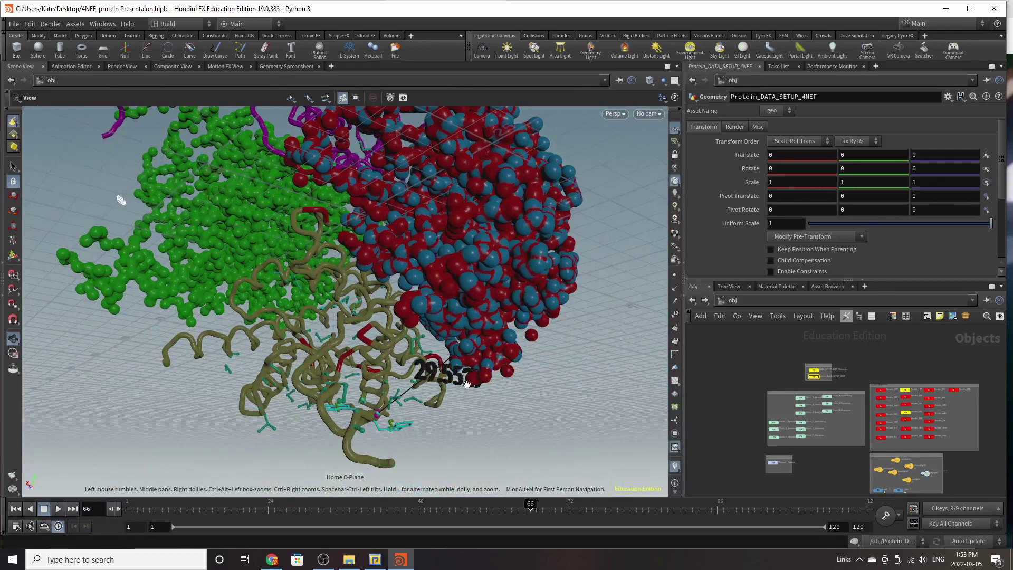
Step: Select the chain spacefilling, illustration and animation objects, hide them, and bring the molecules' distance measurement into close view
scroll(812, 387, up, 5)
scroll(866, 387, down, 4)
drag(715, 461, 892, 366)
scroll(860, 376, up, 3)
click(874, 375)
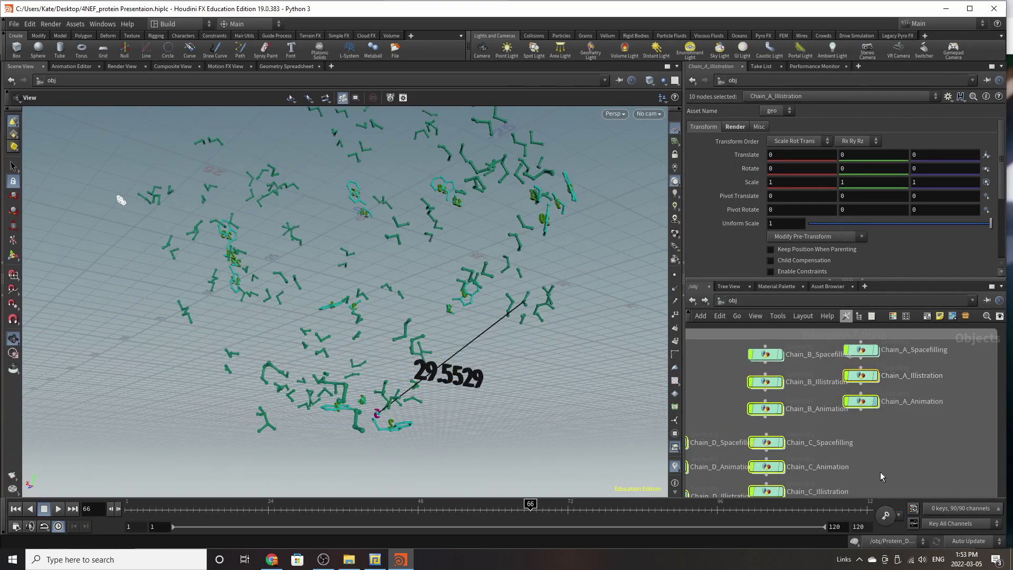
drag(328, 366, 457, 347)
right_drag(457, 347, 635, 201)
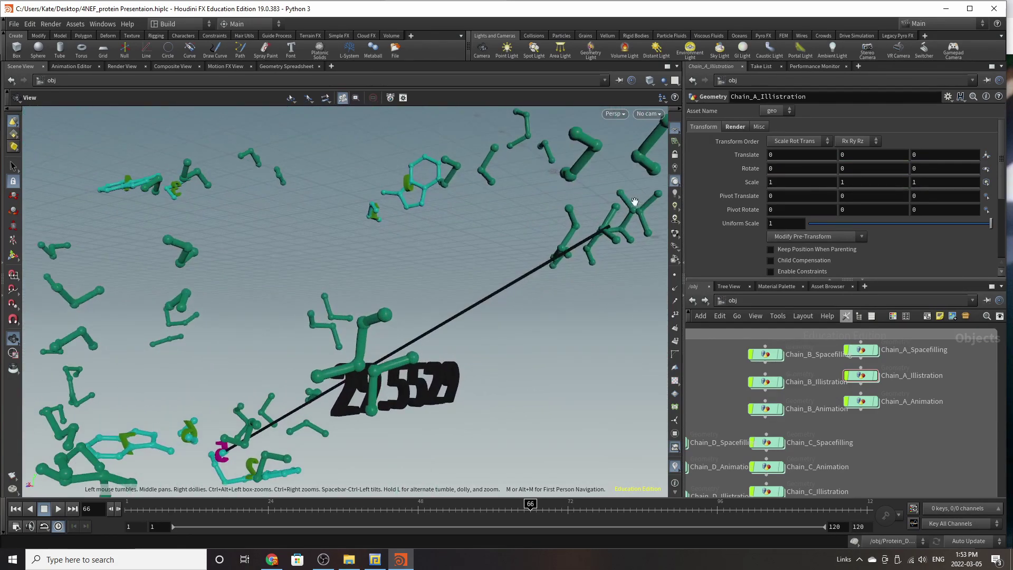
Step: Examine the distance line between the two molecules and look over the object groups at the obj level
drag(531, 263, 267, 319)
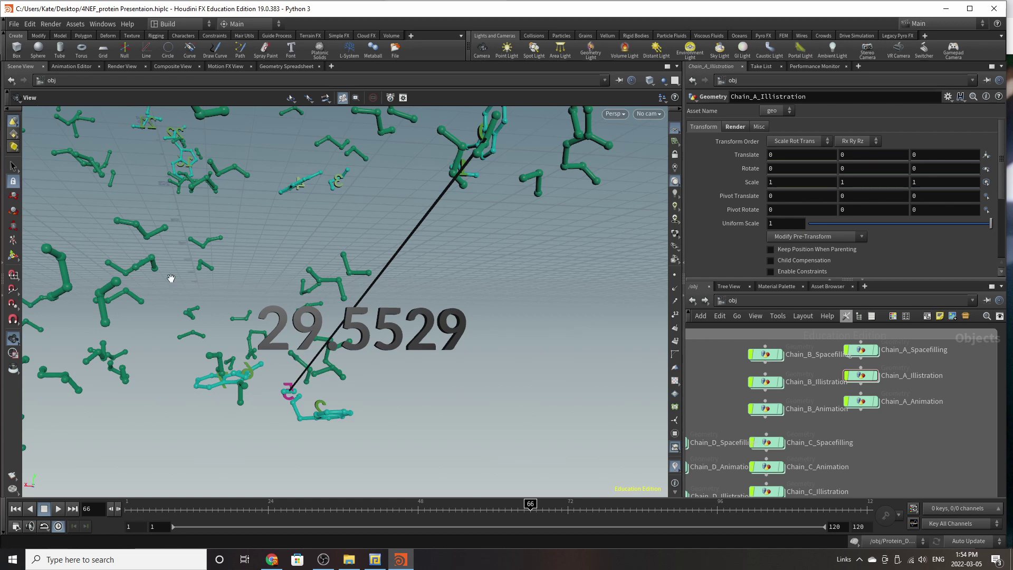
scroll(756, 403, down, 5)
scroll(974, 385, up, 3)
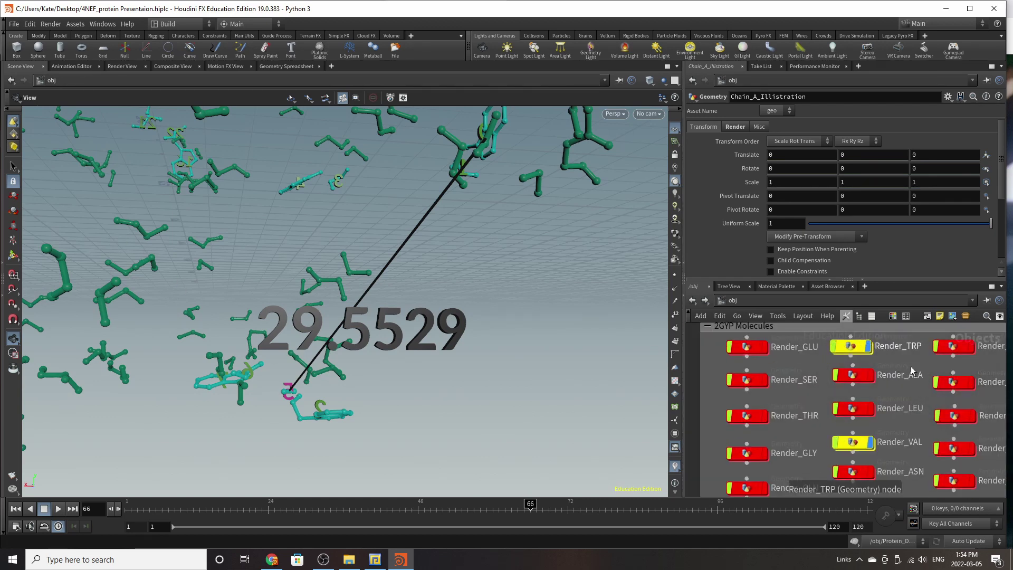
scroll(912, 371, down, 6)
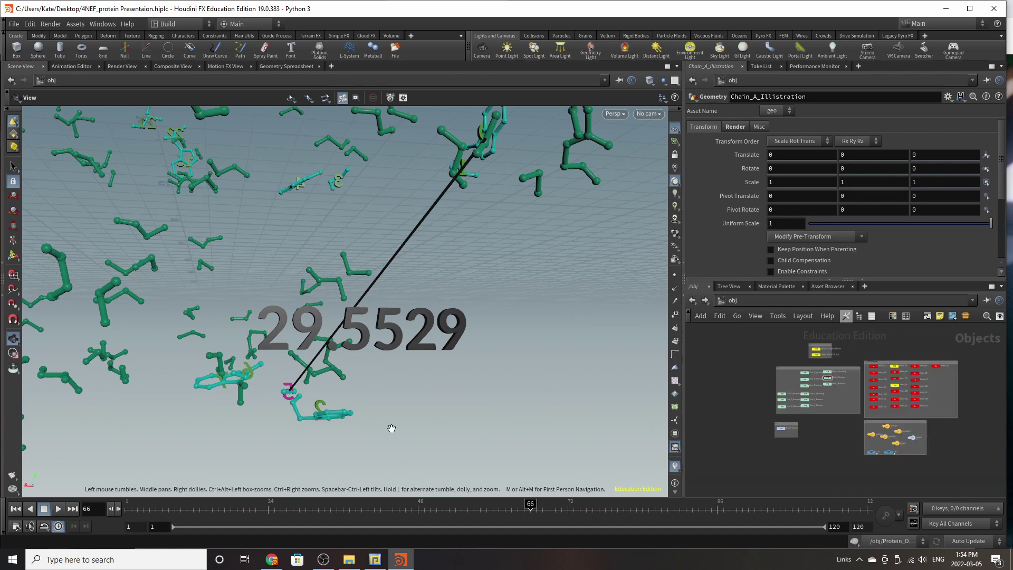
drag(320, 305, 468, 264)
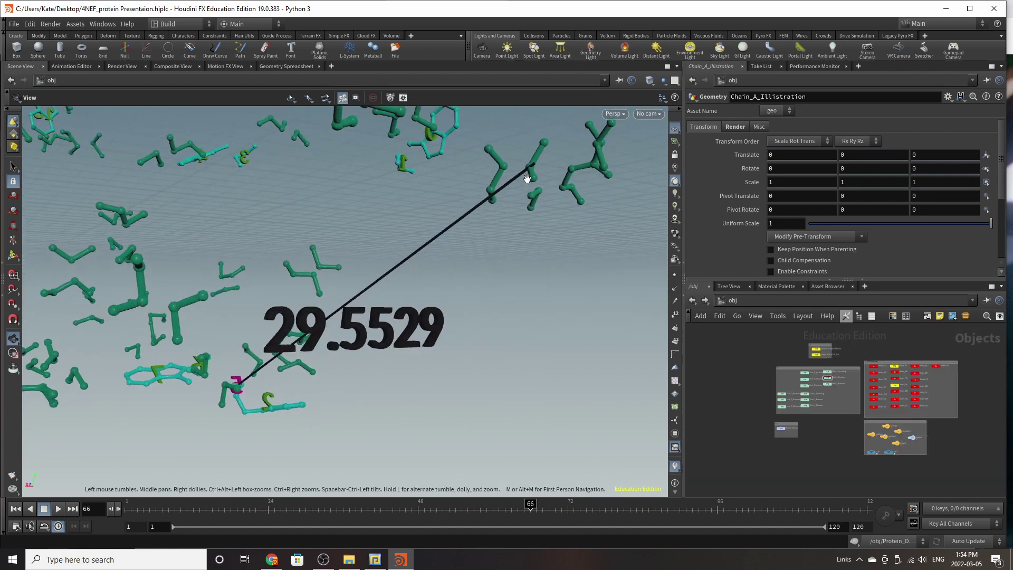
Step: Enter the Molecule_Measure geometry network and select its measure_aminoacid node
double_click(786, 429)
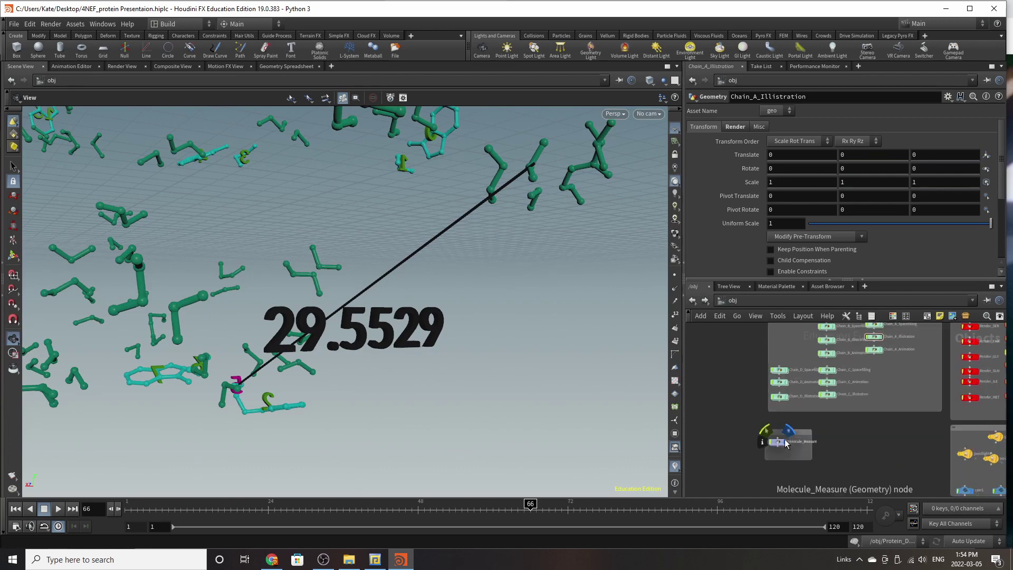
scroll(765, 448, down, 2)
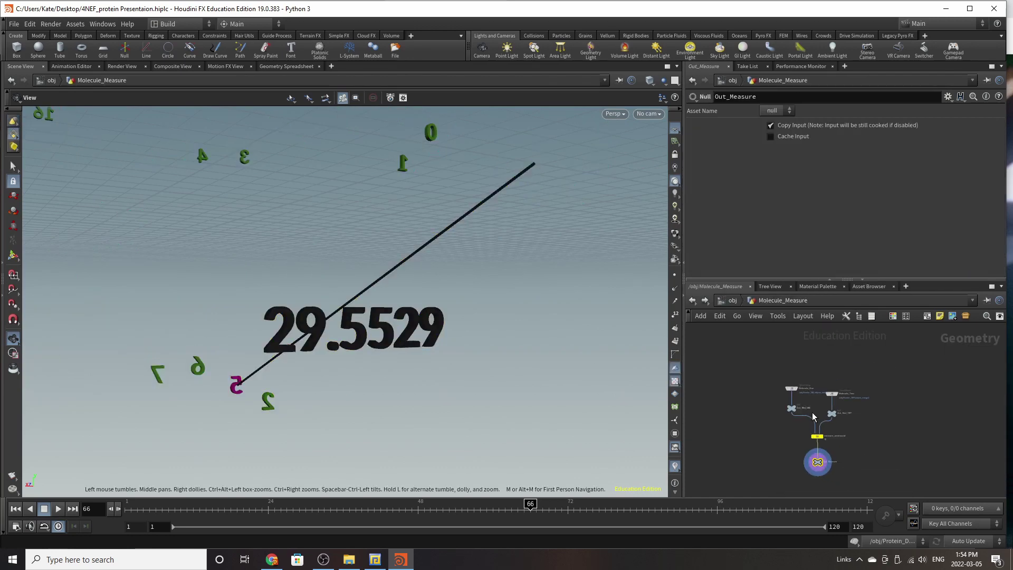
scroll(826, 443, up, 5)
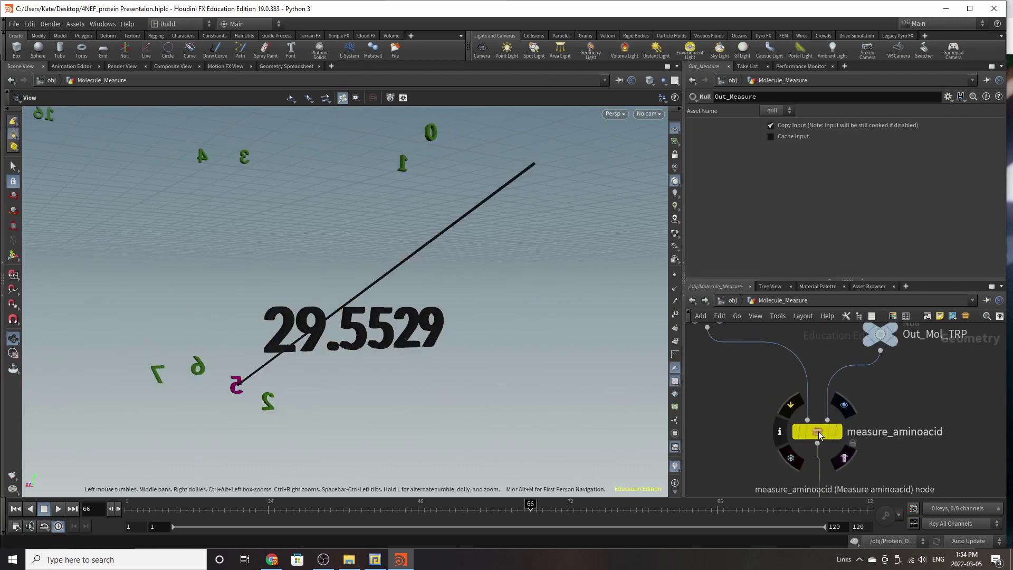
click(818, 434)
Step: Inspect the Molecule_One and Molecule_Two object merges and how they feed the measure_aminoacid node
scroll(817, 453, down, 3)
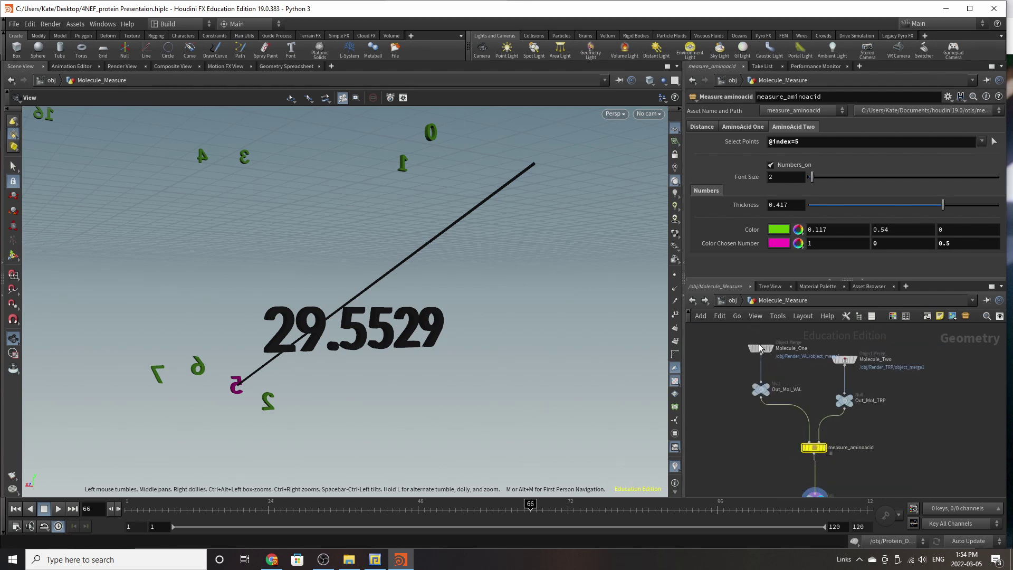
click(761, 349)
click(839, 361)
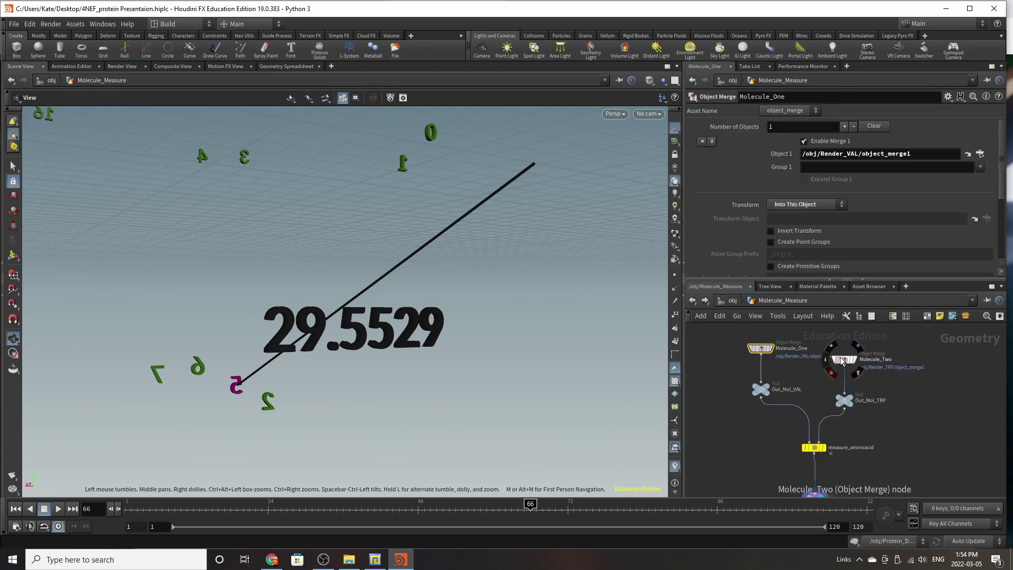
scroll(835, 426, up, 3)
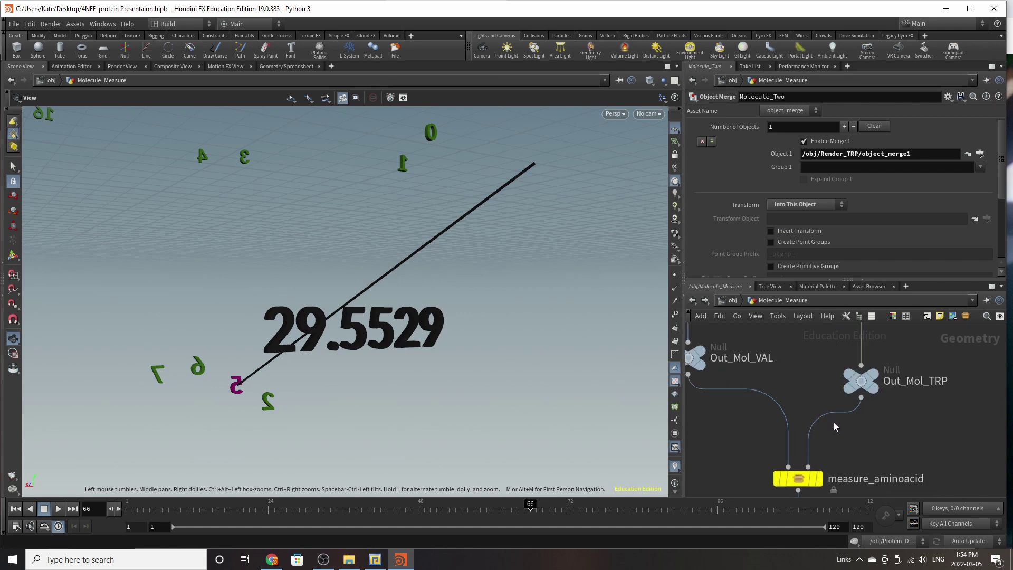
scroll(966, 420, down, 3)
scroll(944, 368, up, 3)
scroll(830, 415, down, 3)
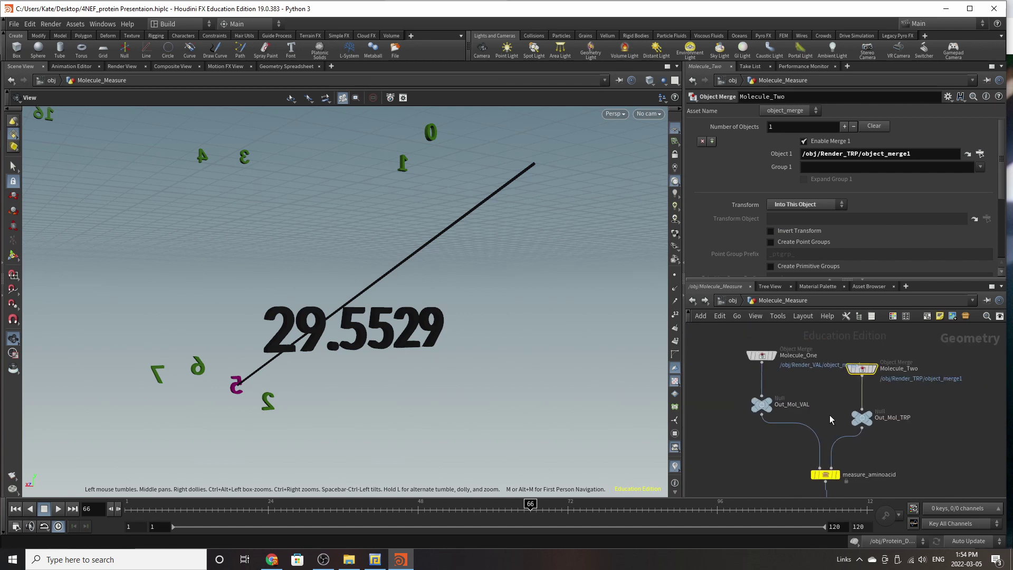
Step: Rewire Out_Mol_TRP to take its input from Molecule_One and examine the measurement display
drag(861, 409, 754, 374)
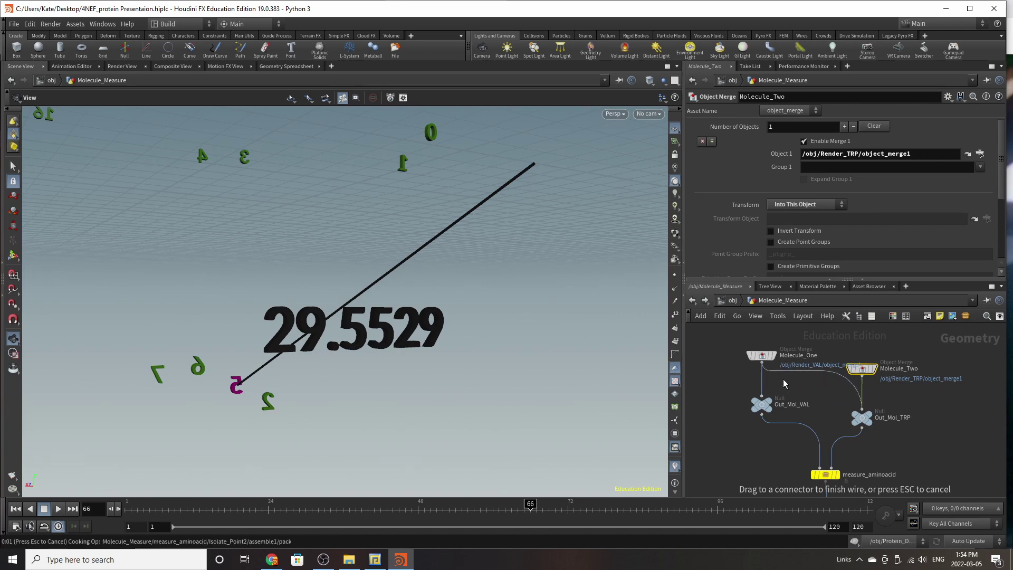
click(806, 379)
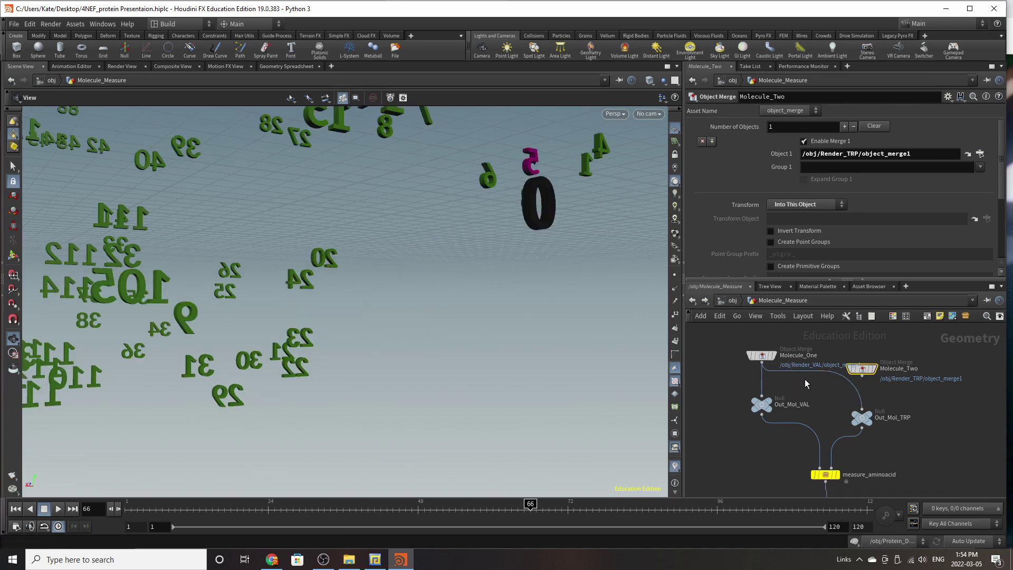
middle_drag(500, 270, 430, 344)
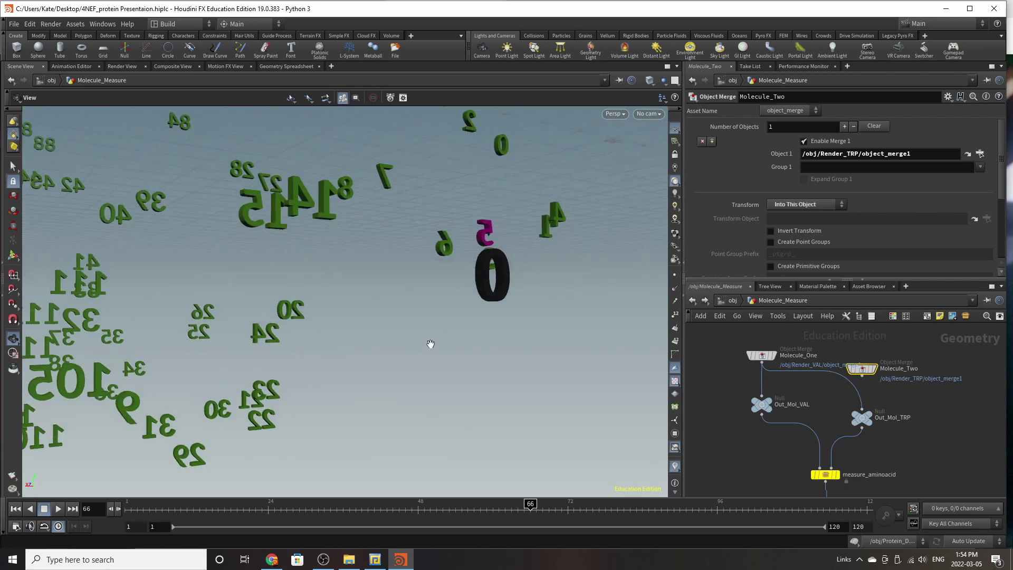
right_drag(429, 345, 352, 366)
drag(352, 366, 240, 376)
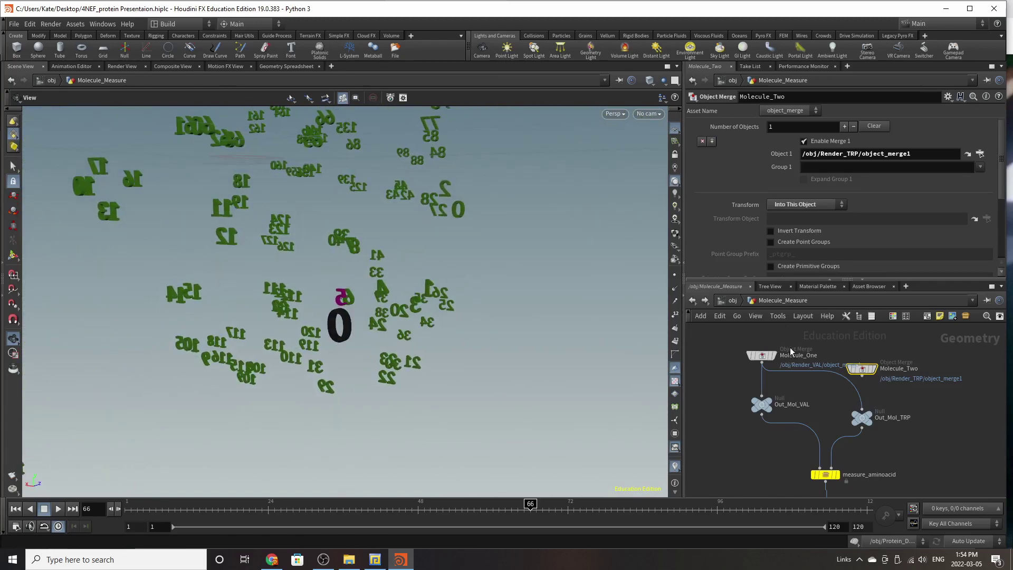
Step: Restore Molecule_Two as the input of Out_Mol_TRP and select the measure_aminoacid node
scroll(792, 352, down, 3)
scroll(822, 467, up, 3)
scroll(799, 396, up, 4)
click(808, 389)
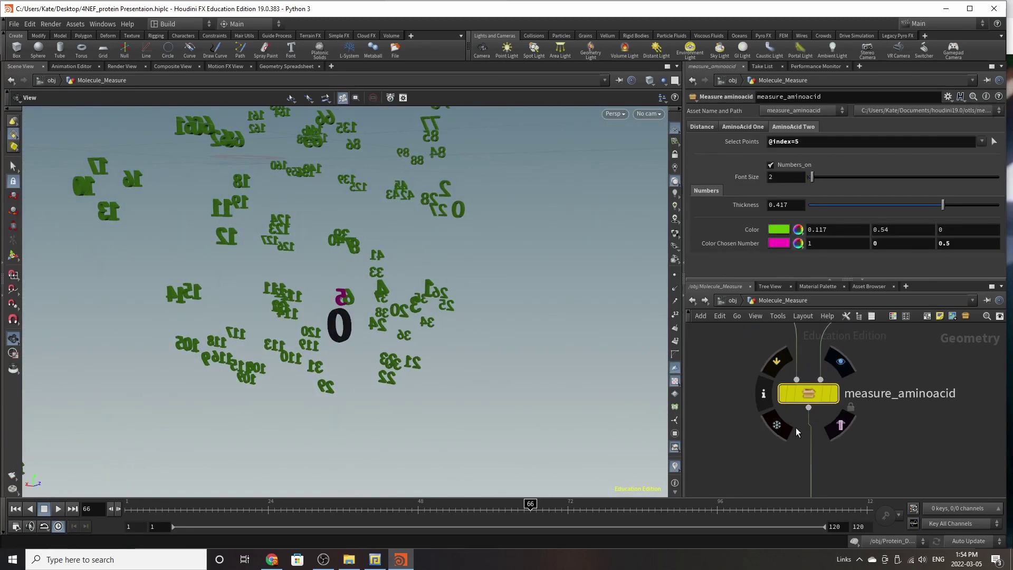
scroll(797, 432, down, 3)
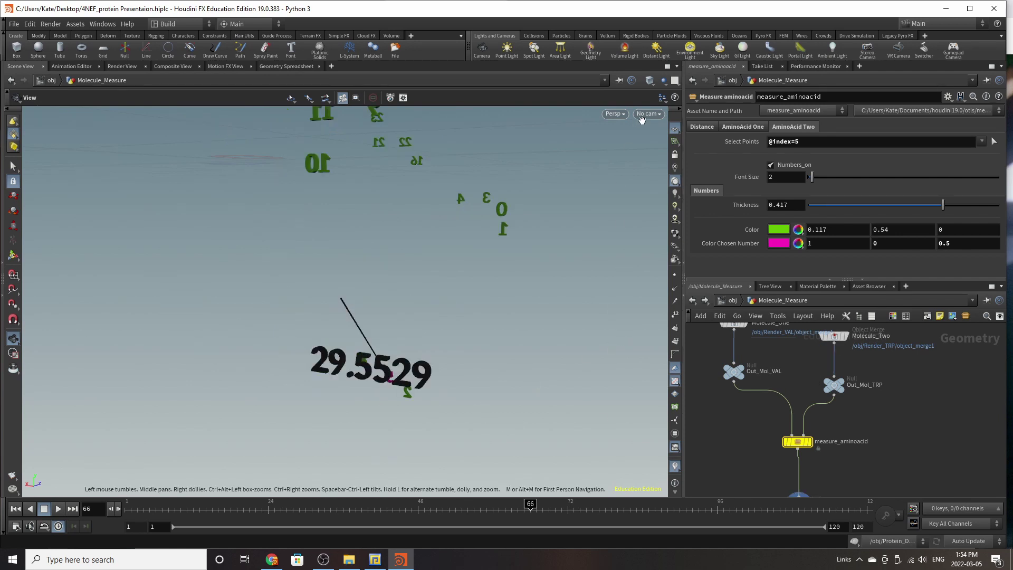
Step: Display the other scene objects alongside Molecule_Measure and bring the distance line between the molecules into close view
click(664, 81)
click(666, 92)
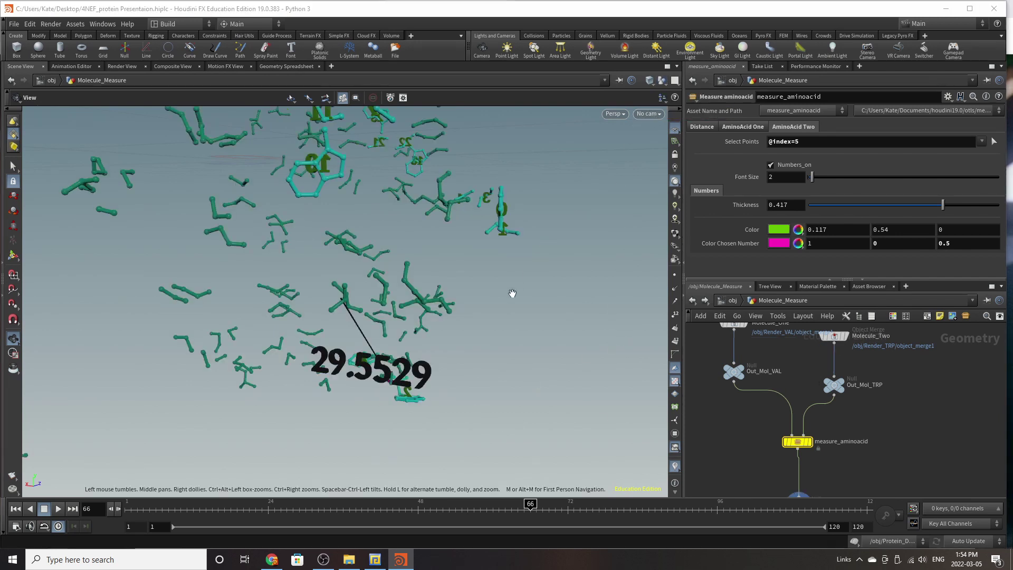
drag(366, 329, 369, 285)
scroll(820, 350, up, 1)
scroll(818, 361, down, 4)
scroll(805, 410, up, 4)
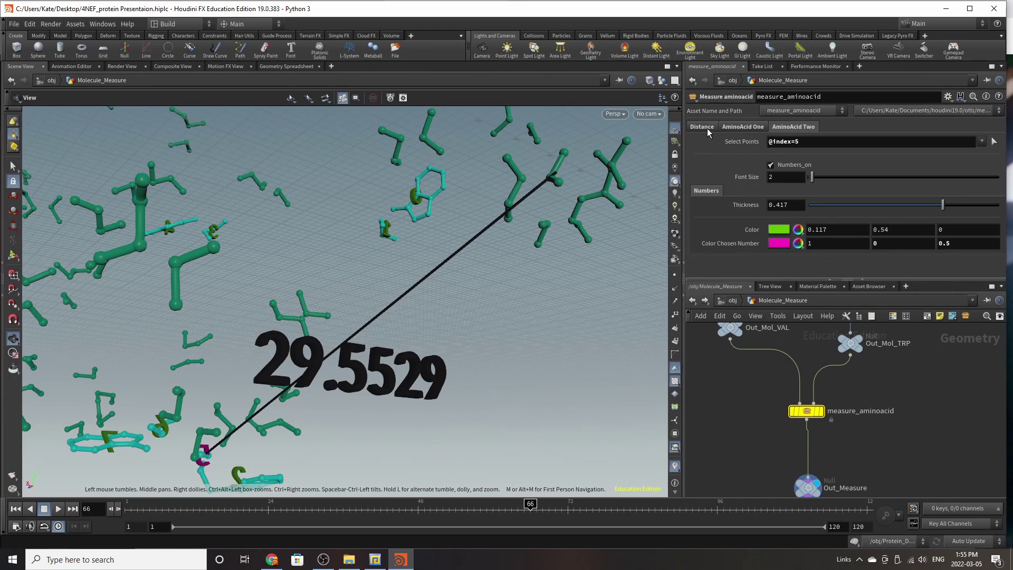
Step: Turn on the residue numbers for AminoAcid One in the measure_aminoacid node
click(754, 130)
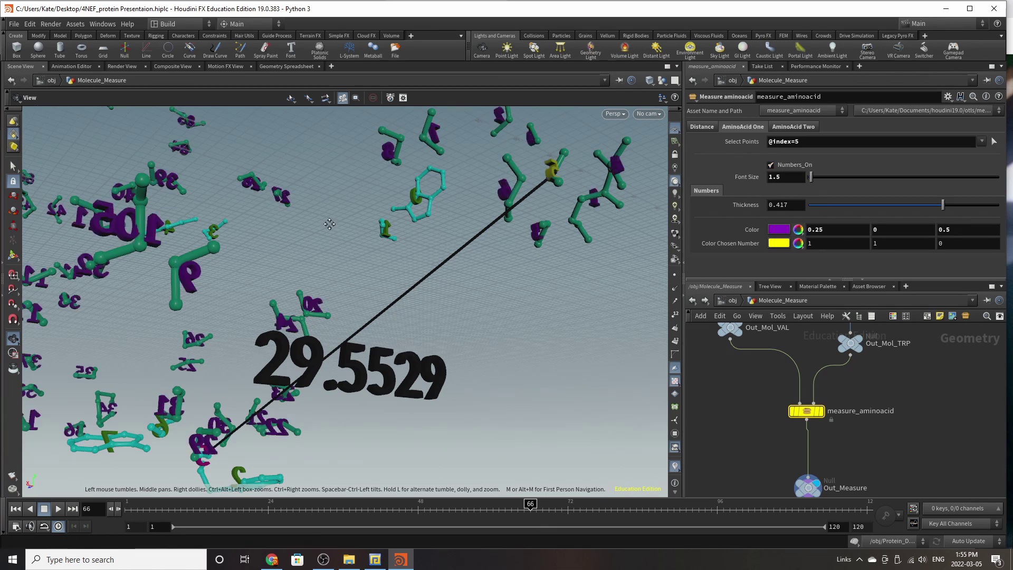
drag(330, 222, 231, 279)
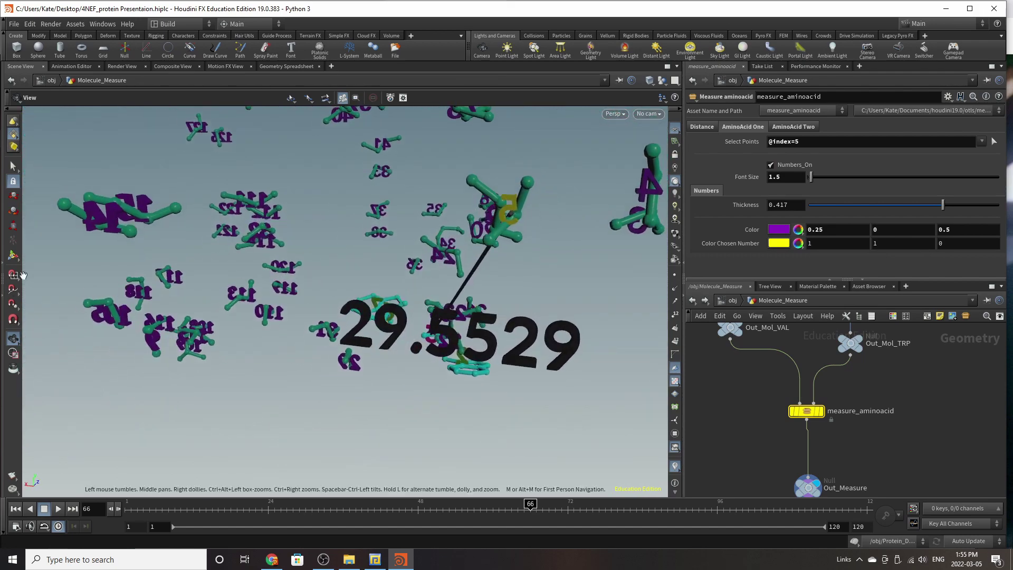
right_drag(99, 315, 230, 262)
Step: Examine the numbered residues around the protein from several angles, including the chosen molecules at both ends of the distance line
drag(231, 262, 374, 240)
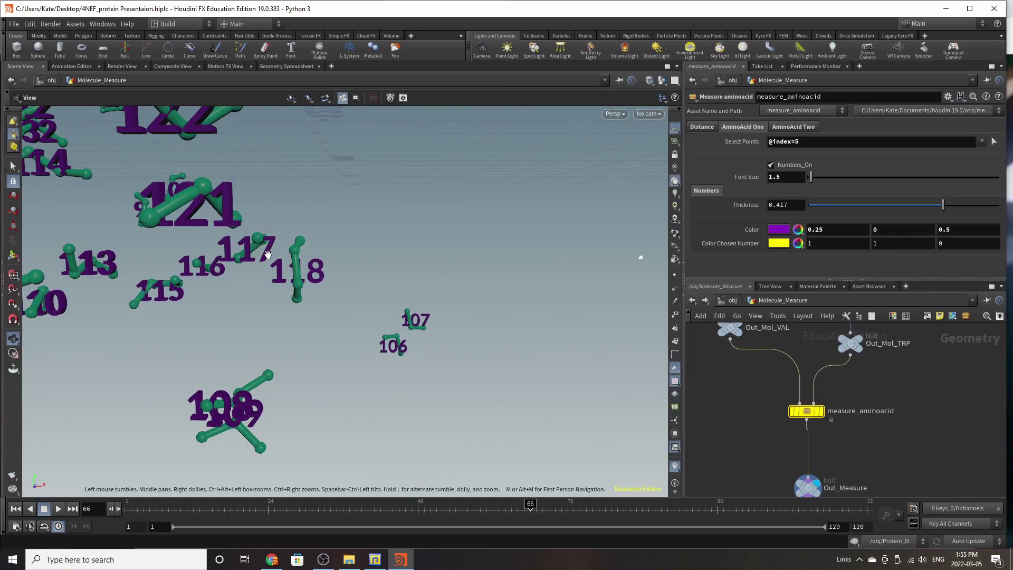
drag(293, 325, 301, 304)
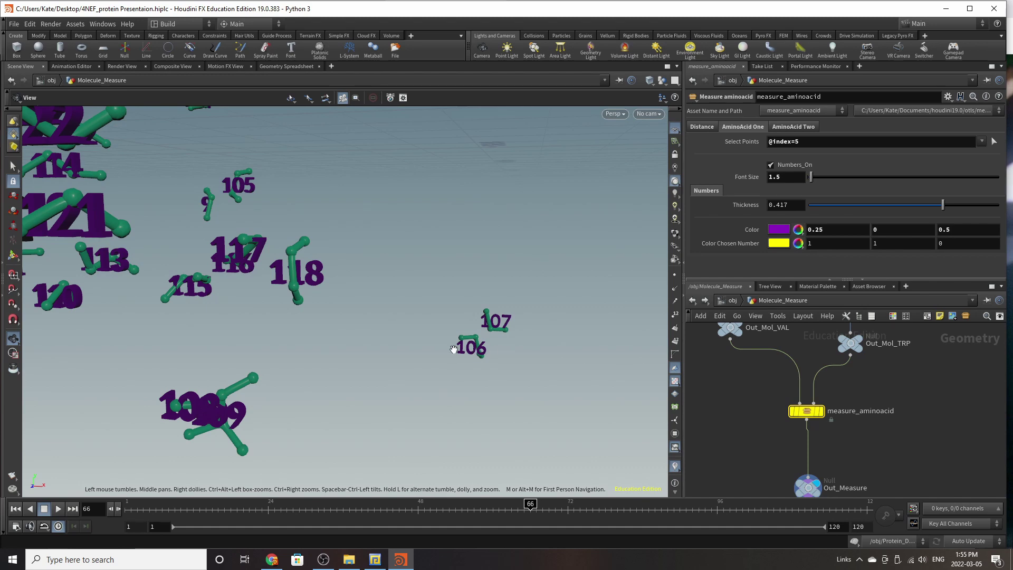
middle_drag(312, 204, 369, 436)
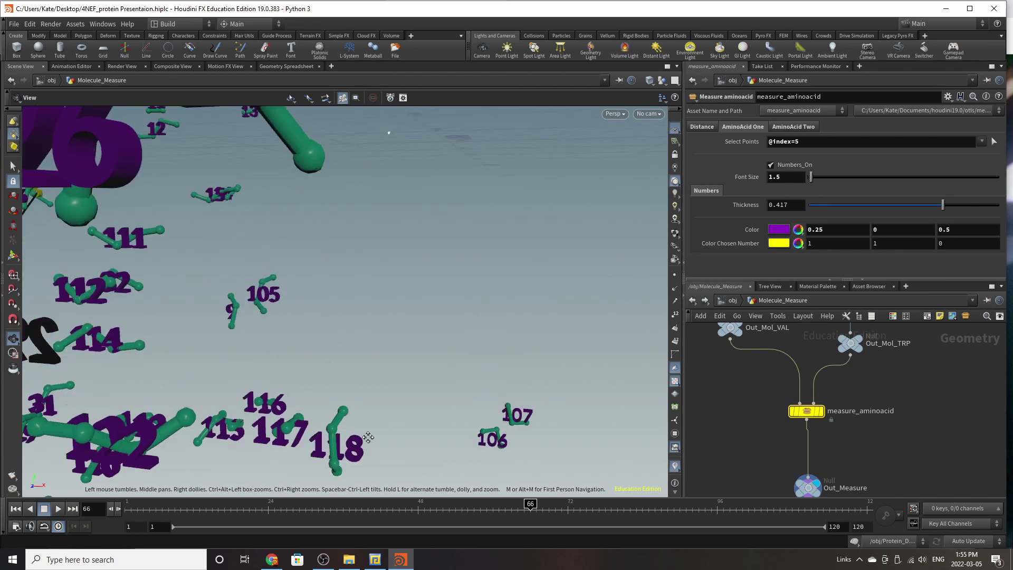
right_drag(369, 436, 159, 490)
middle_drag(260, 346, 260, 258)
drag(235, 270, 92, 268)
right_drag(398, 126, 687, 1)
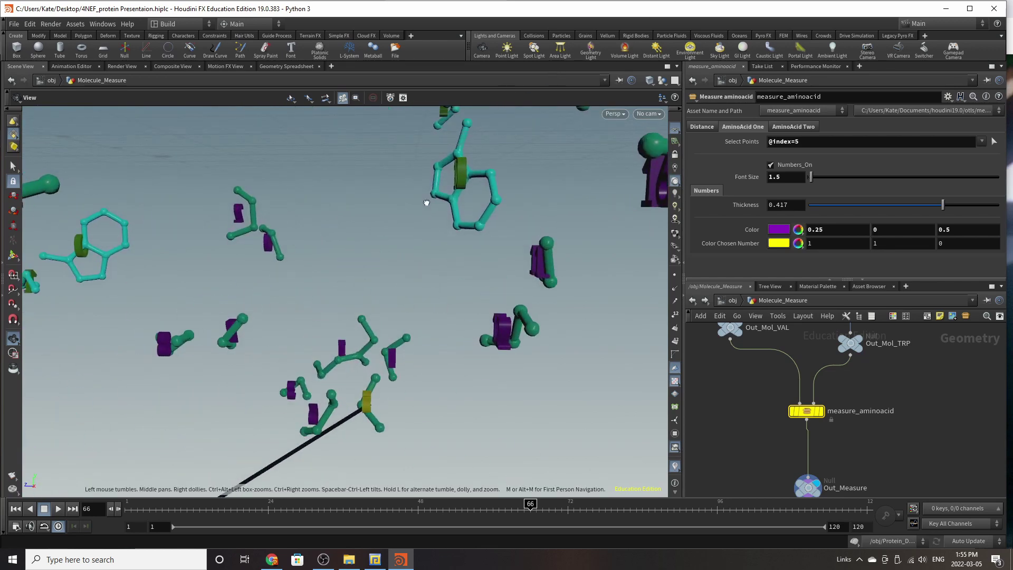
mouse_move(427, 203)
mouse_down()
mouse_move(446, 197)
mouse_move(427, 185)
mouse_up()
right_drag(426, 185, 566, 99)
drag(519, 194, 359, 215)
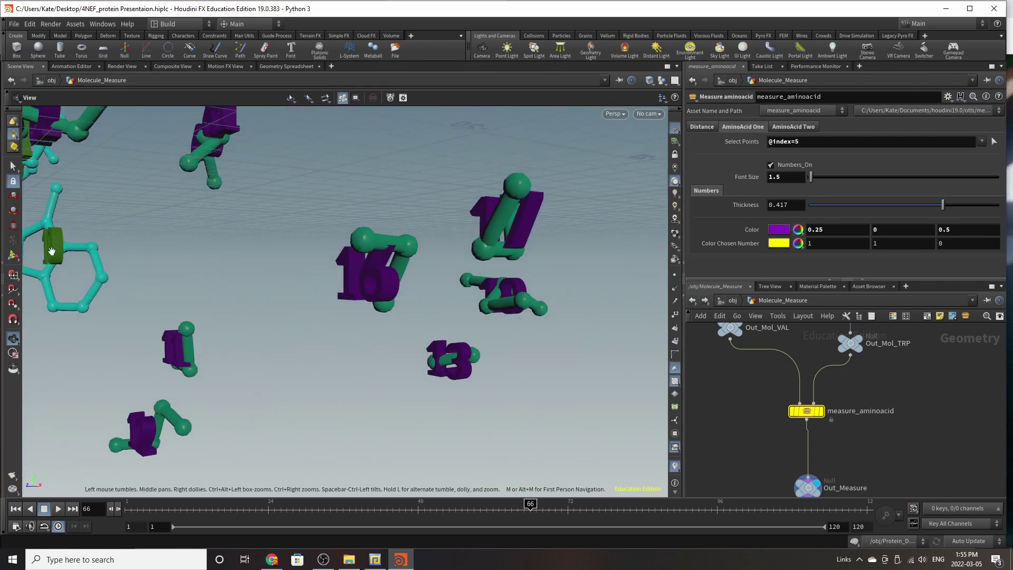
drag(283, 215, 378, 353)
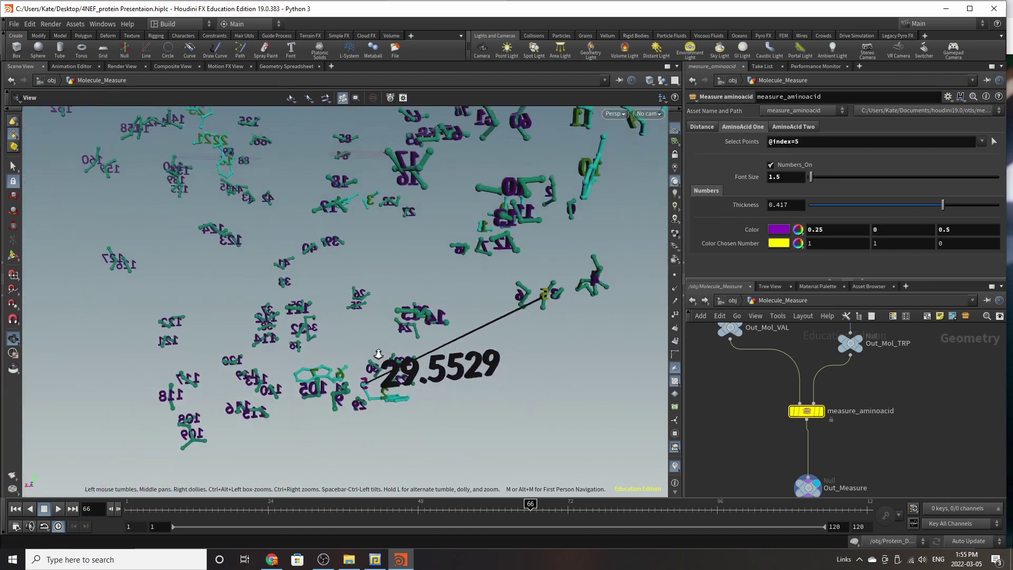
right_drag(378, 354, 374, 354)
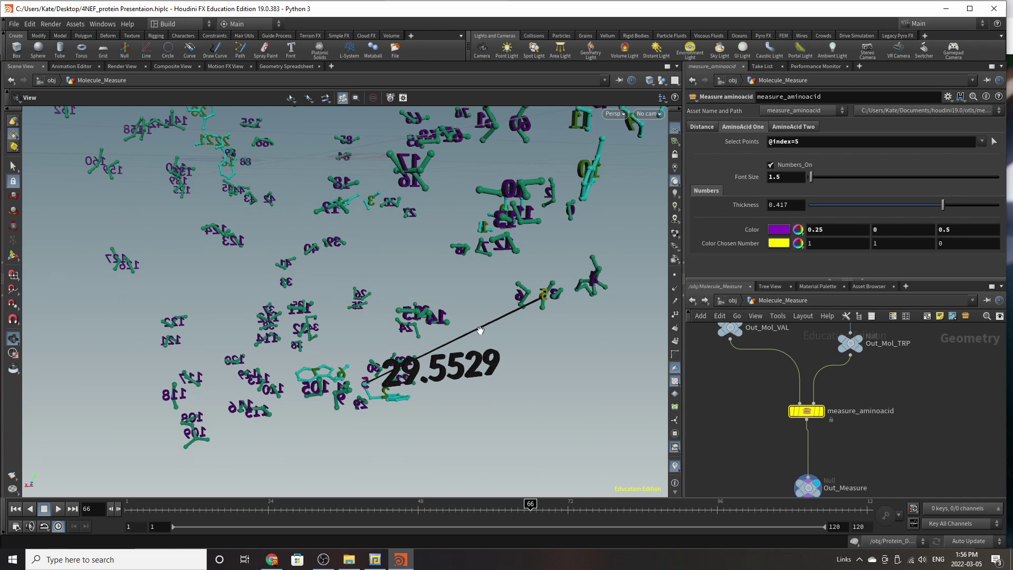
Step: Try a thickness of -0.317 and a font size of 19.2 on the AminoAcid One numbers, undoing each change
scroll(480, 330, up, 5)
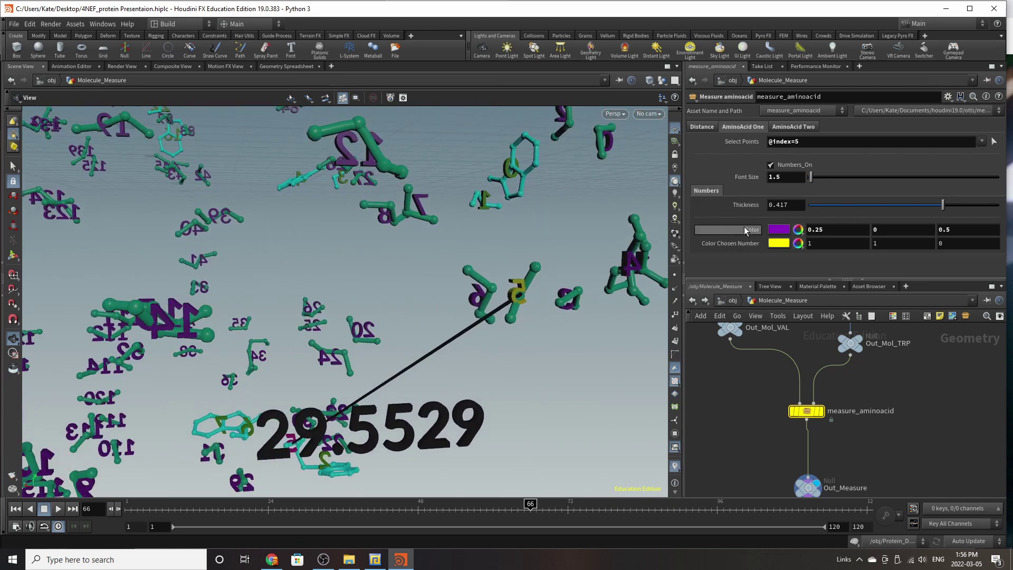
drag(871, 207, 873, 209)
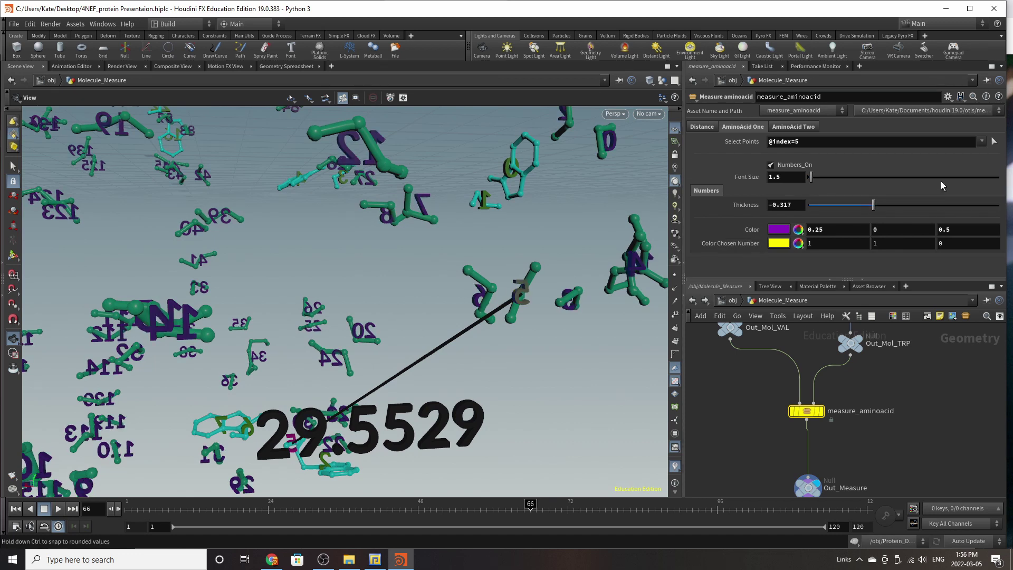
key(ctrl+z)
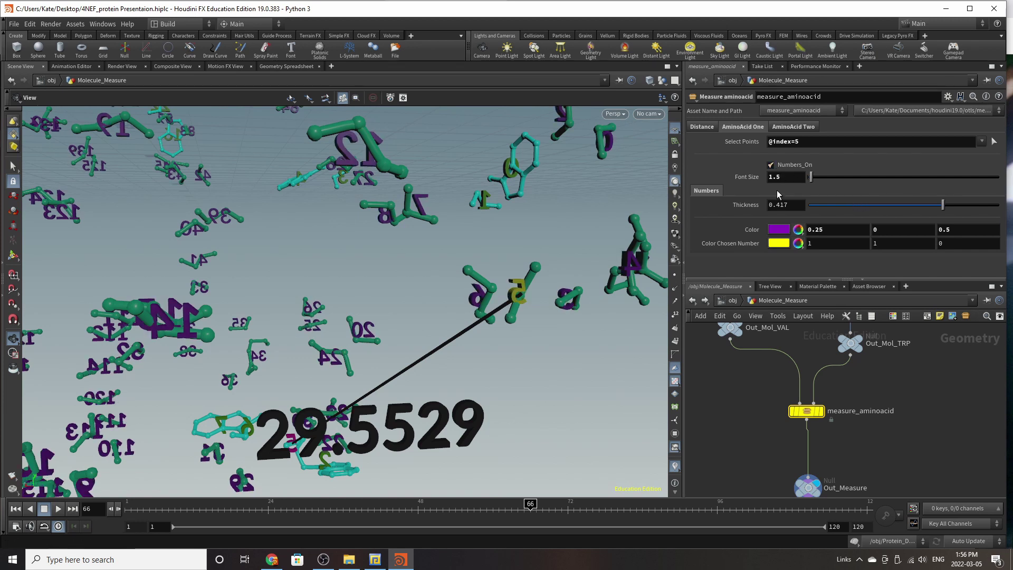
drag(811, 177, 845, 180)
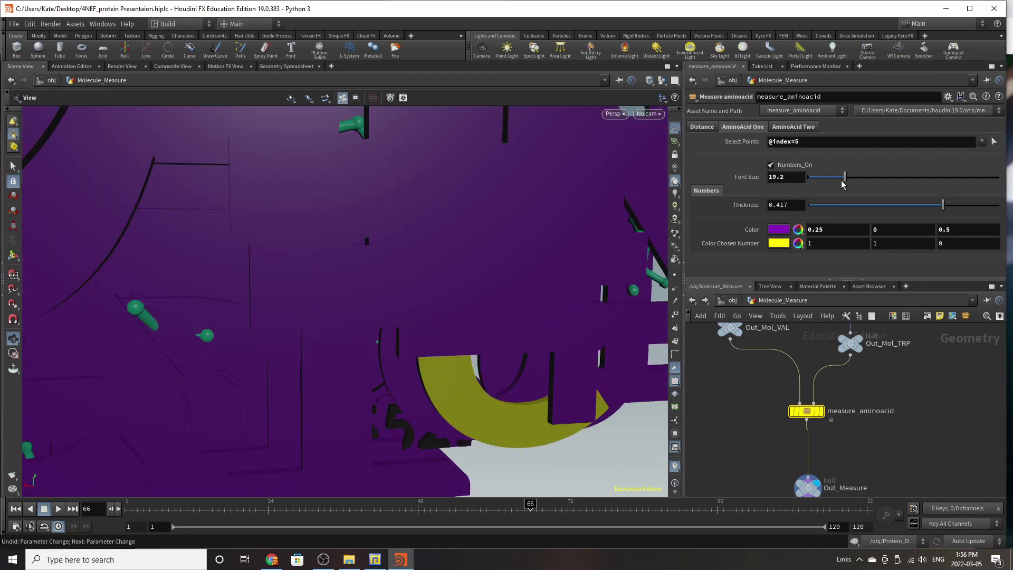
key(ctrl+z)
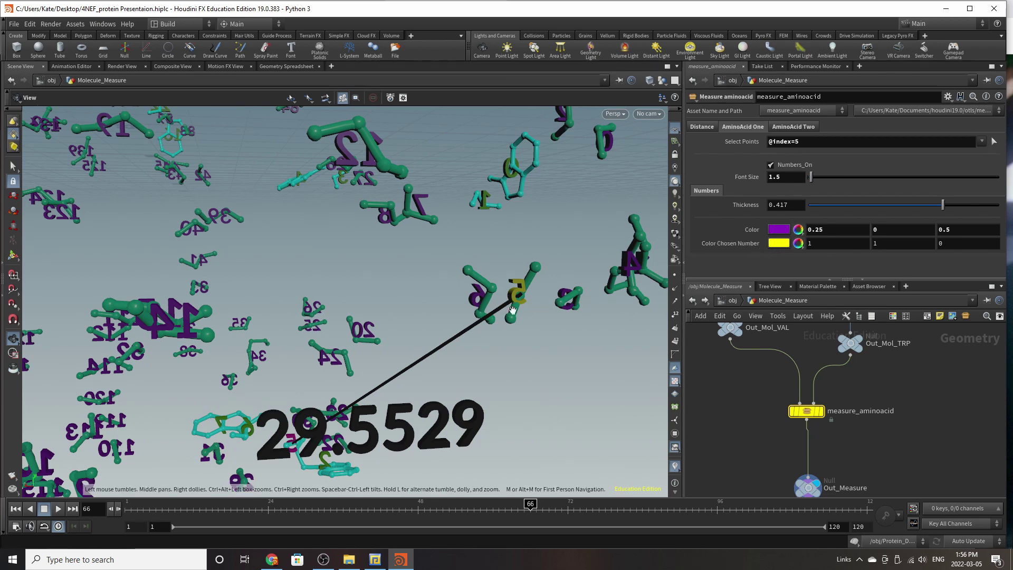
Step: Change the chosen number color of AminoAcid One to red (1, 0, 0) in the measure_aminoacid node
drag(475, 318, 464, 310)
drag(333, 363, 359, 296)
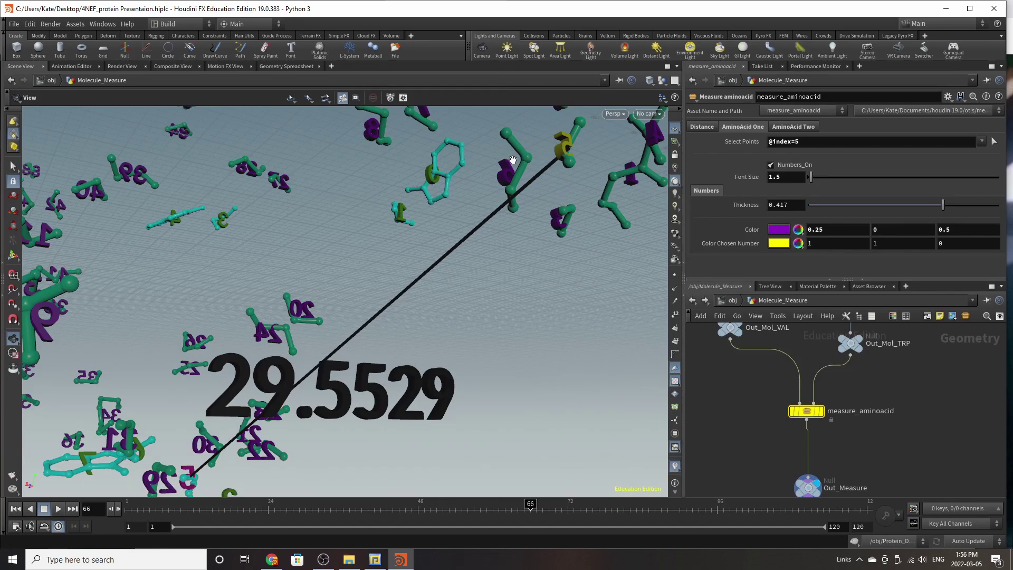
click(780, 243)
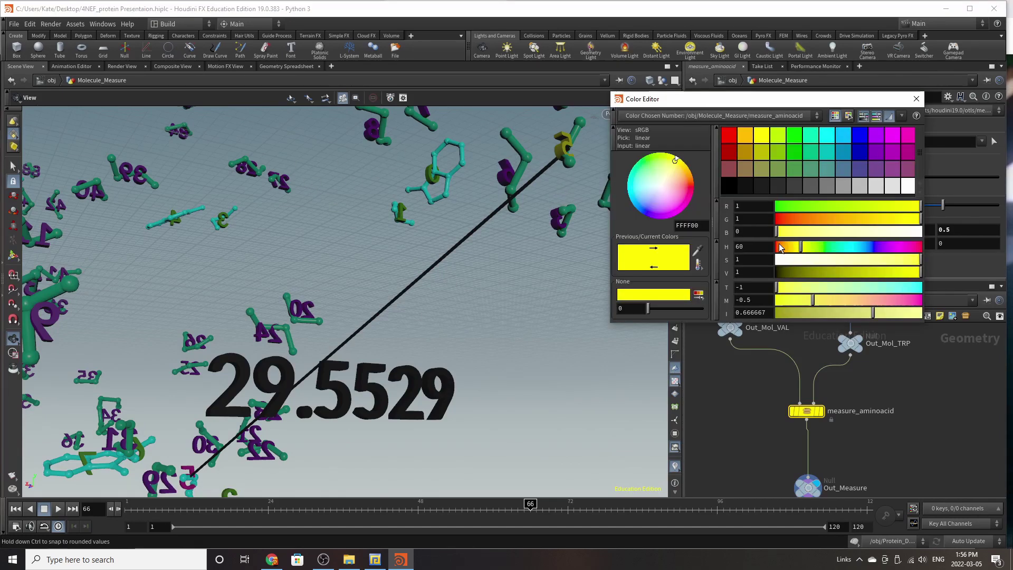
click(733, 140)
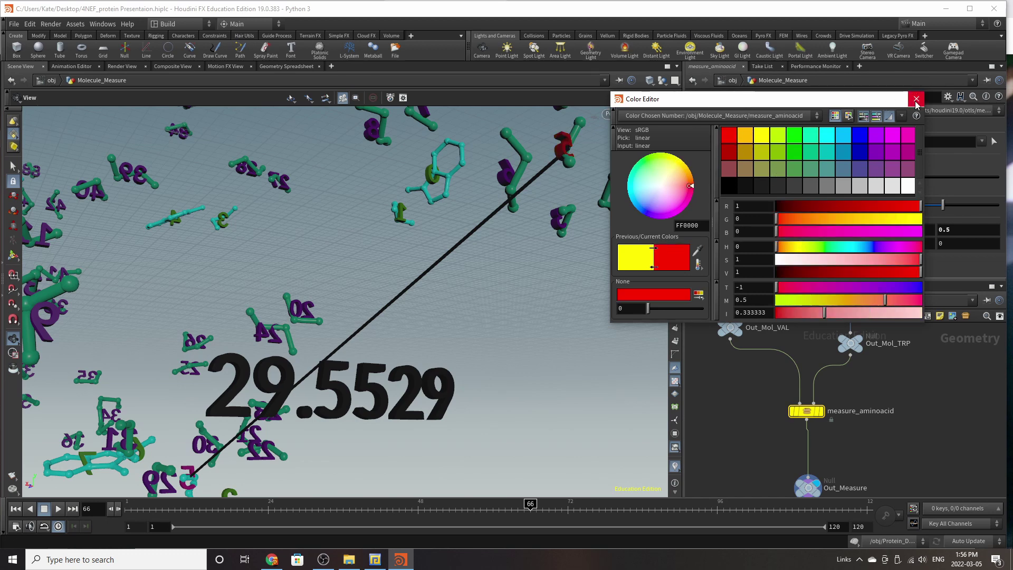
click(916, 98)
drag(644, 165, 534, 215)
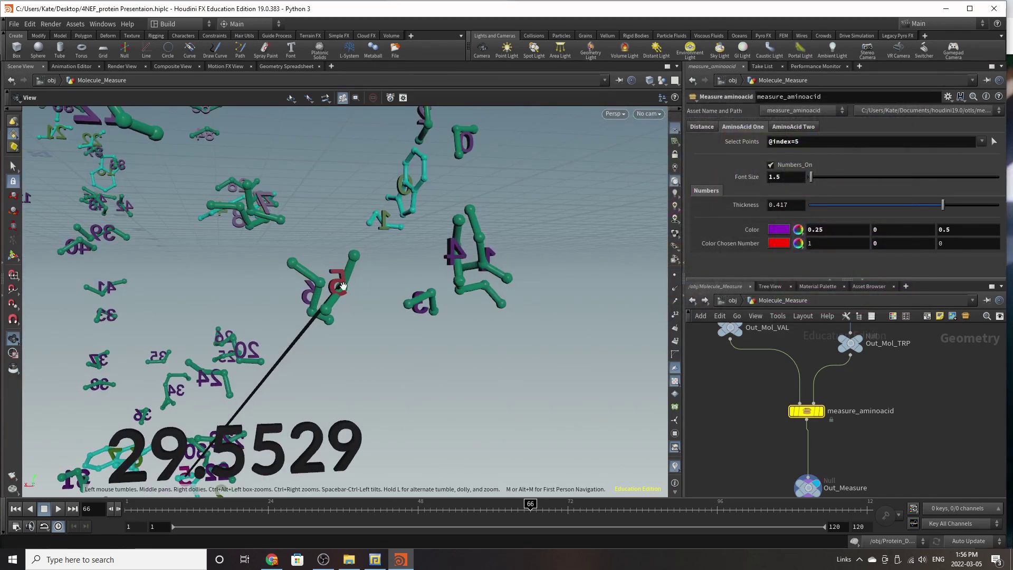
Step: Change the chosen number color of AminoAcid Two to red (1, 0, 0)
middle_drag(275, 375, 384, 245)
drag(412, 211, 453, 203)
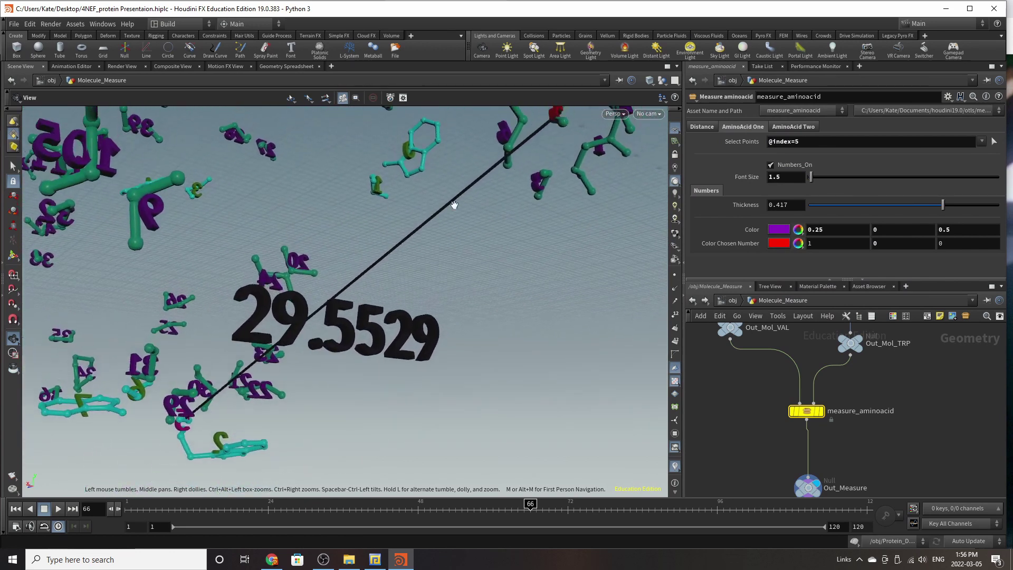
click(786, 127)
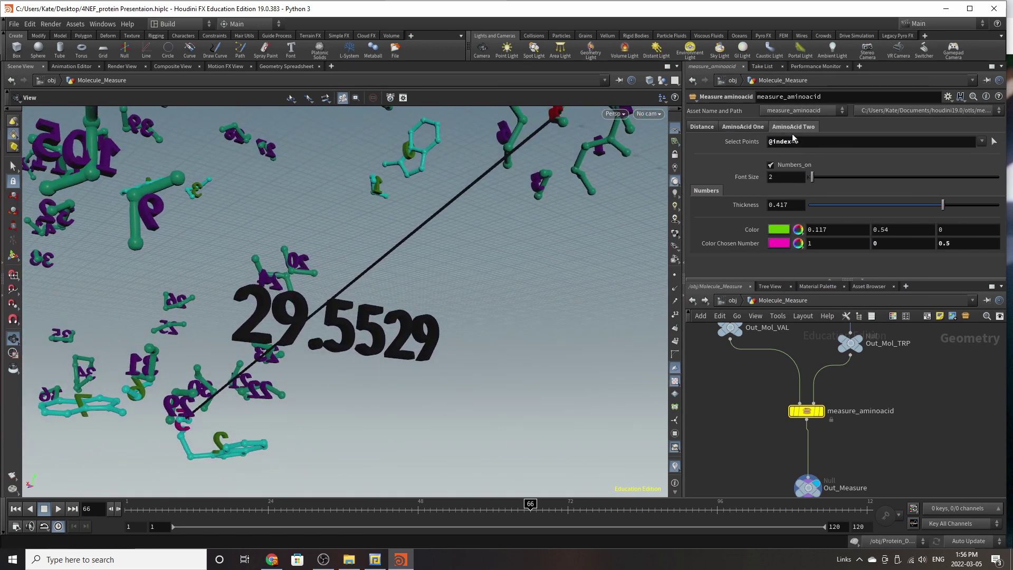
click(773, 243)
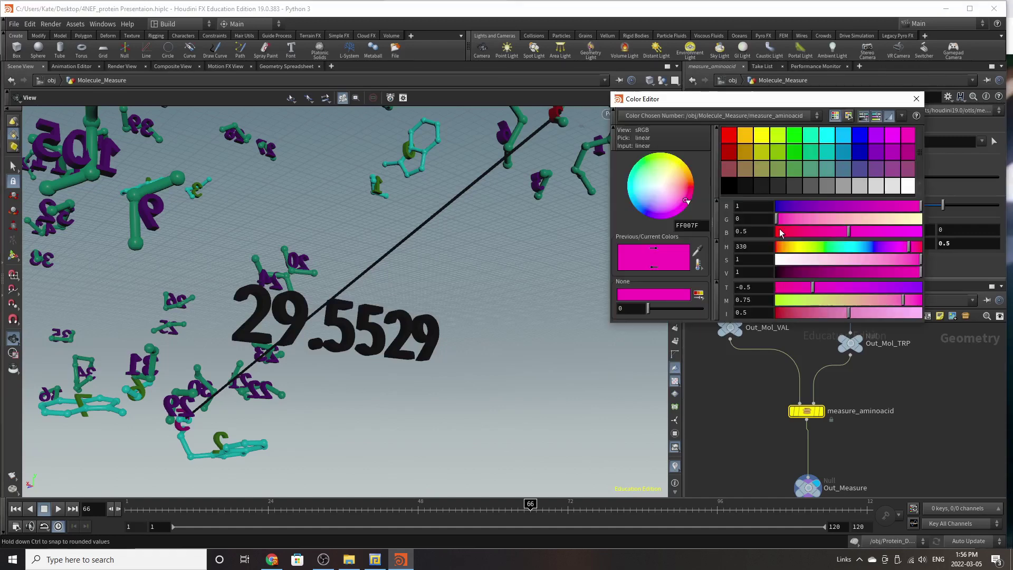
click(733, 135)
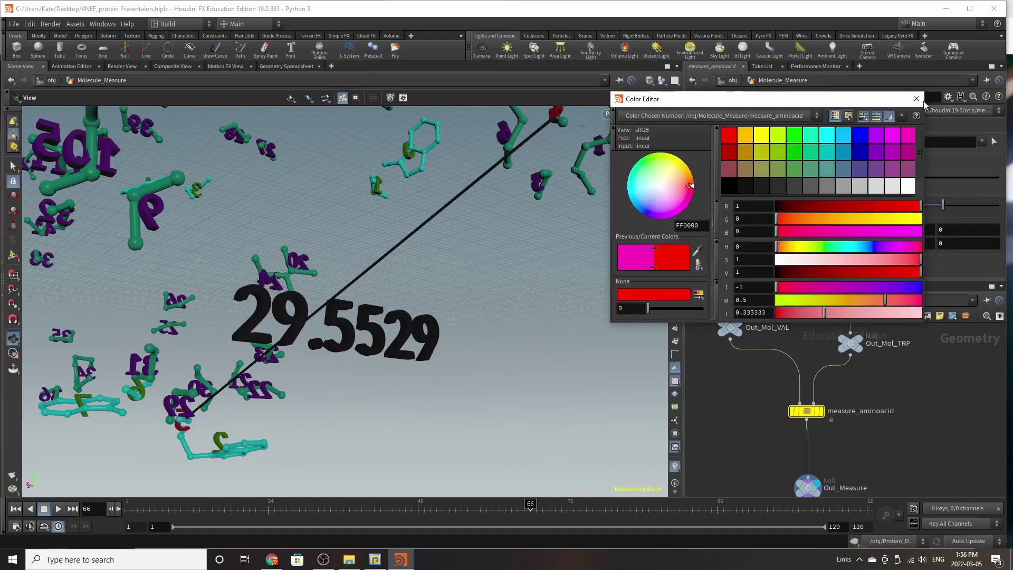
click(917, 99)
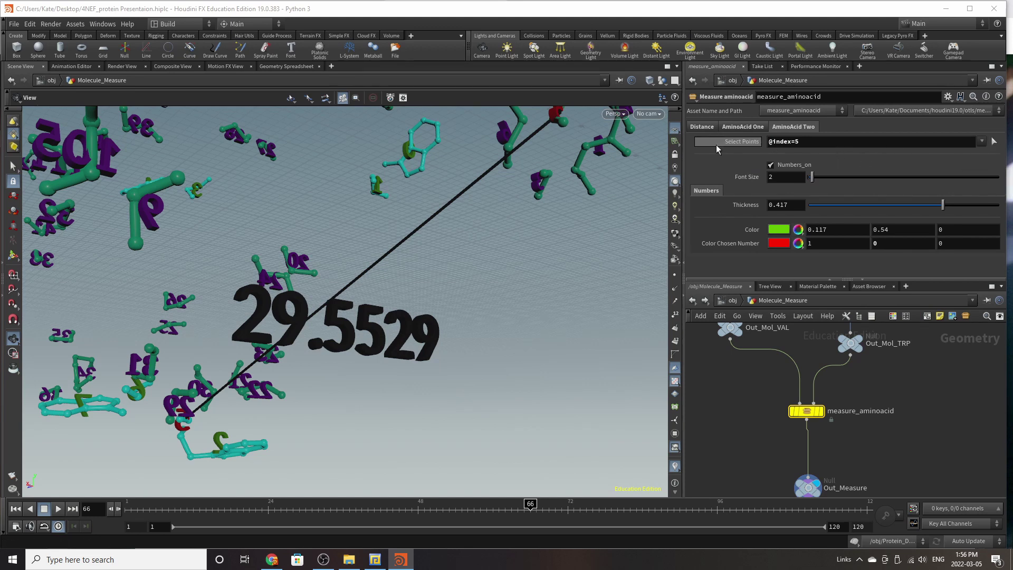
click(829, 145)
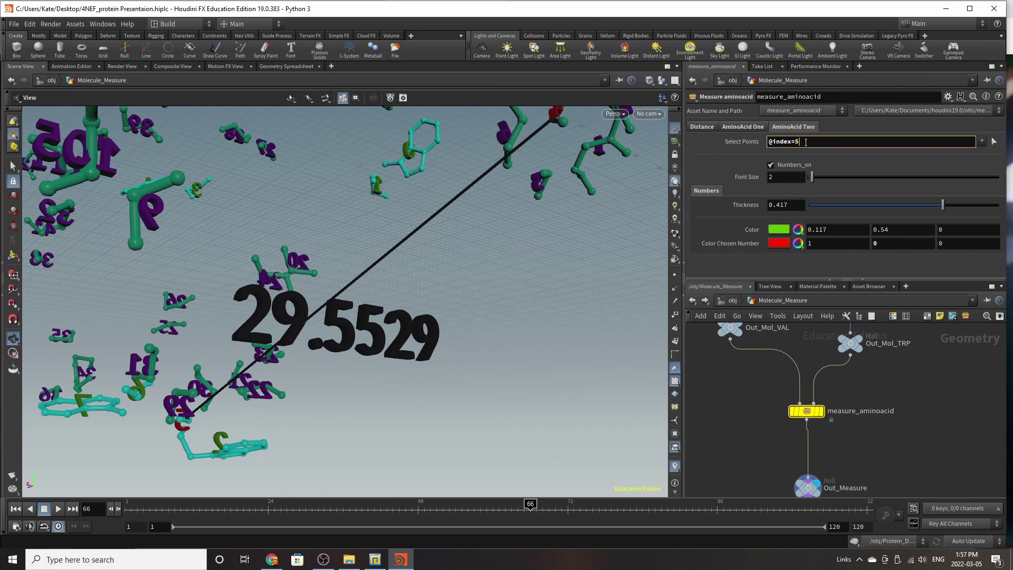
key(BackSpace)
text(8)
key(Return)
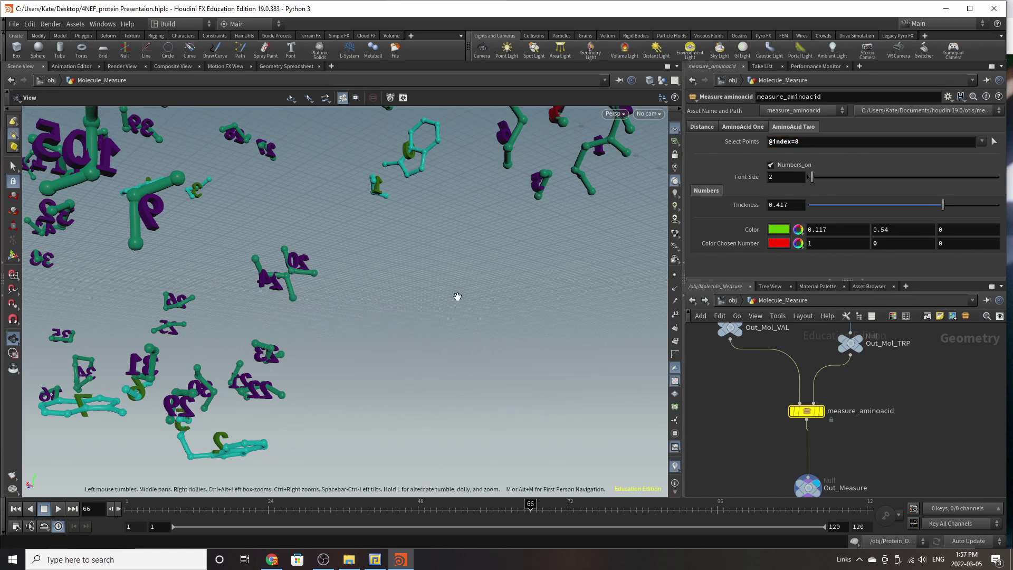
scroll(457, 296, down, 5)
drag(353, 328, 288, 362)
scroll(327, 344, up, 2)
drag(364, 323, 434, 311)
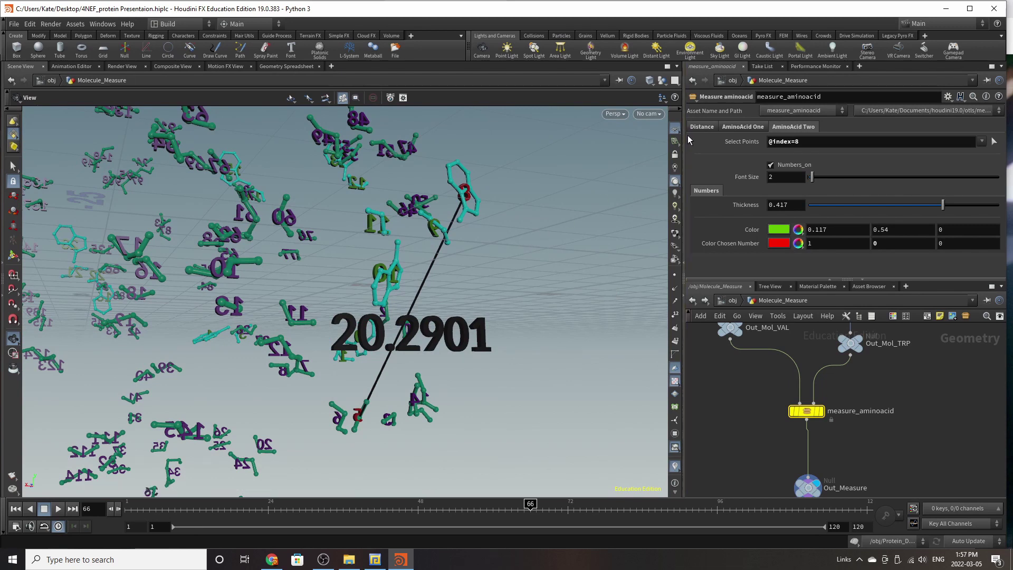
Step: Try a green line color (0, 1, 0.5) on the distance line and return it to black
click(702, 128)
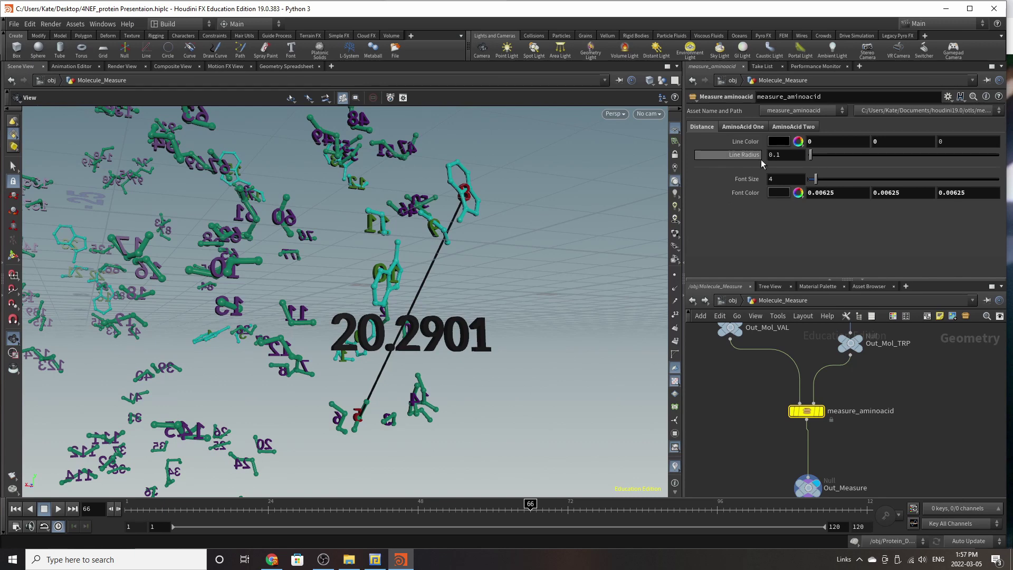
click(779, 141)
click(811, 136)
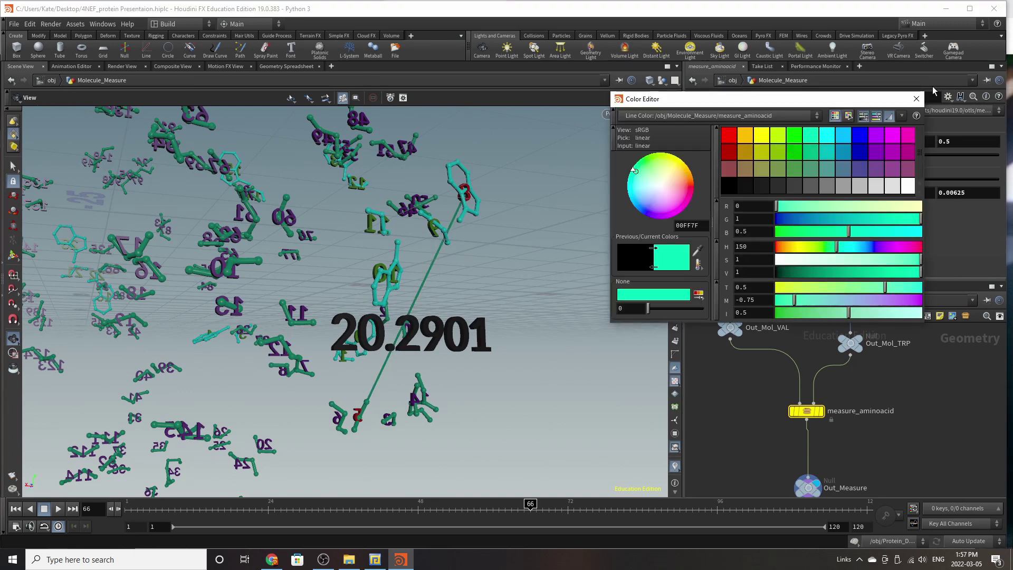
click(917, 99)
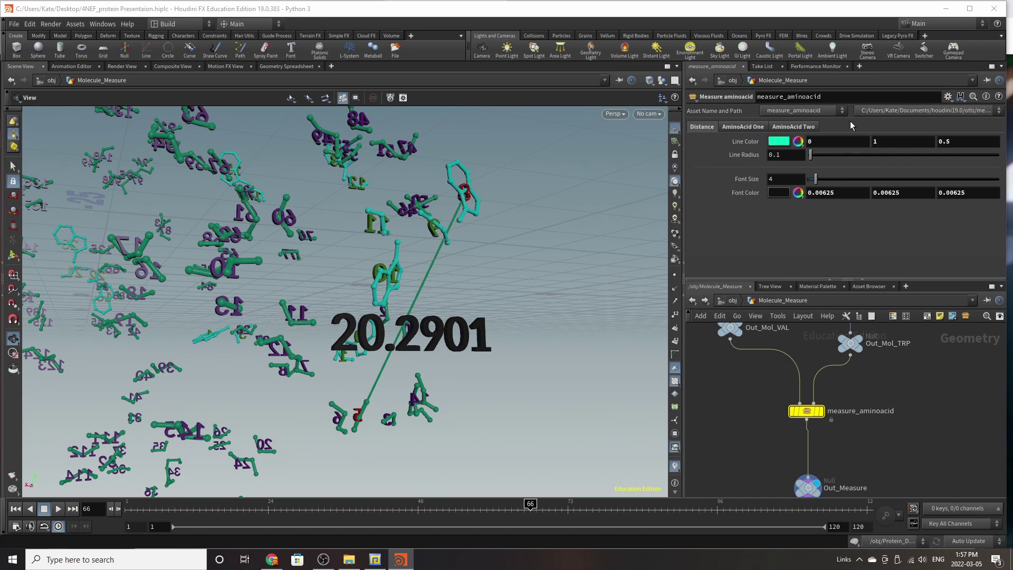
click(795, 144)
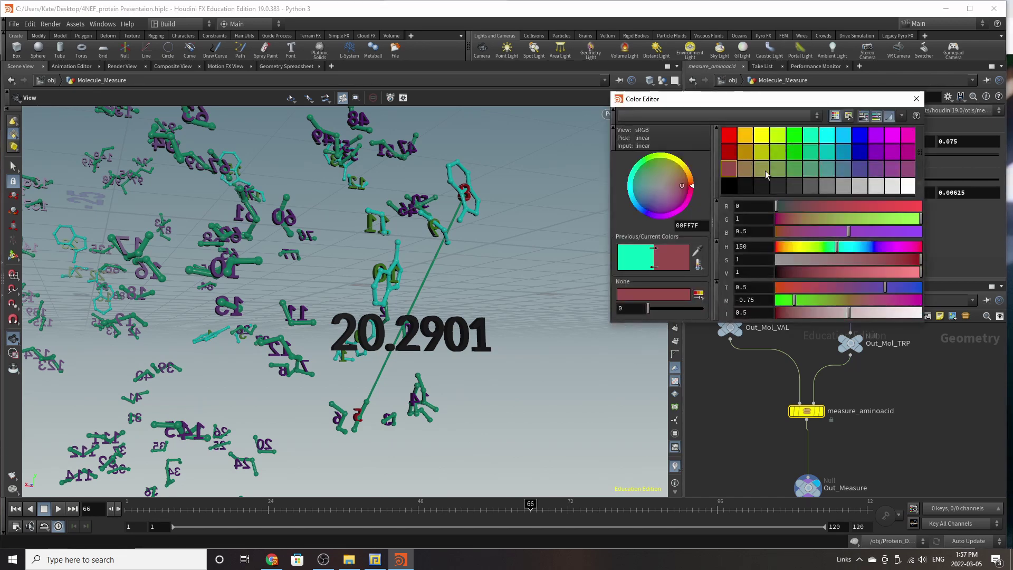
click(729, 188)
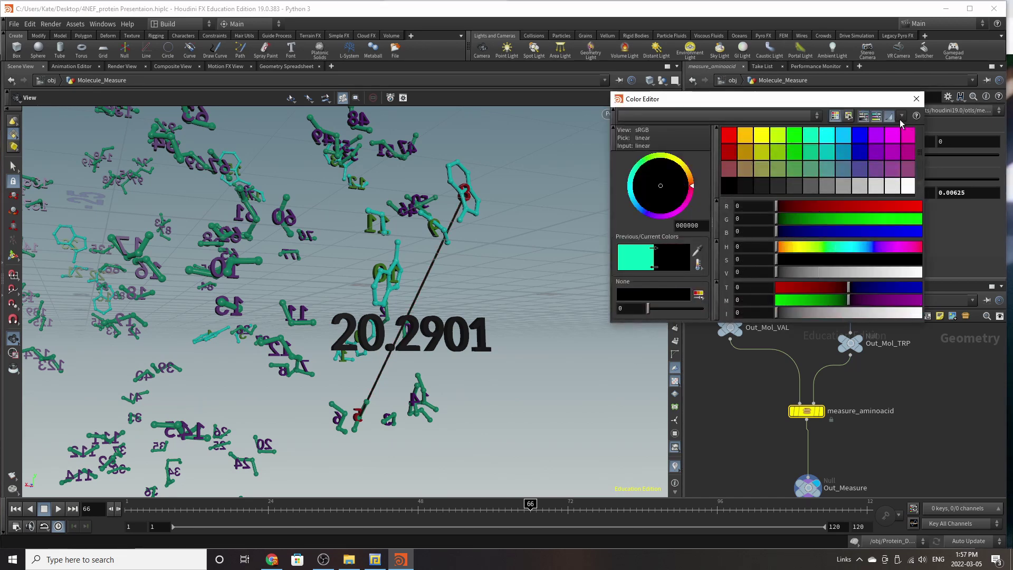
click(916, 99)
mouse_move(429, 333)
mouse_down()
mouse_move(299, 347)
mouse_move(266, 430)
mouse_move(412, 341)
mouse_up()
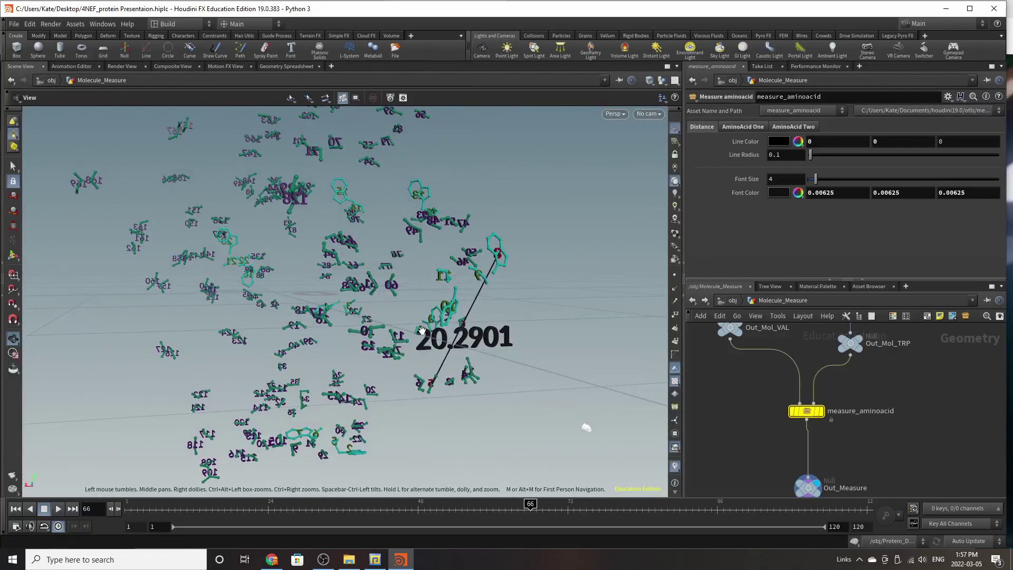